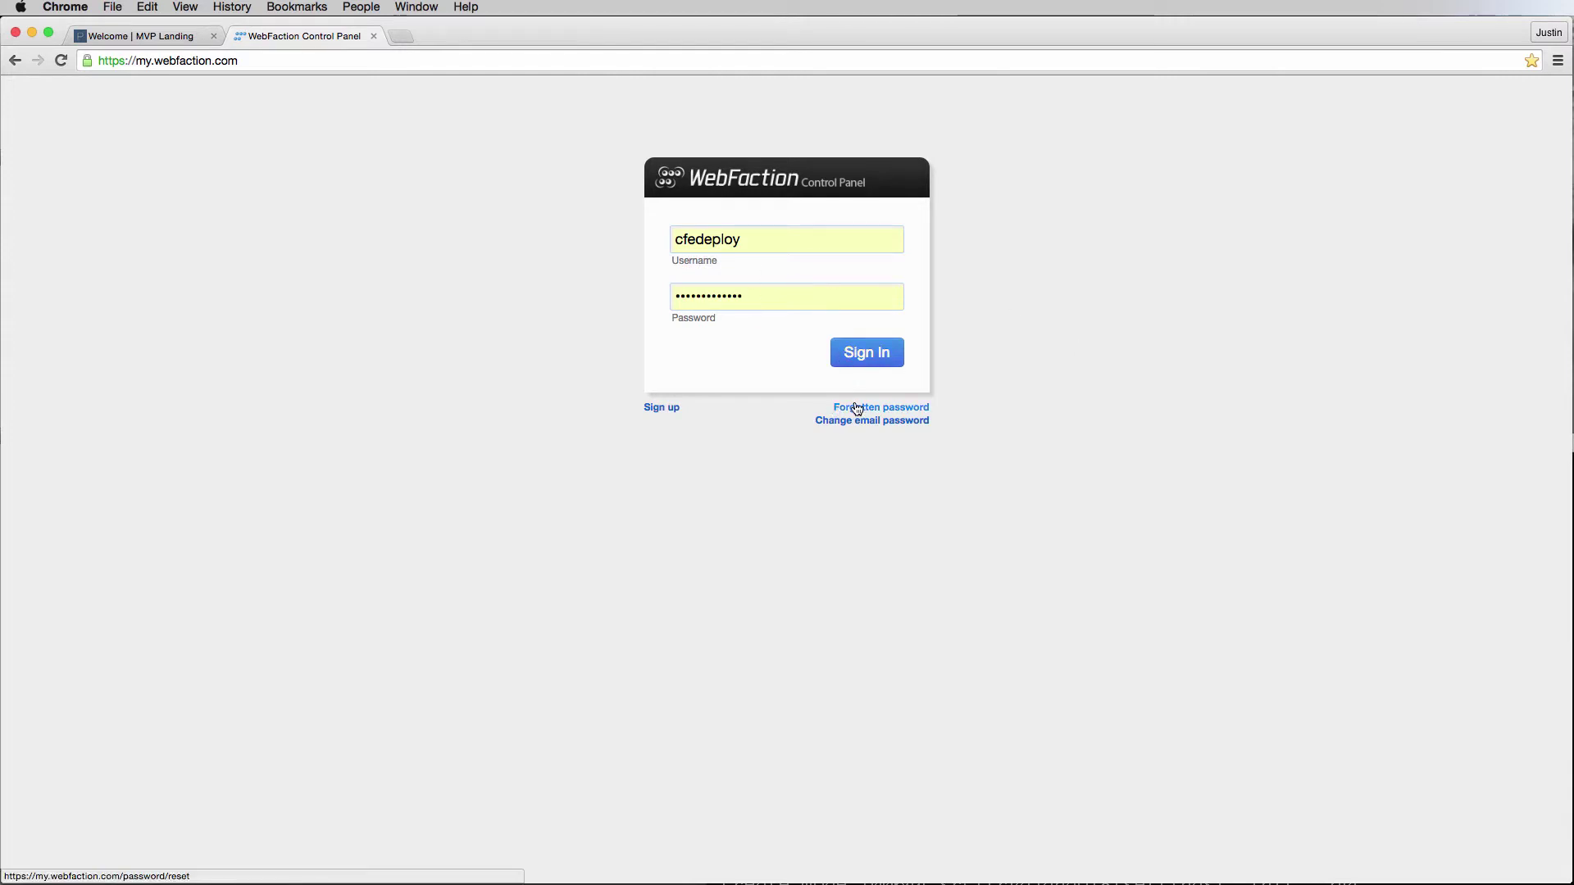
Leave the filled-in WebFaction sign-in page unsubmitted and switch to another application.
key("super+Tab")
Switch to Finder, browse Desktop > trydjango18, and drag deals.txt into Sublime Text.
key("super+Tab")
key("super+Tab")
key("super+Tab")
key("super+shift+Tab")
key("super+shift+Tab")
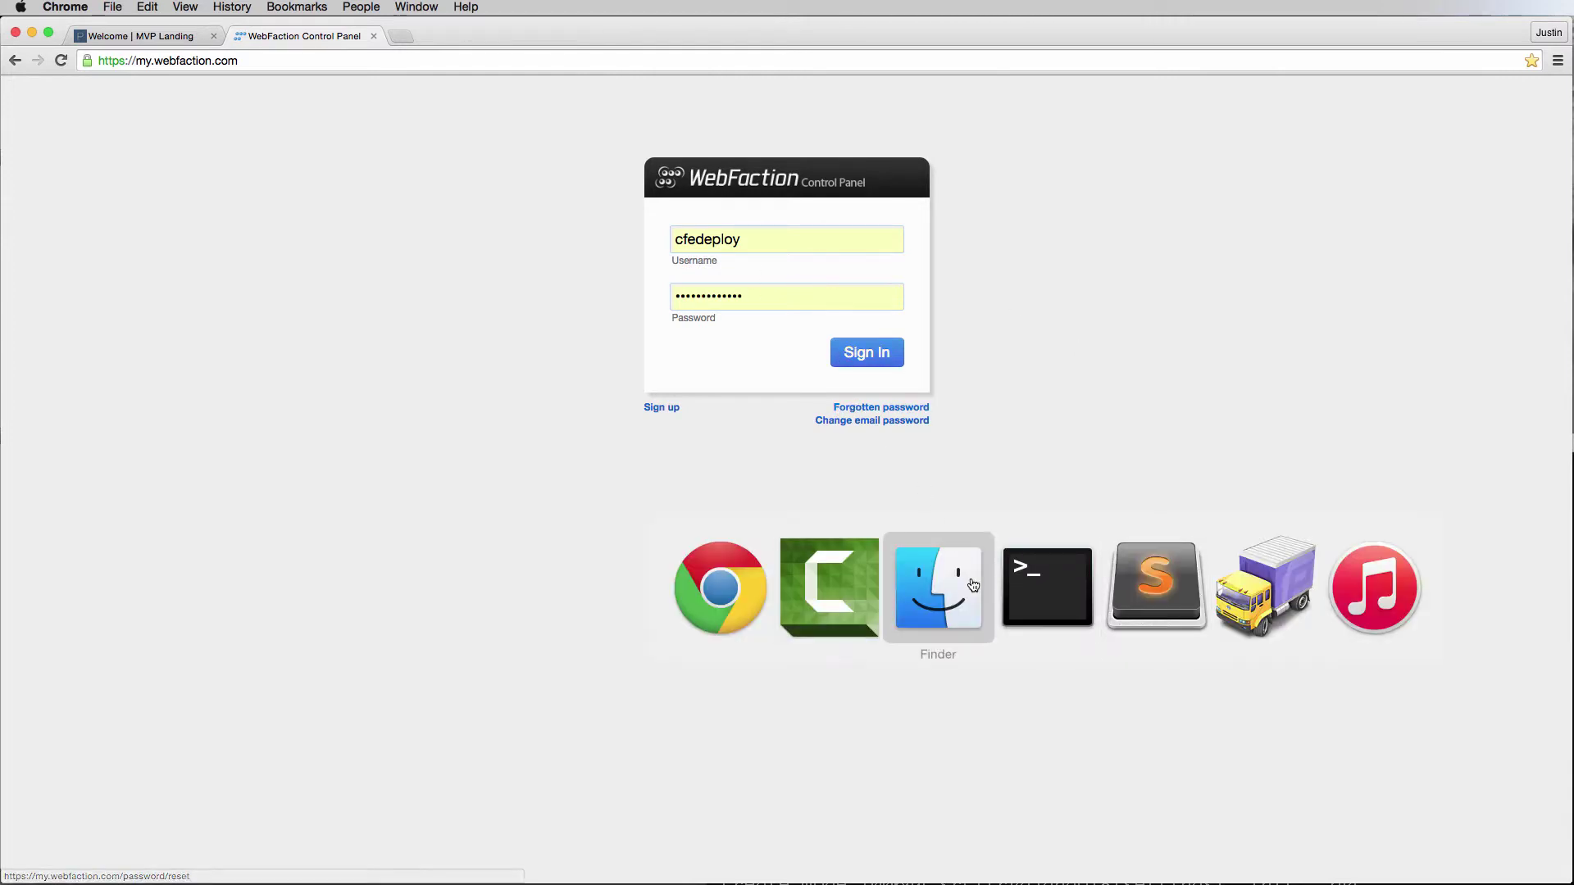
key("super+Tab")
key("super+Tab")
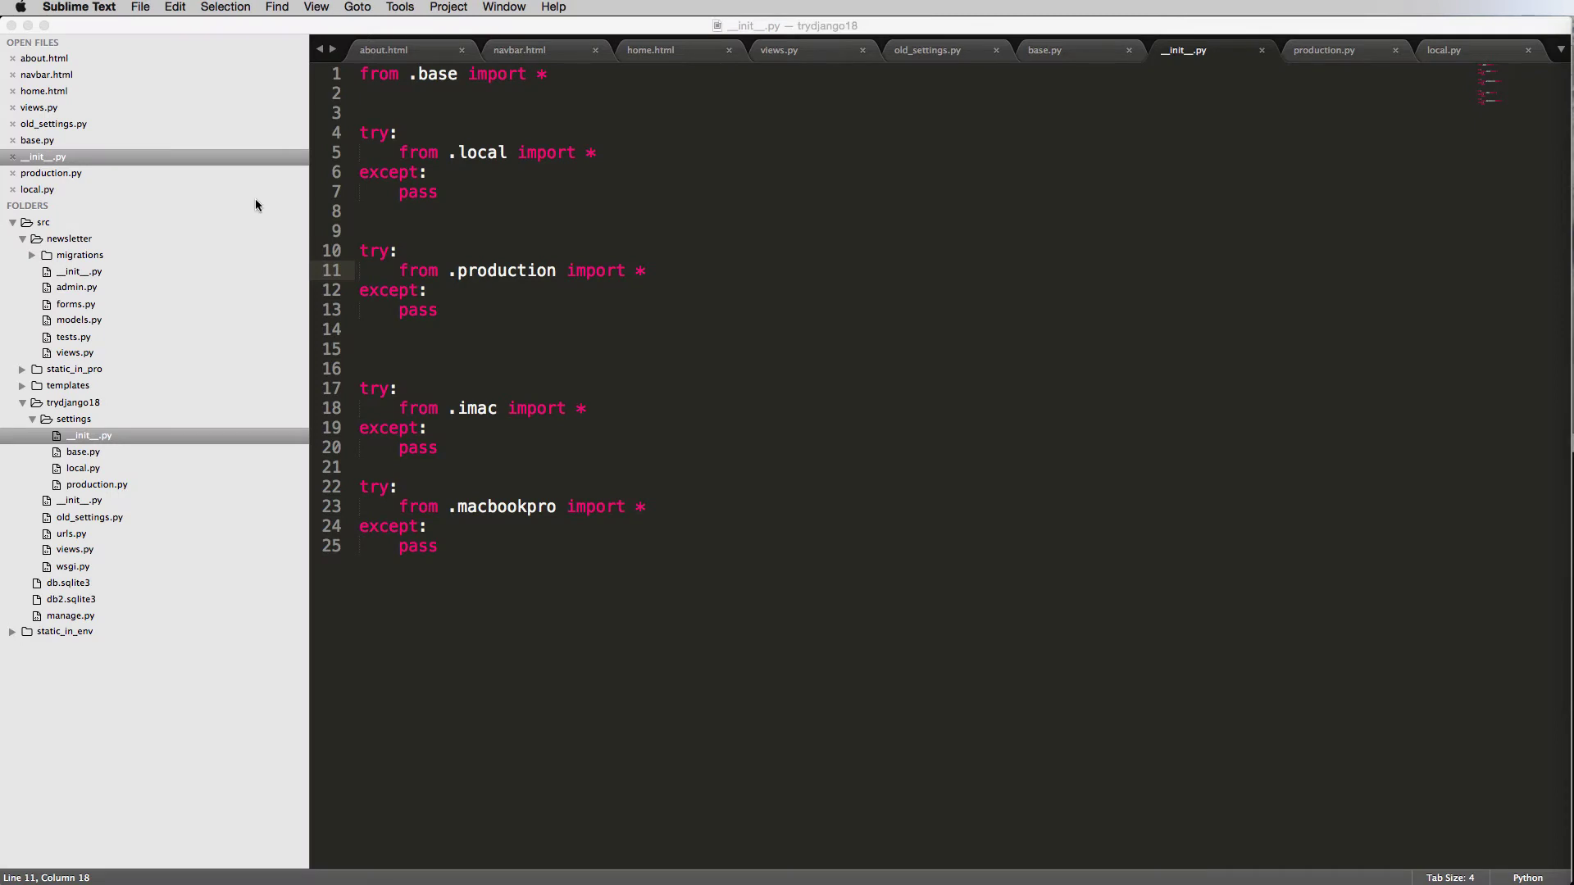
key("super+Tab")
key("super+Tab")
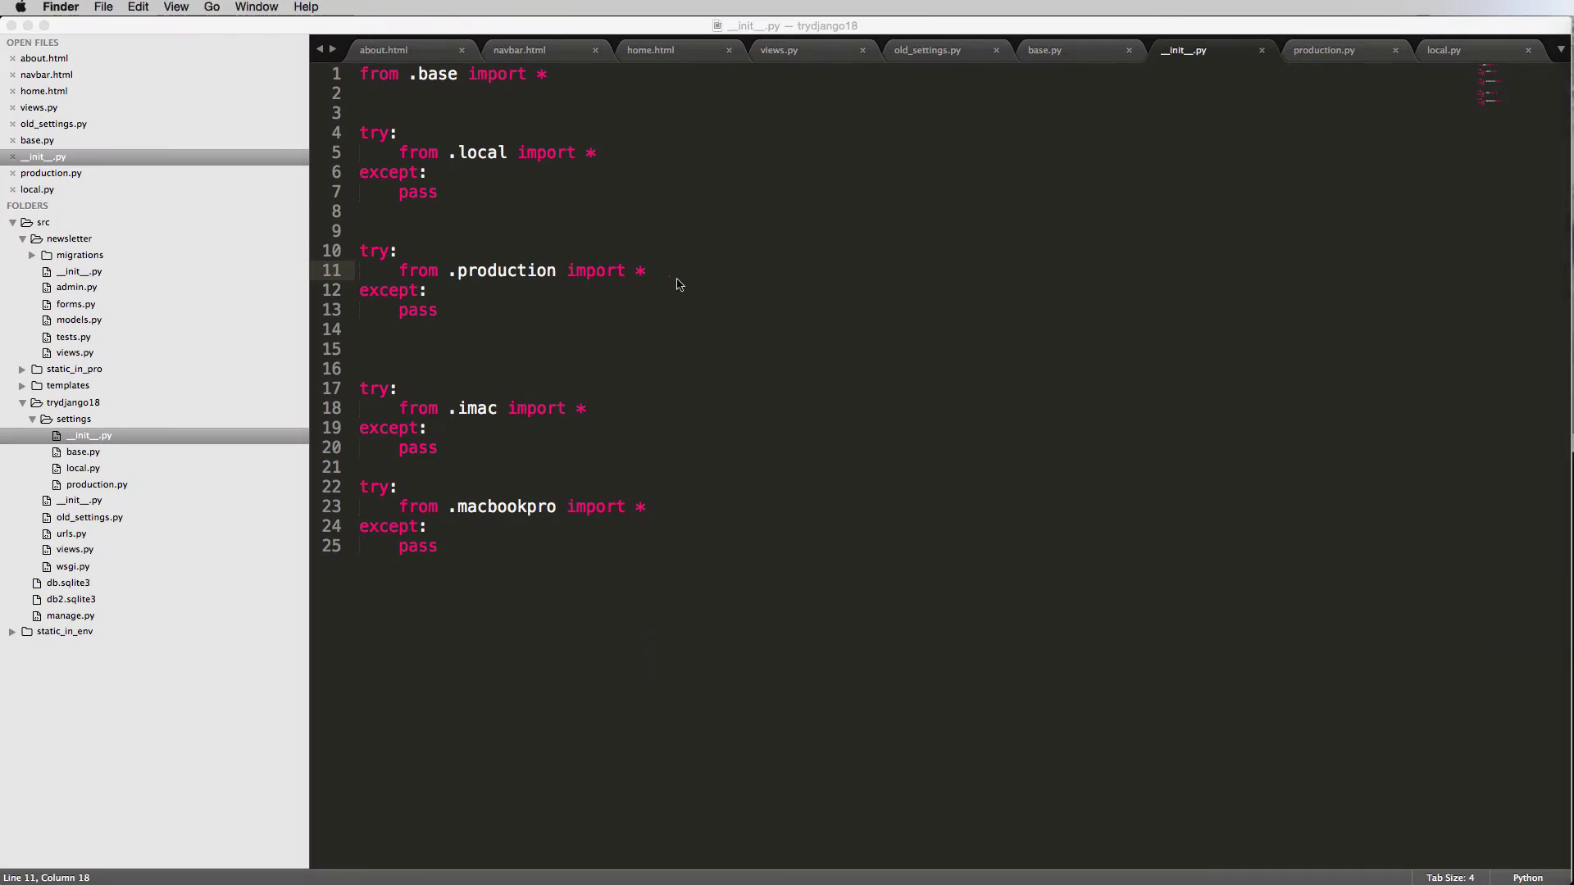
key("super+n")
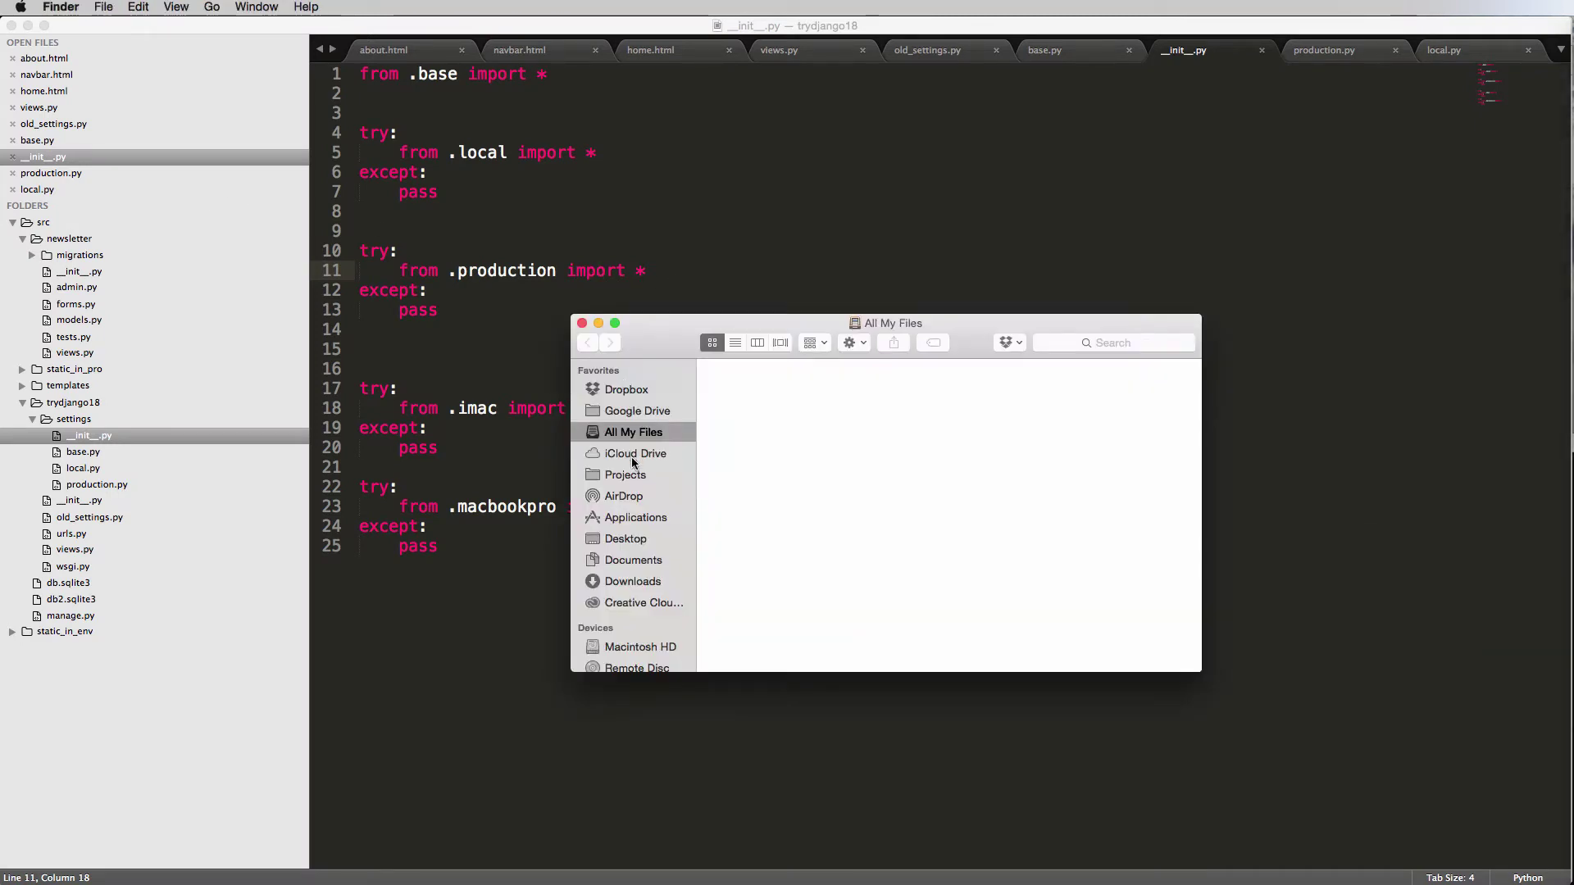
left_click(627, 540)
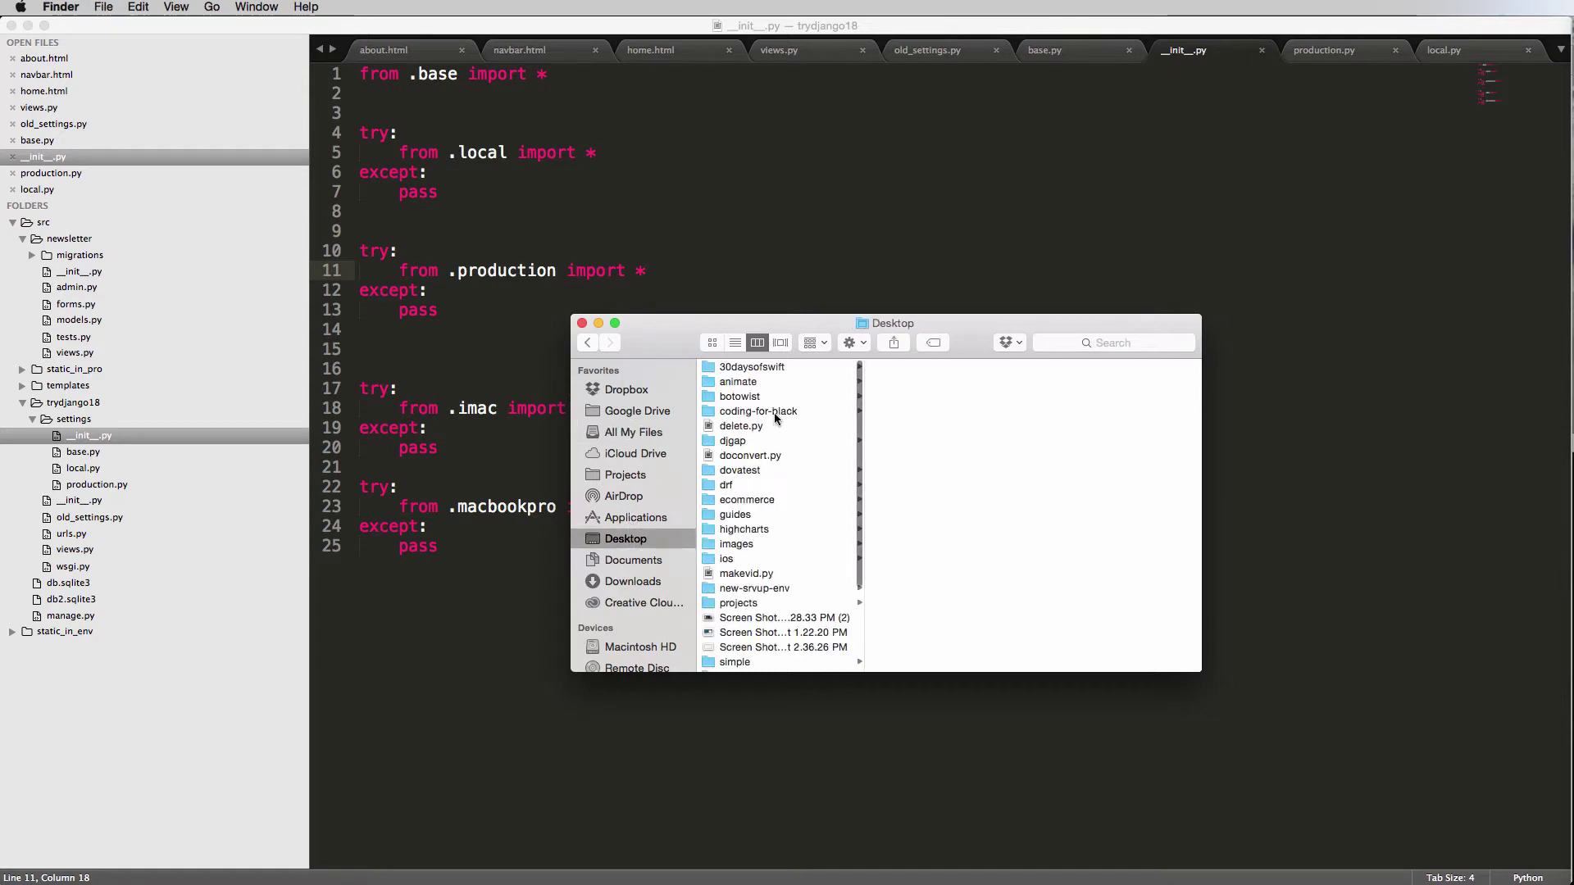
scroll(769, 450, "down", 5)
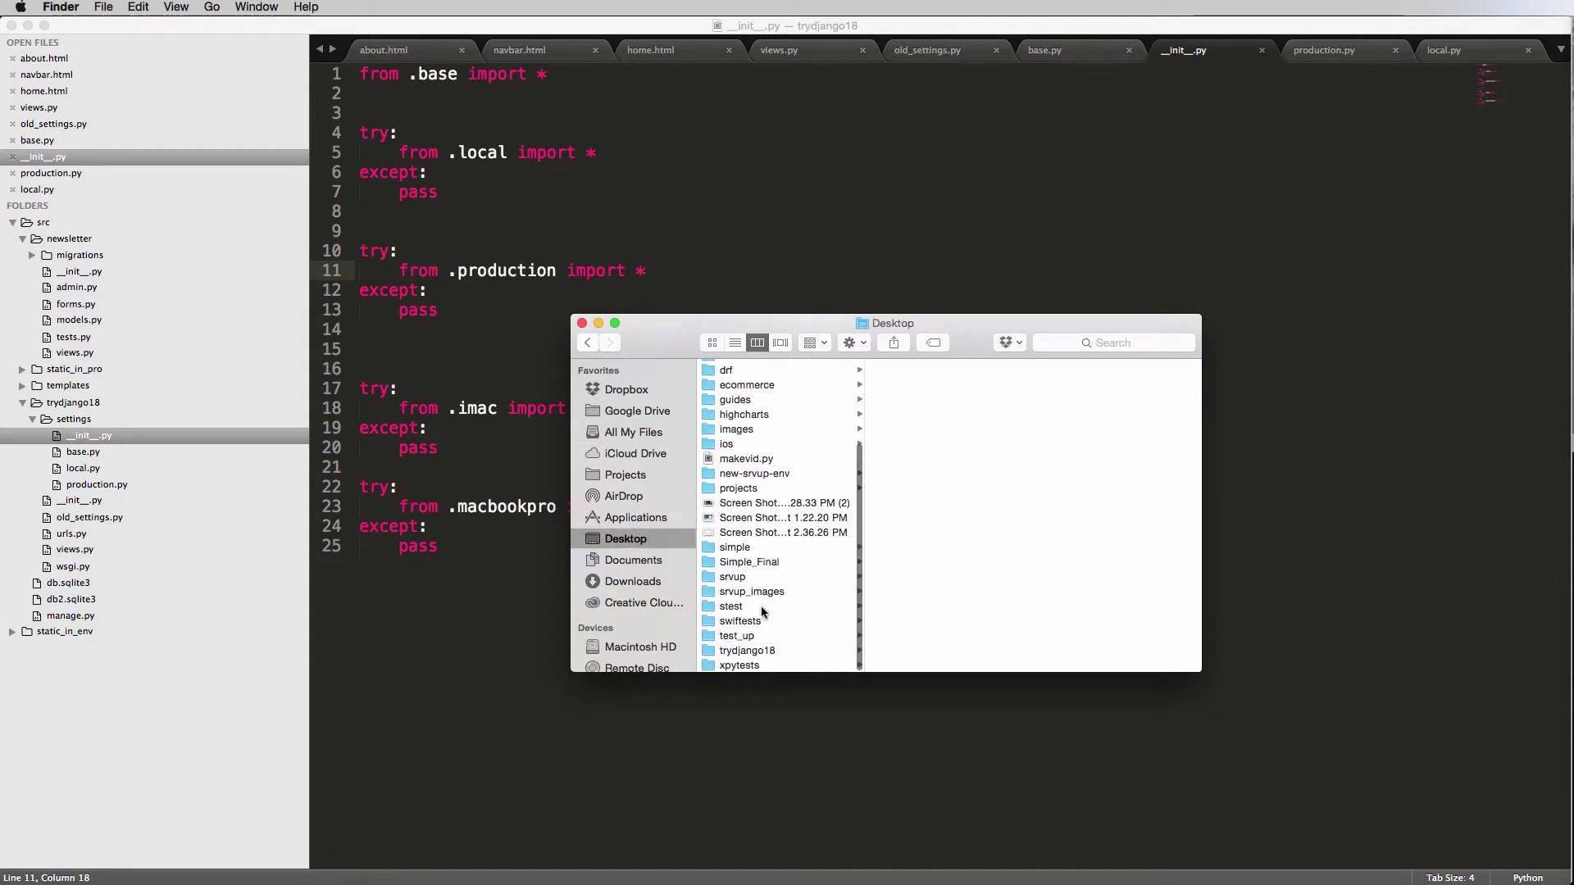
left_click(747, 651)
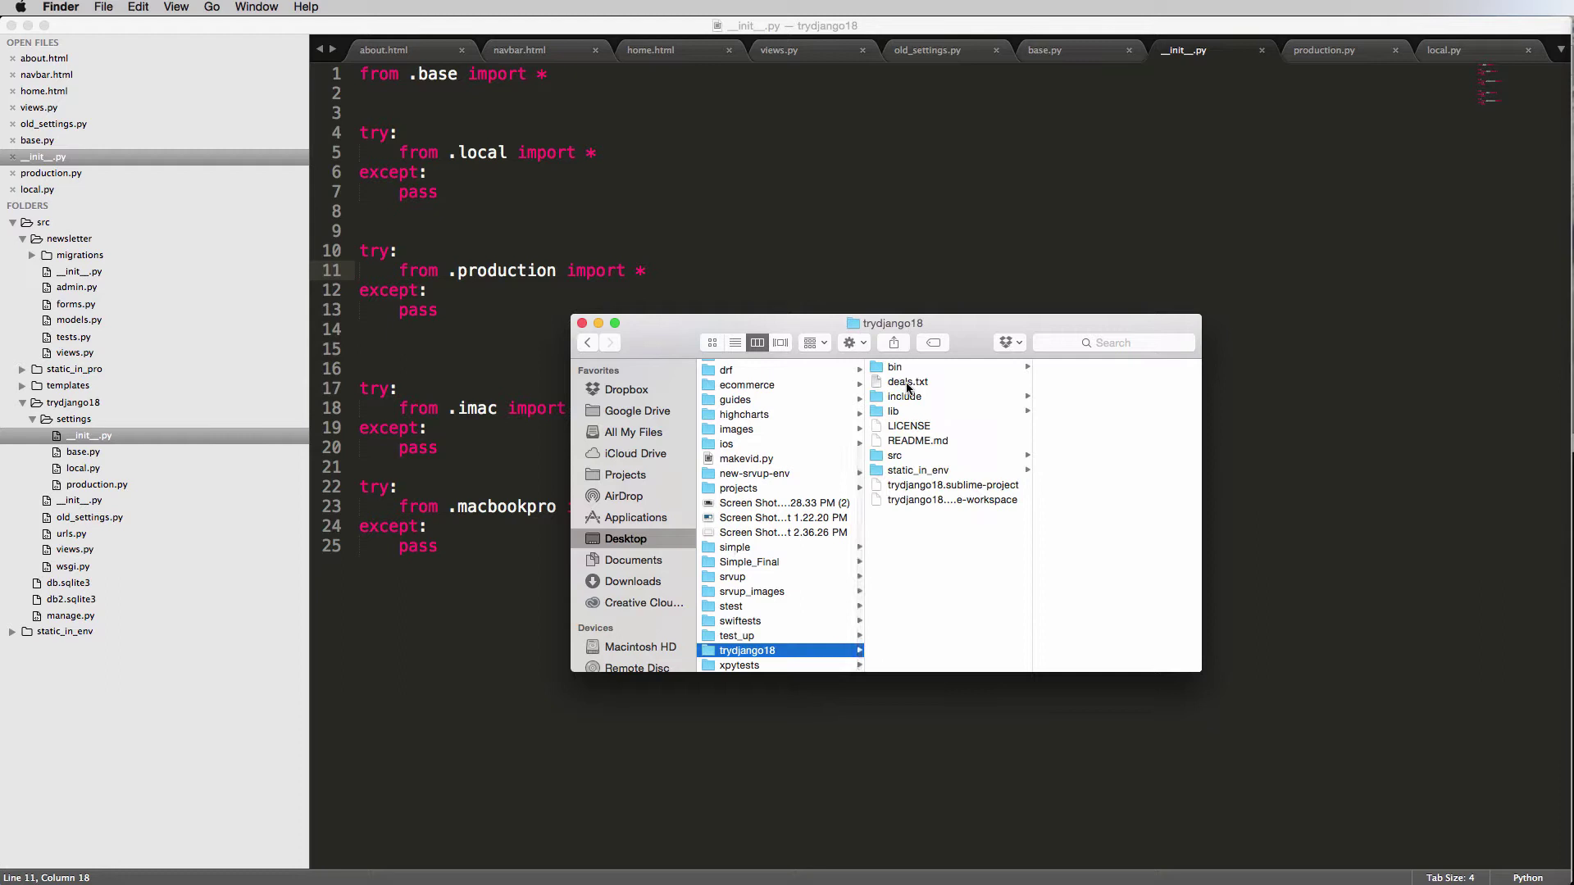
left_click_drag(1063, 144, 1164, 51)
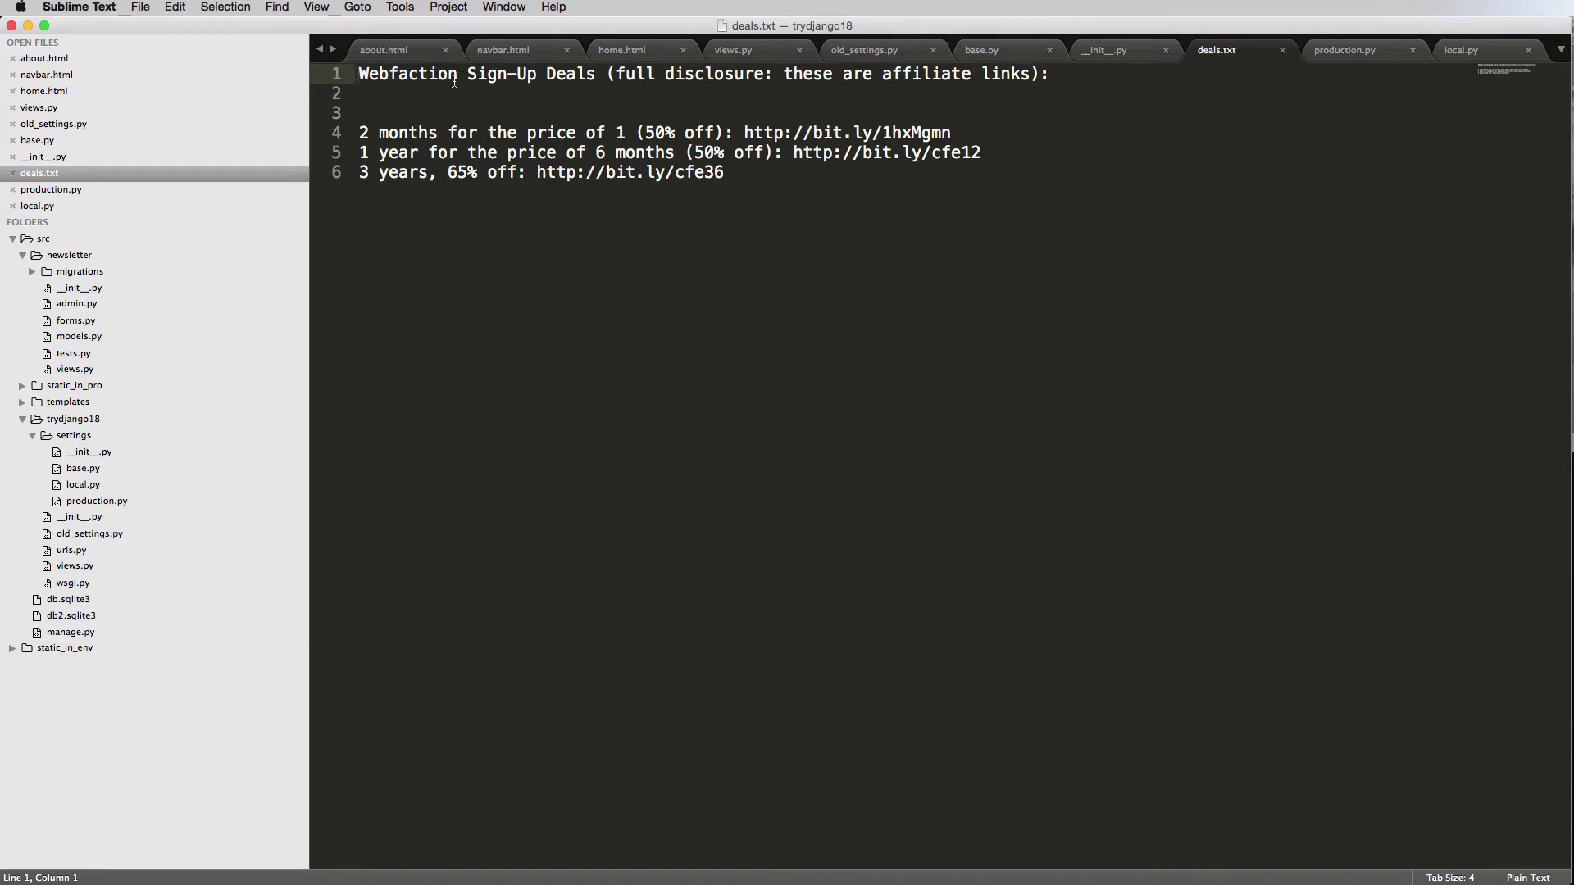
Select 'Webfaction' on line 1 of deals.txt, then return to the WebFaction login page in Chrome.
double_click(454, 77)
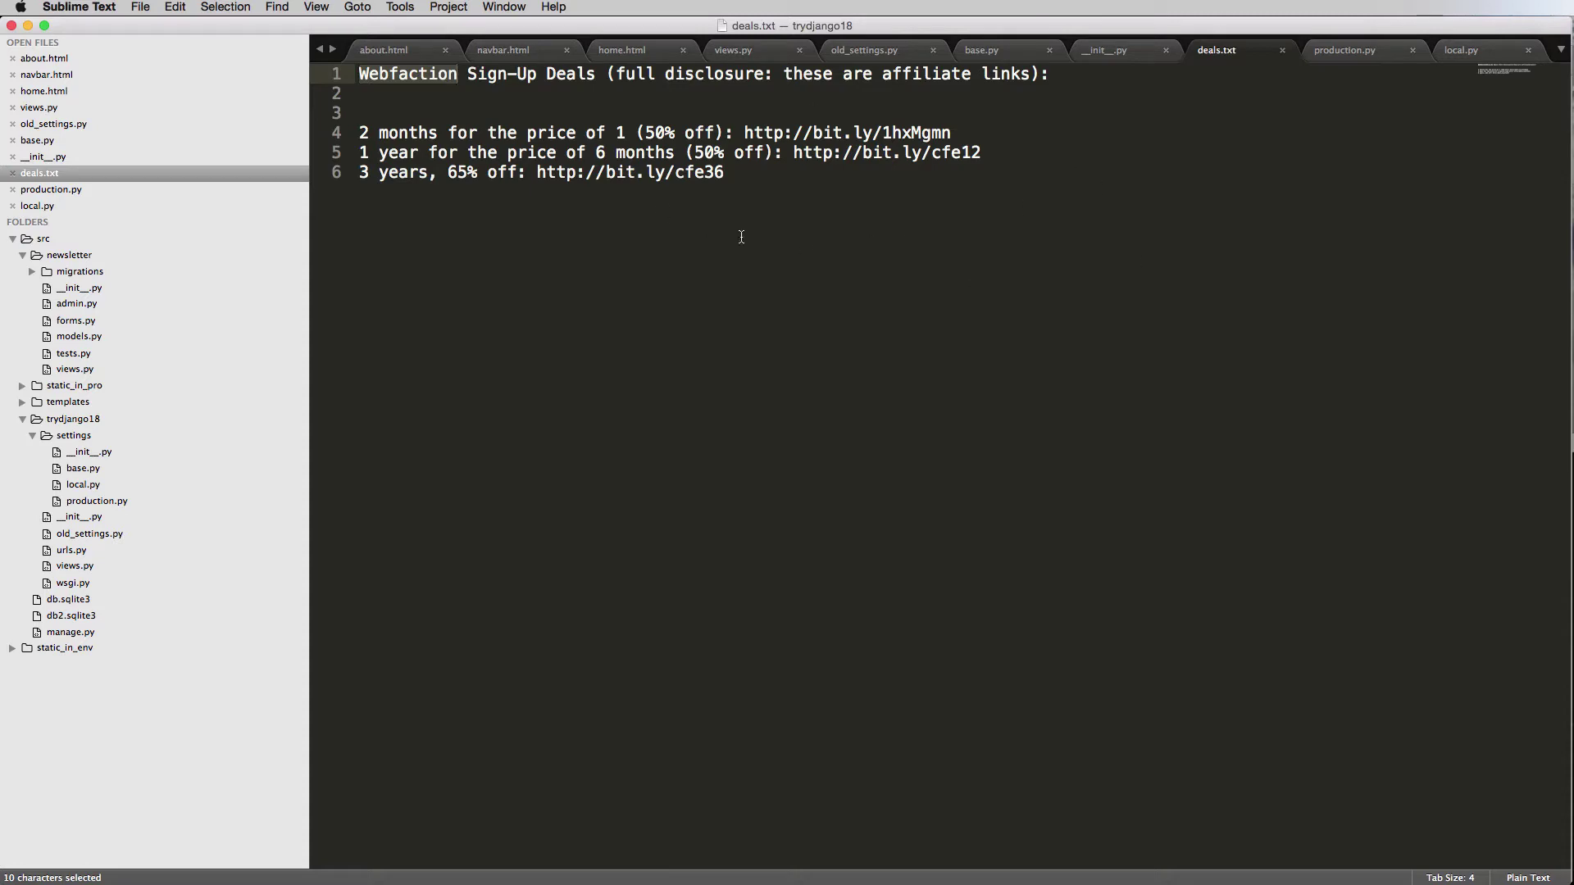
key("super+Tab")
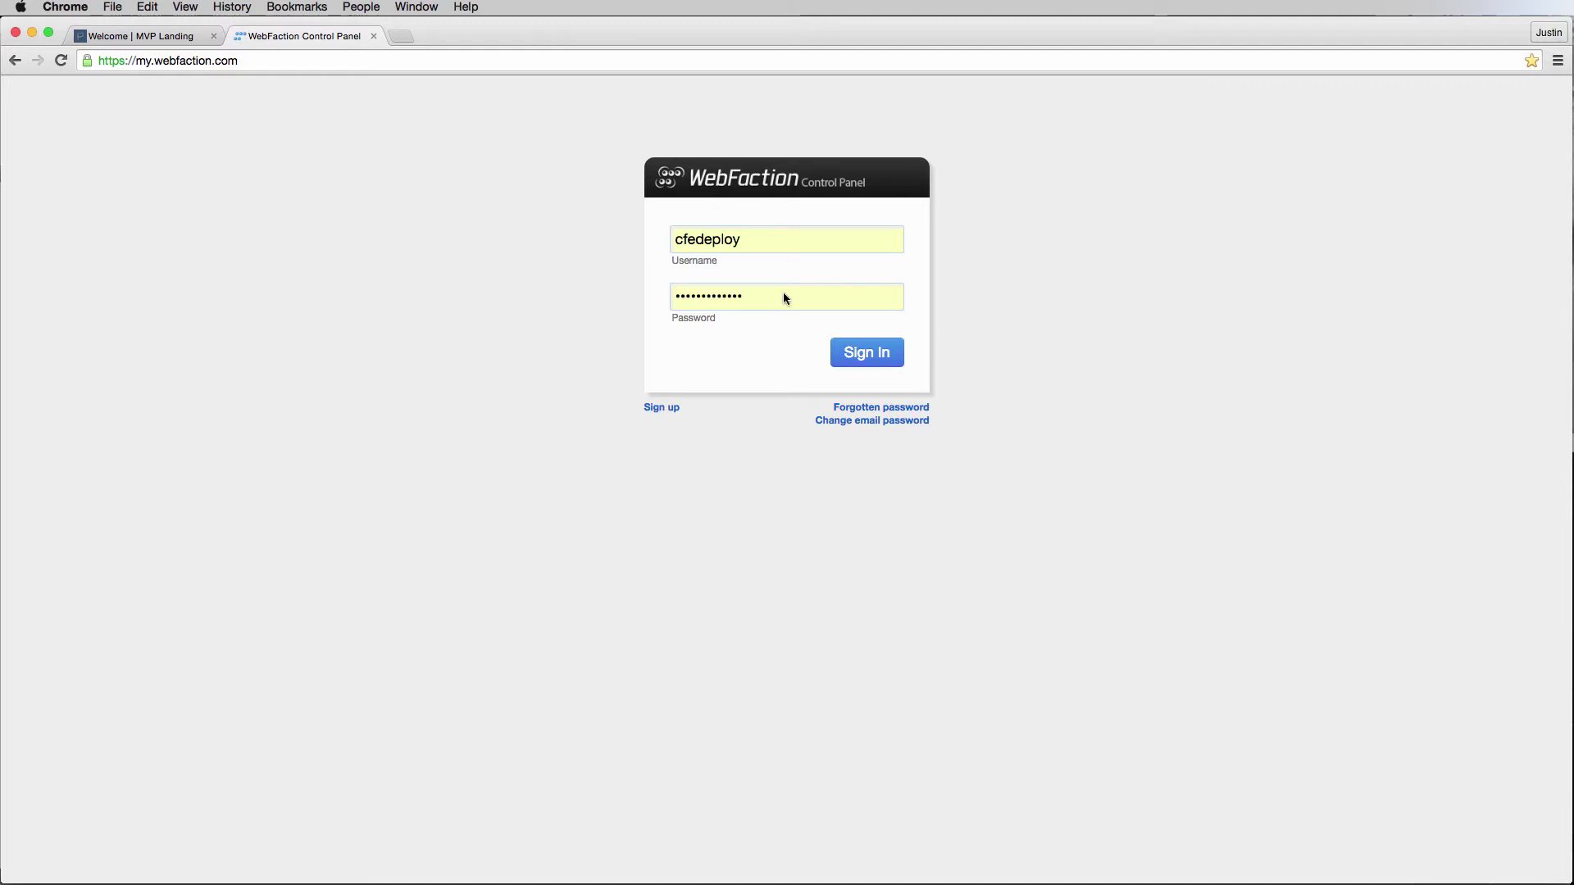
Submit the login form to reach the dashboard showing web374.webfaction.com and 600 GB bandwidth.
left_click(893, 352)
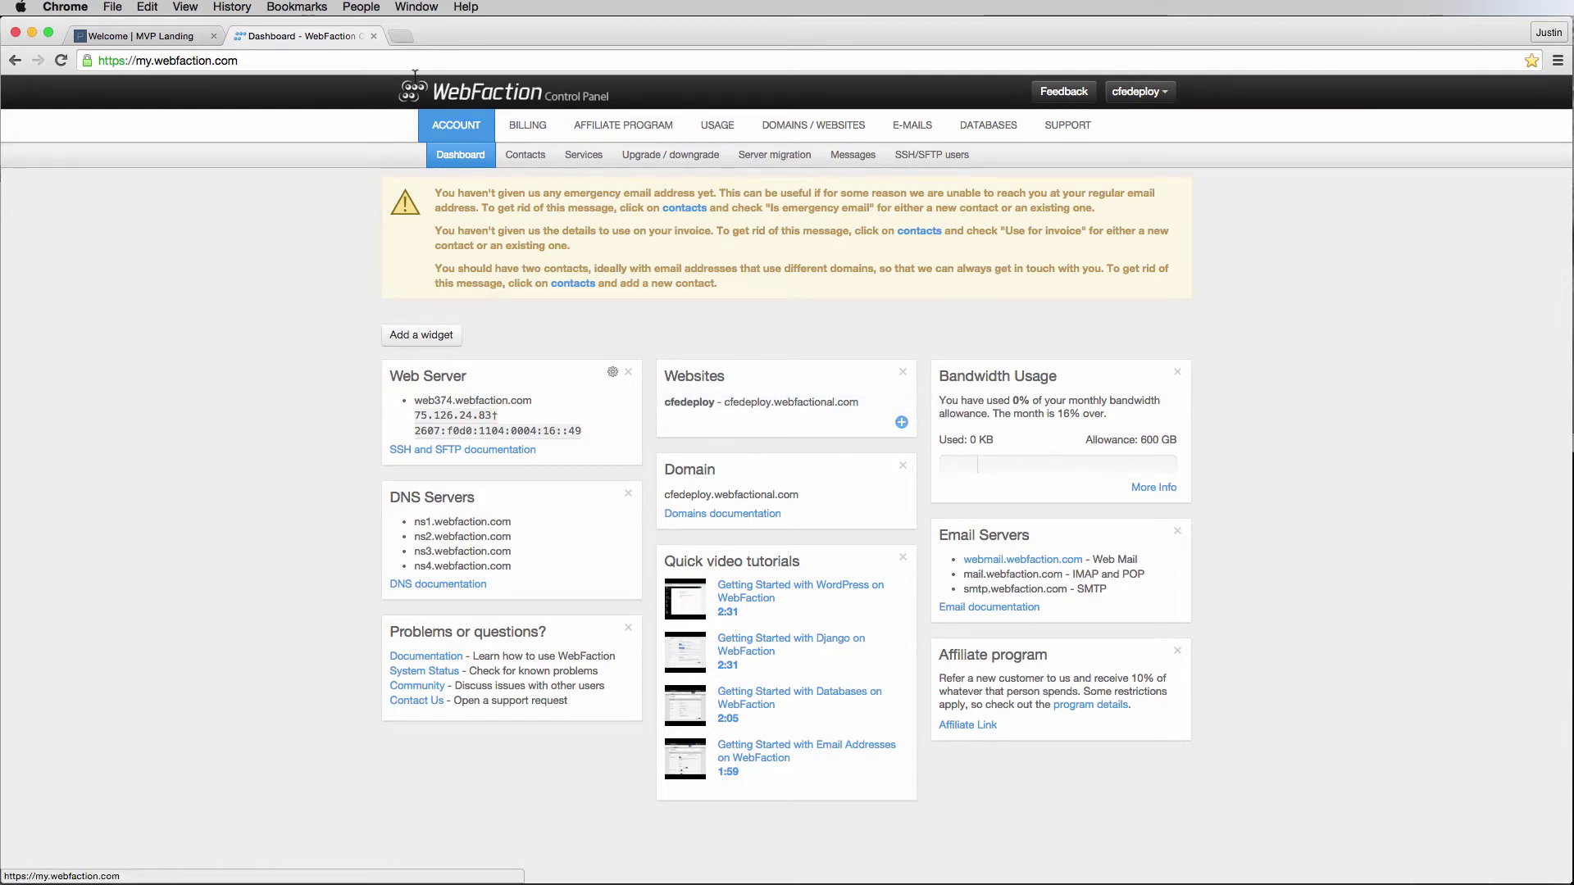
Open a new Chrome tab and enter the account's webfactional.com site address.
left_click(398, 38)
type("cfe")
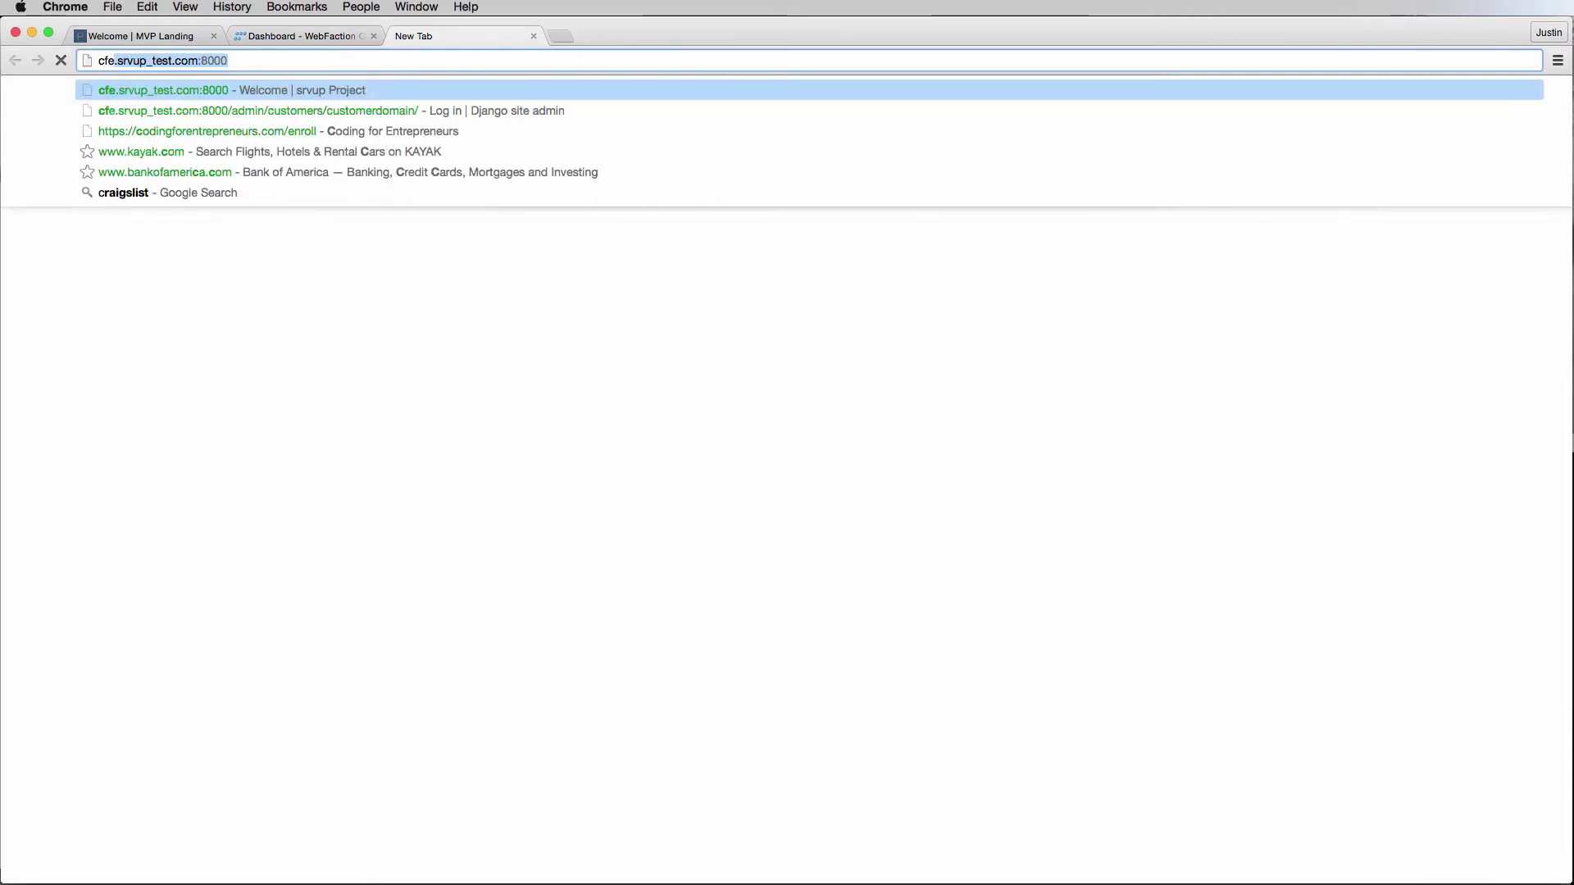
type("deploy")
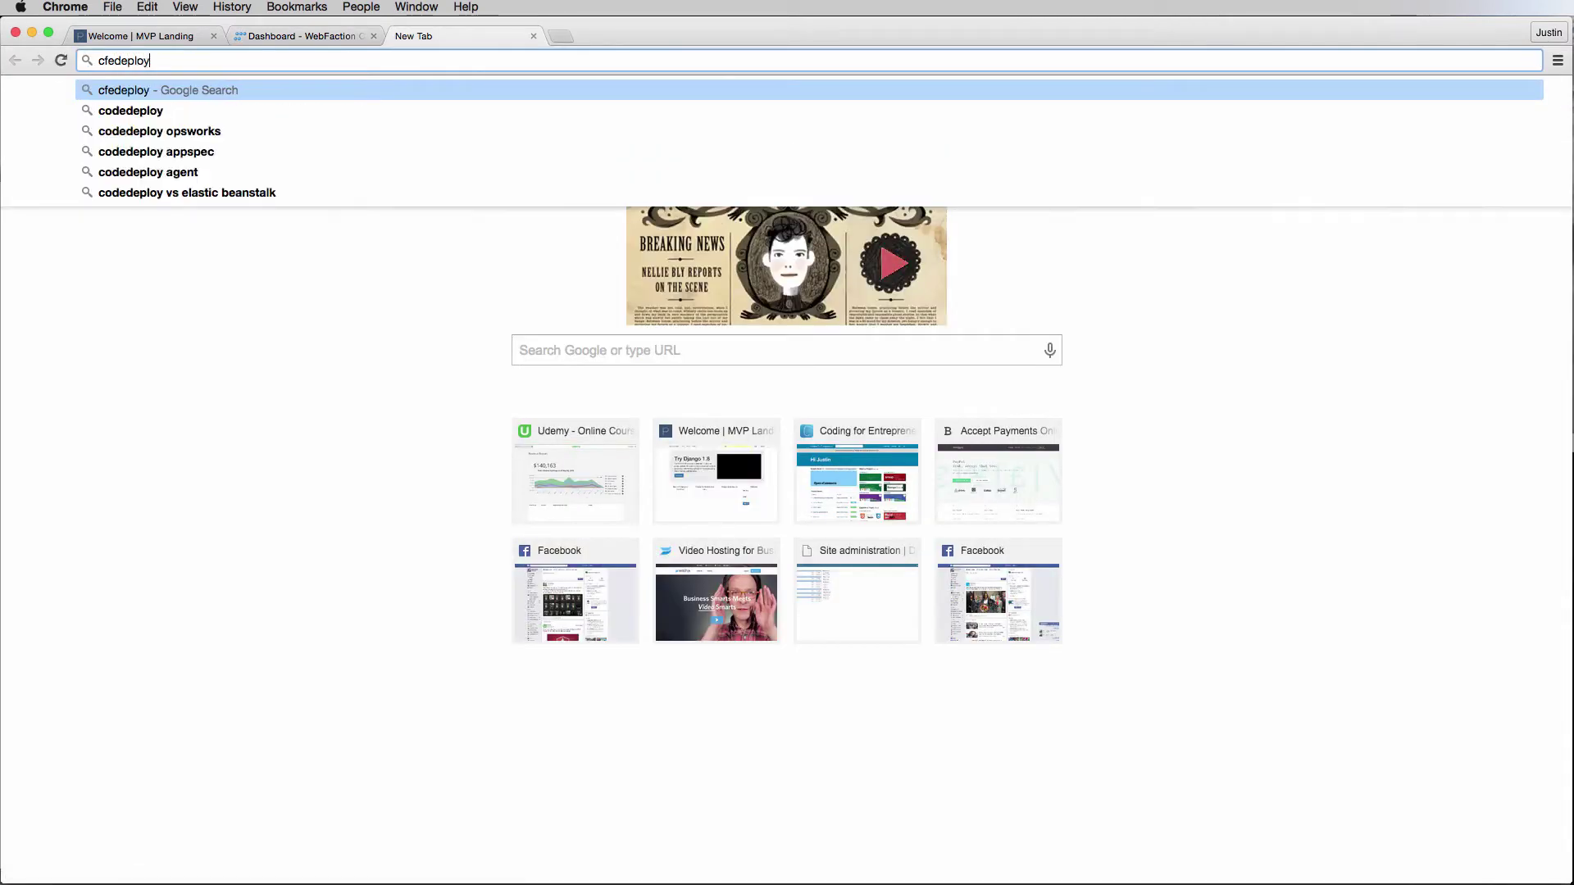
type(".webfactional.com")
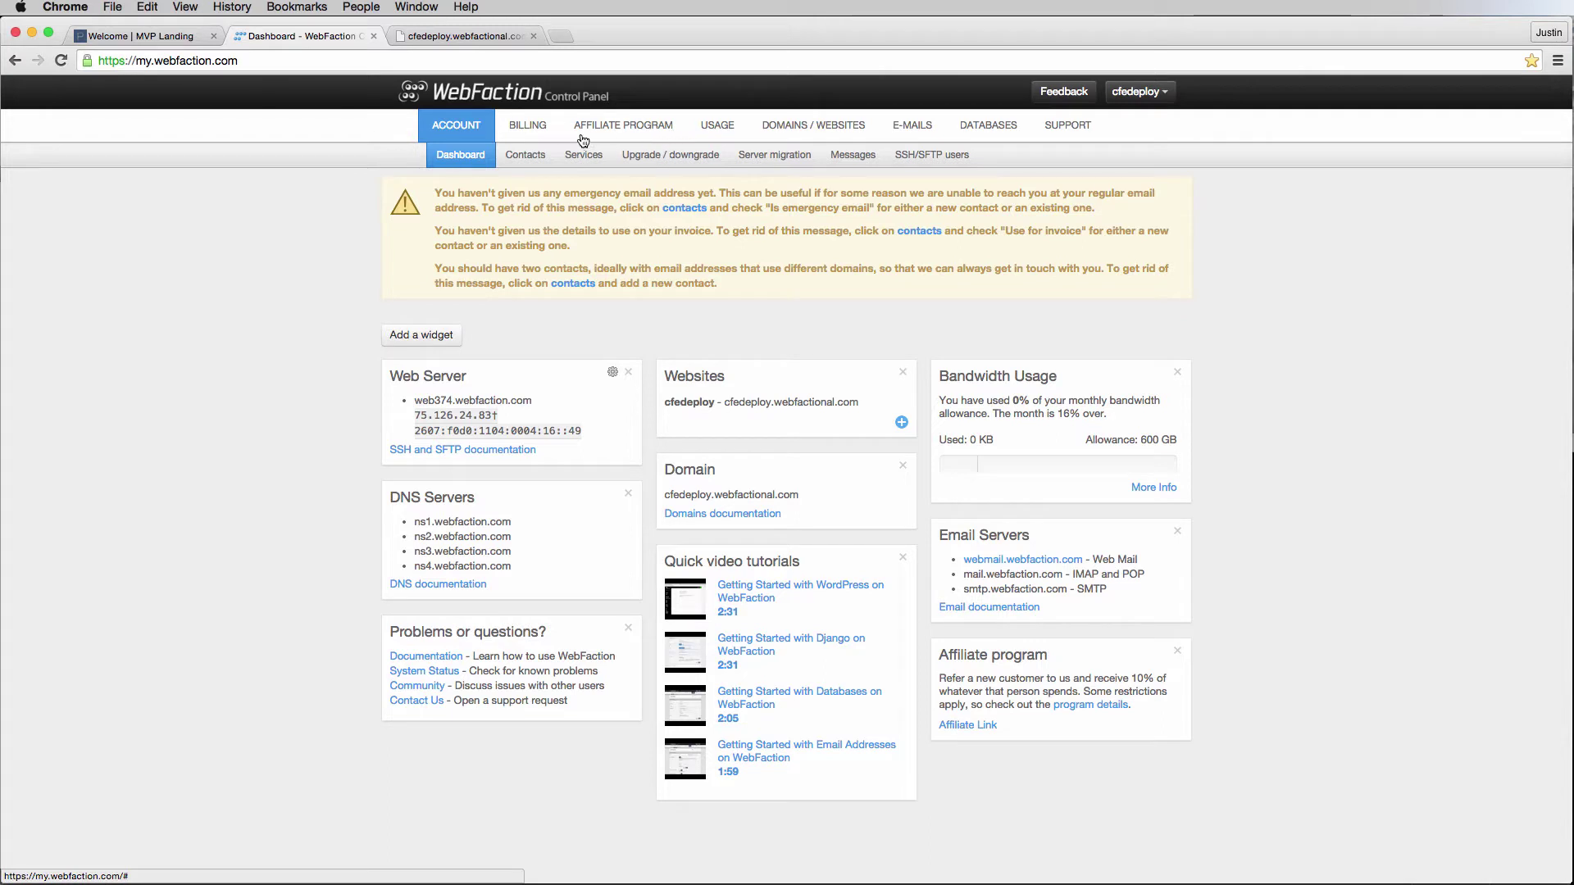
View the existing website's settings without saving, then list applications htdocs and mvplanding.
left_click(772, 133)
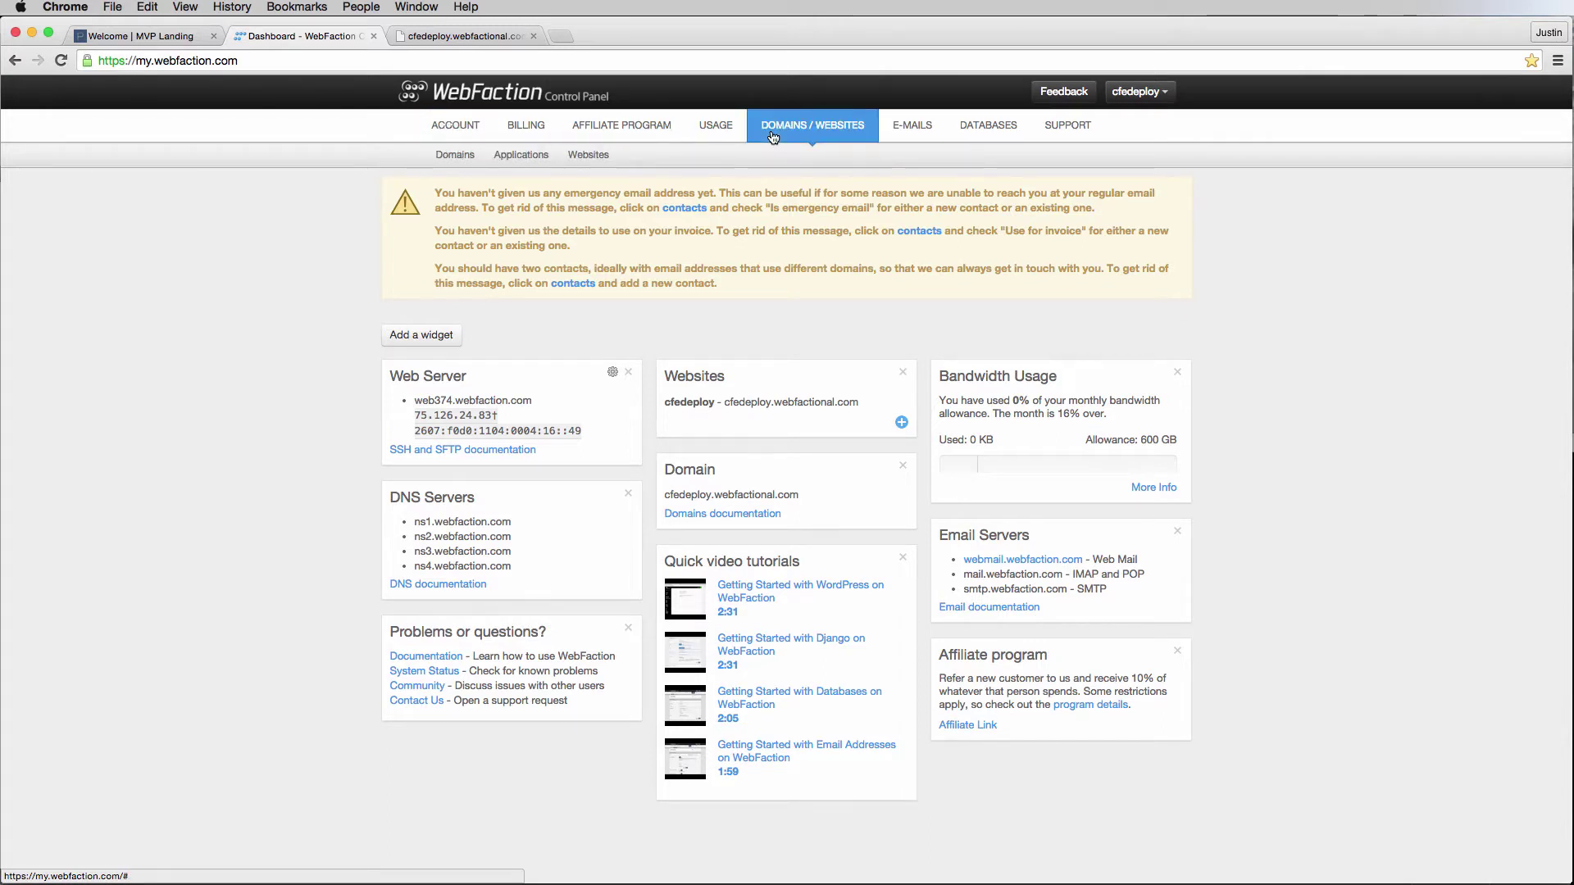
left_click(578, 160)
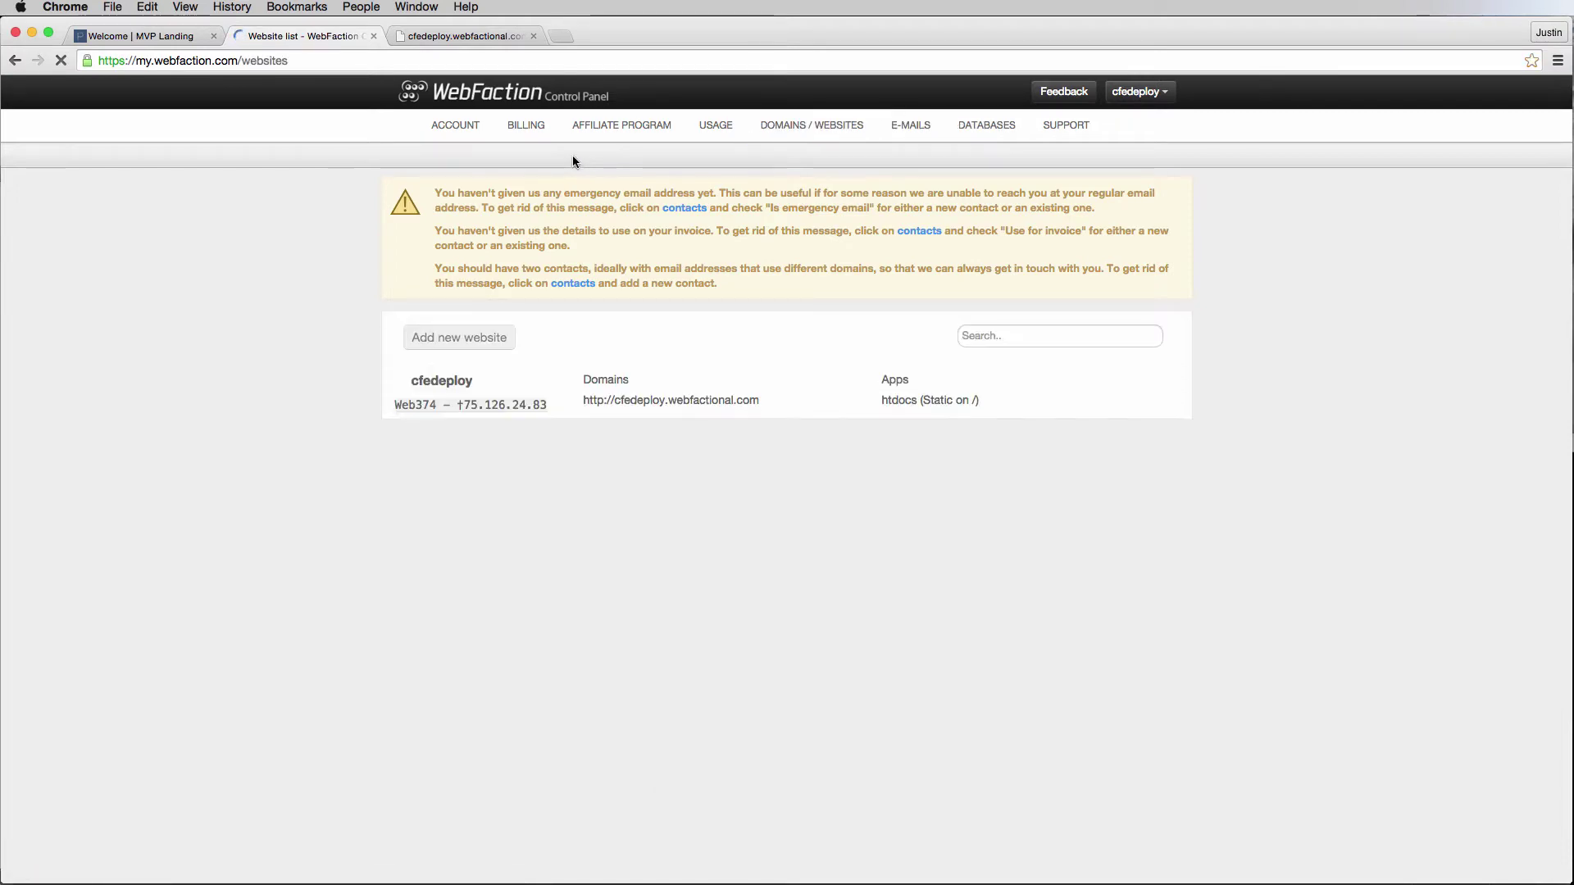
left_click(644, 398)
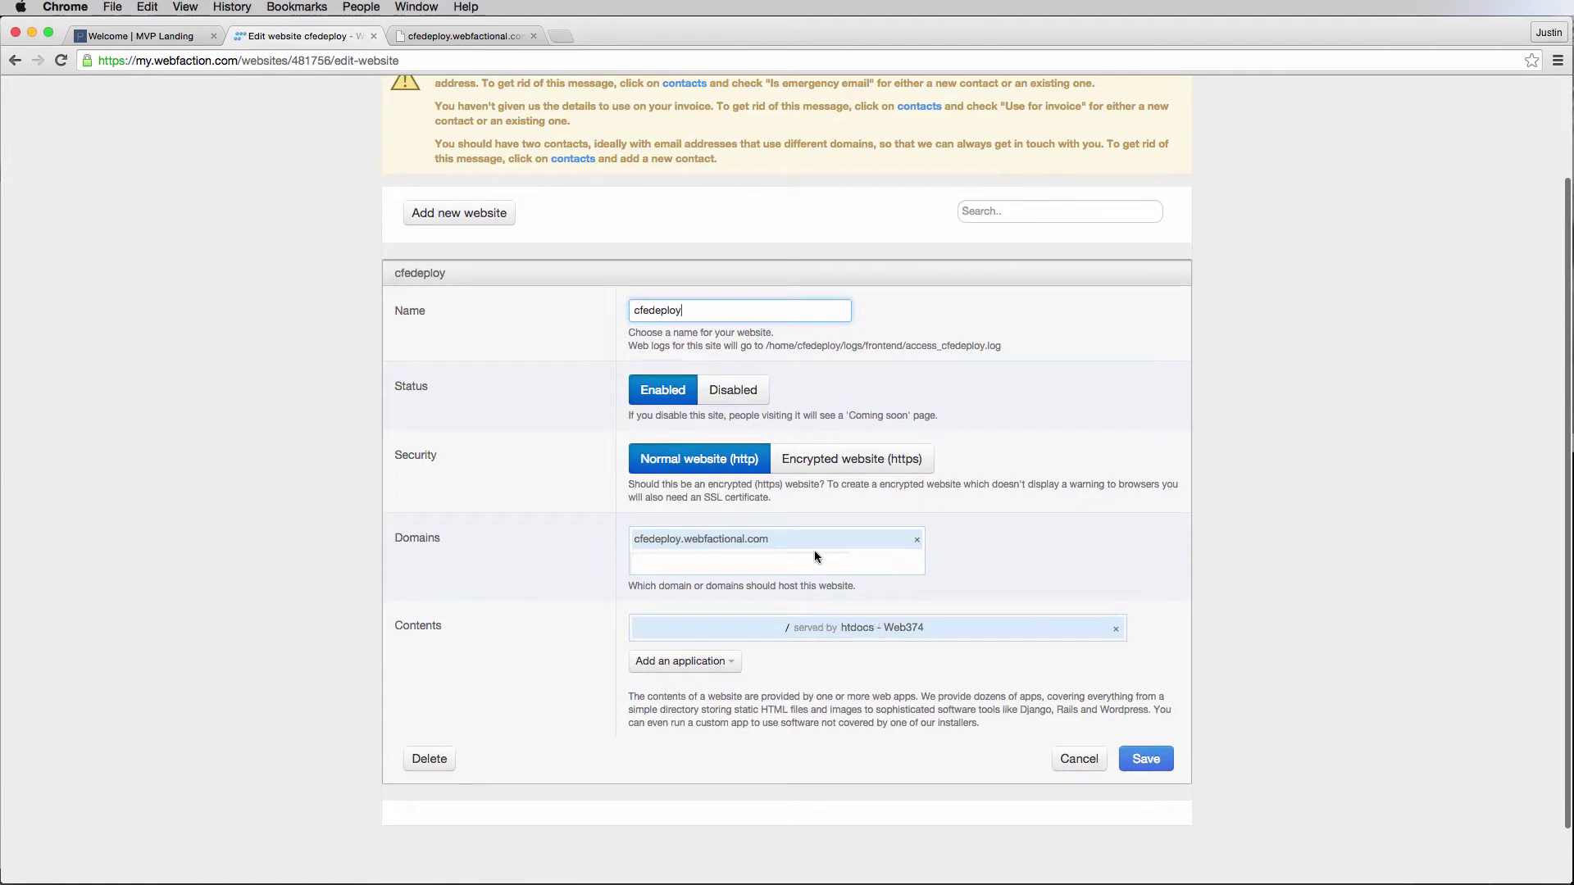
left_click(1082, 755)
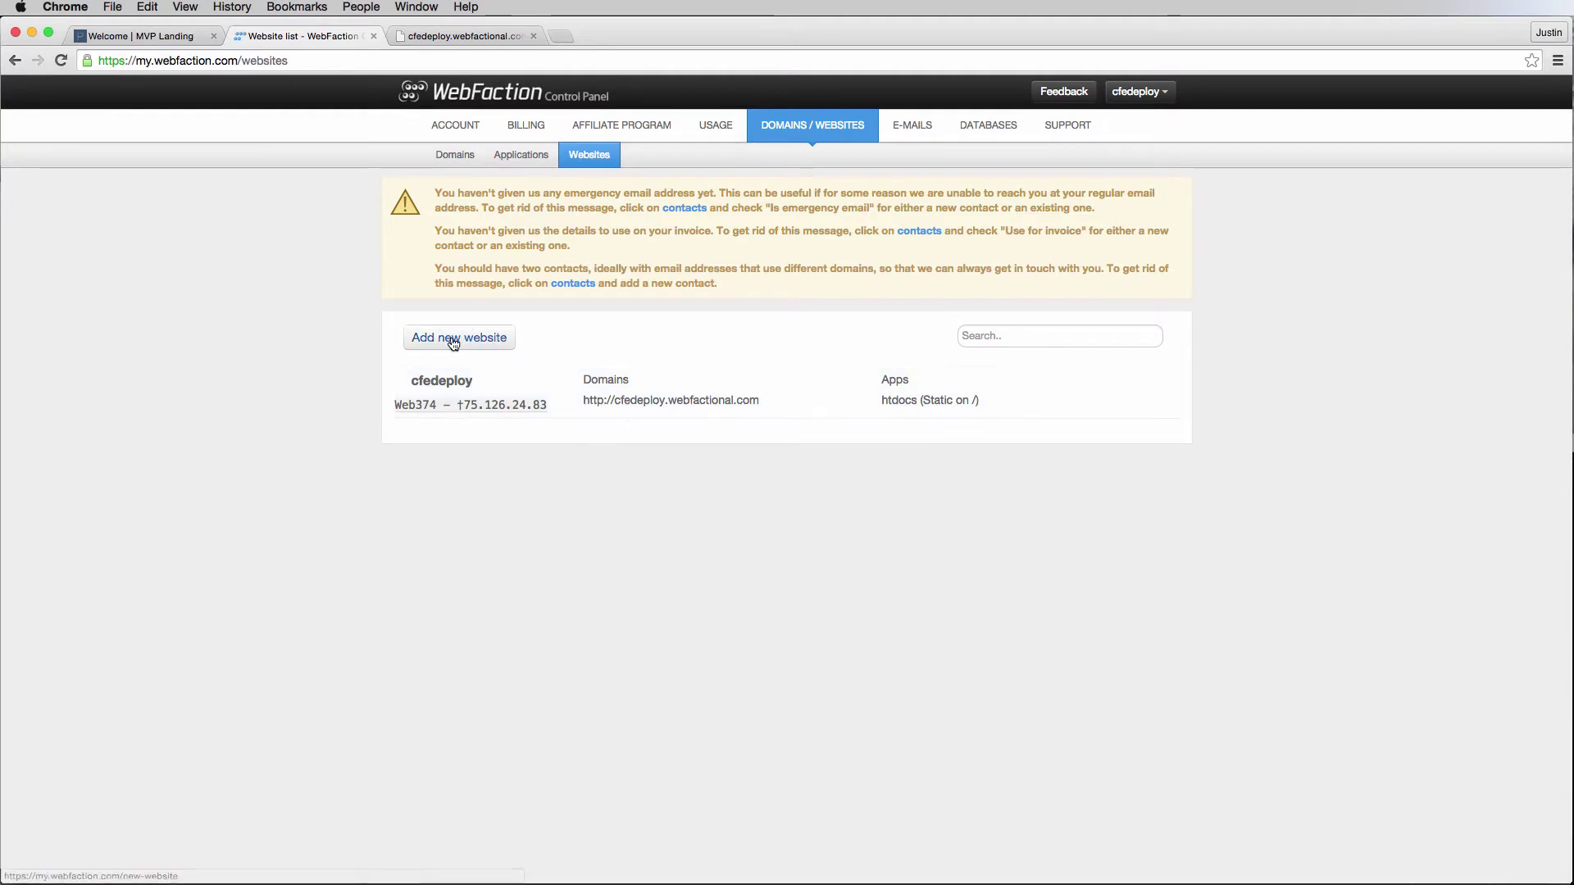
left_click(500, 164)
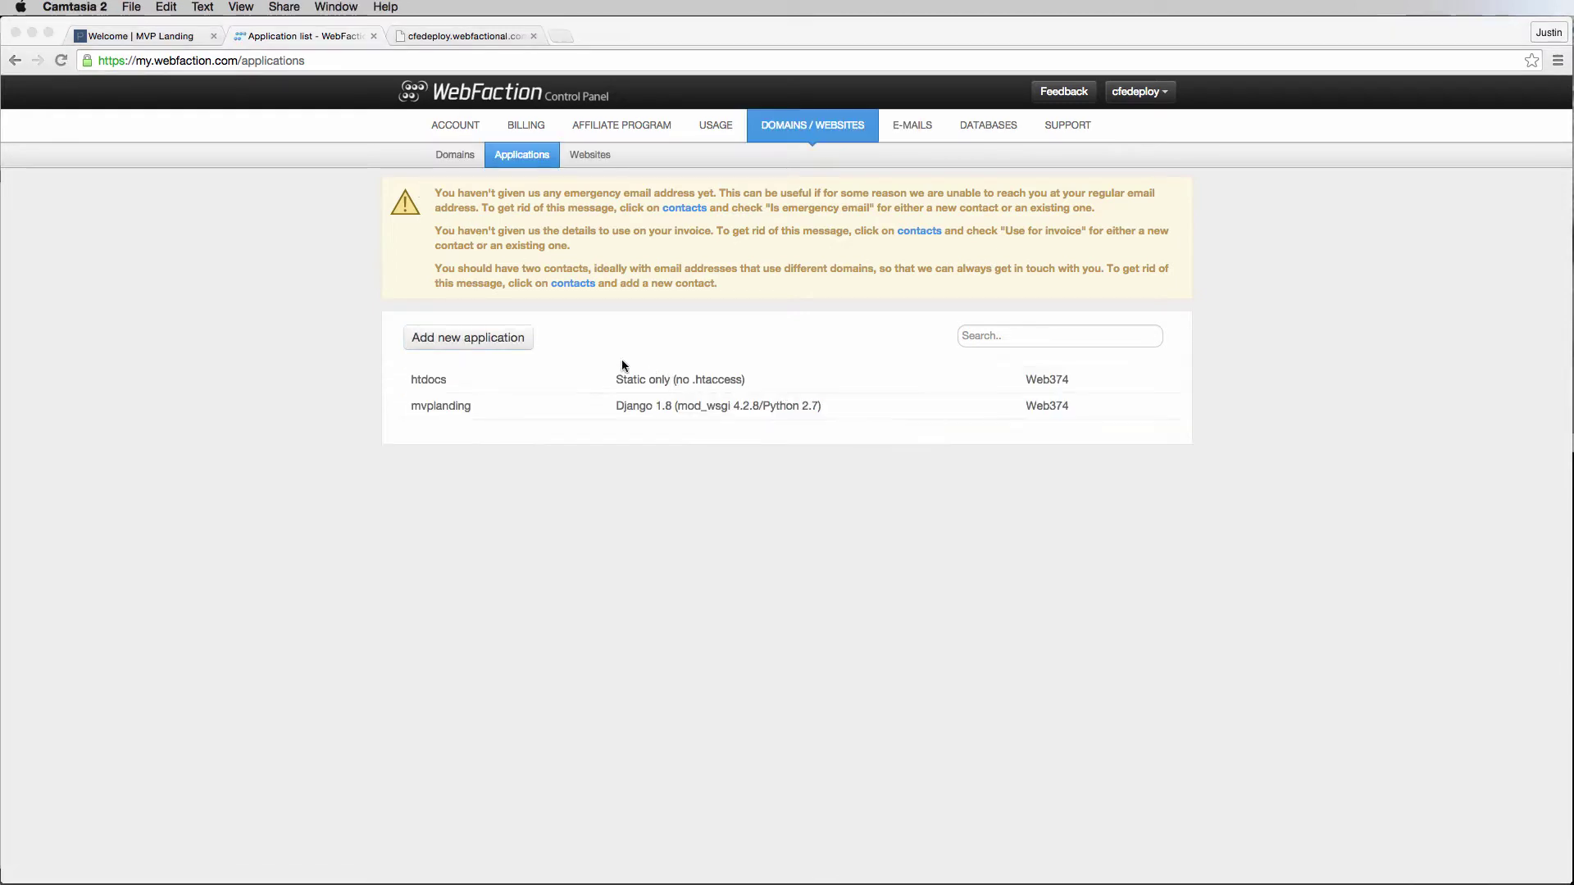
Start a new application and enter mvpland as its name.
left_click(496, 339)
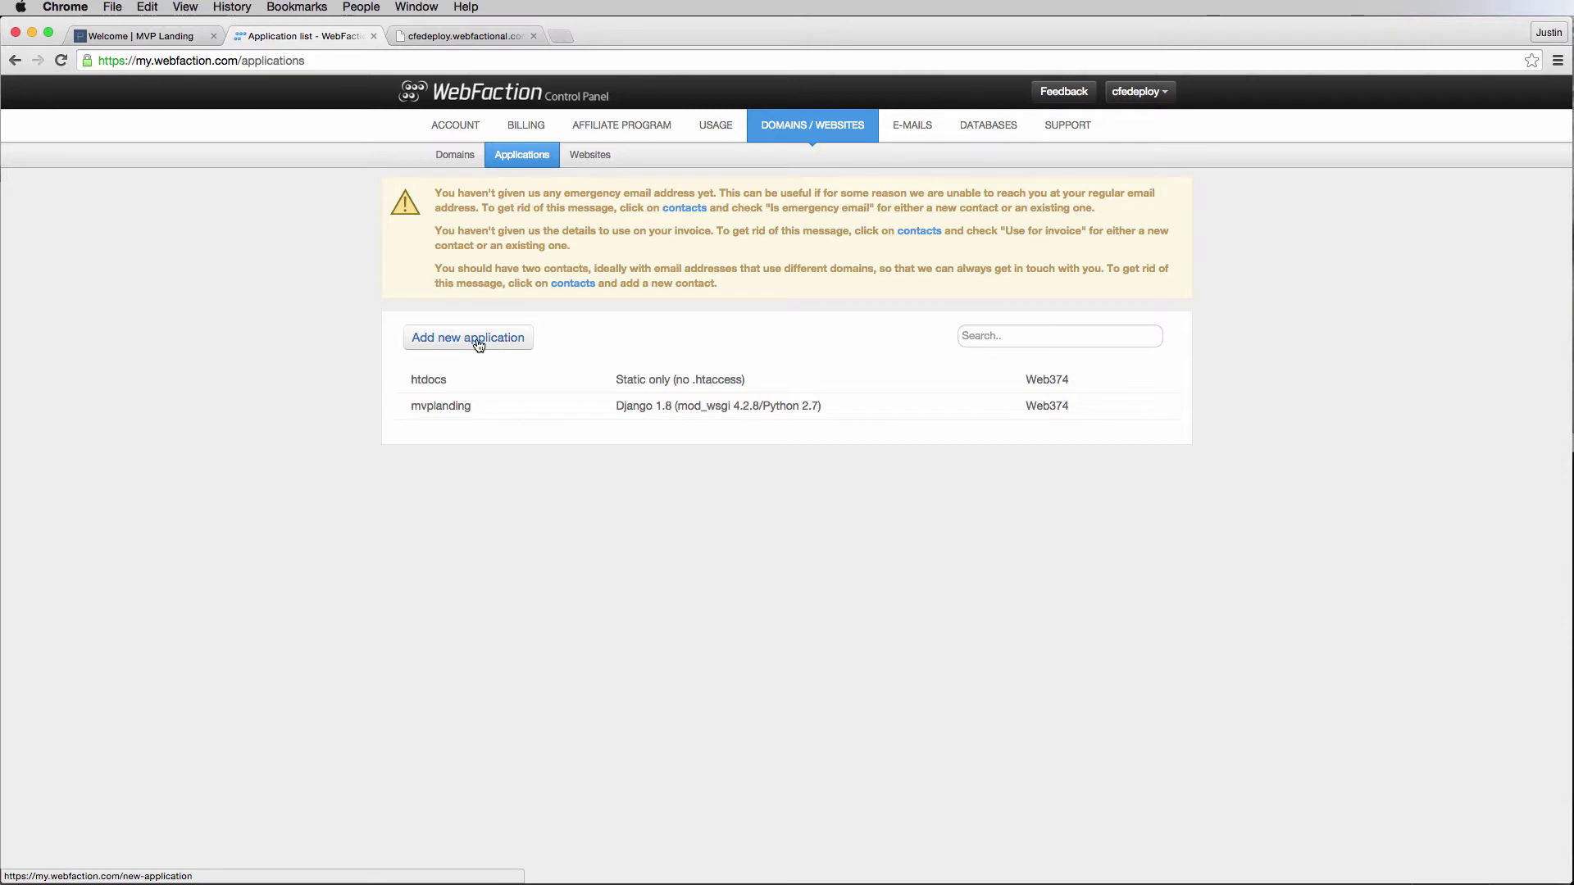
left_click(479, 345)
left_click(702, 437)
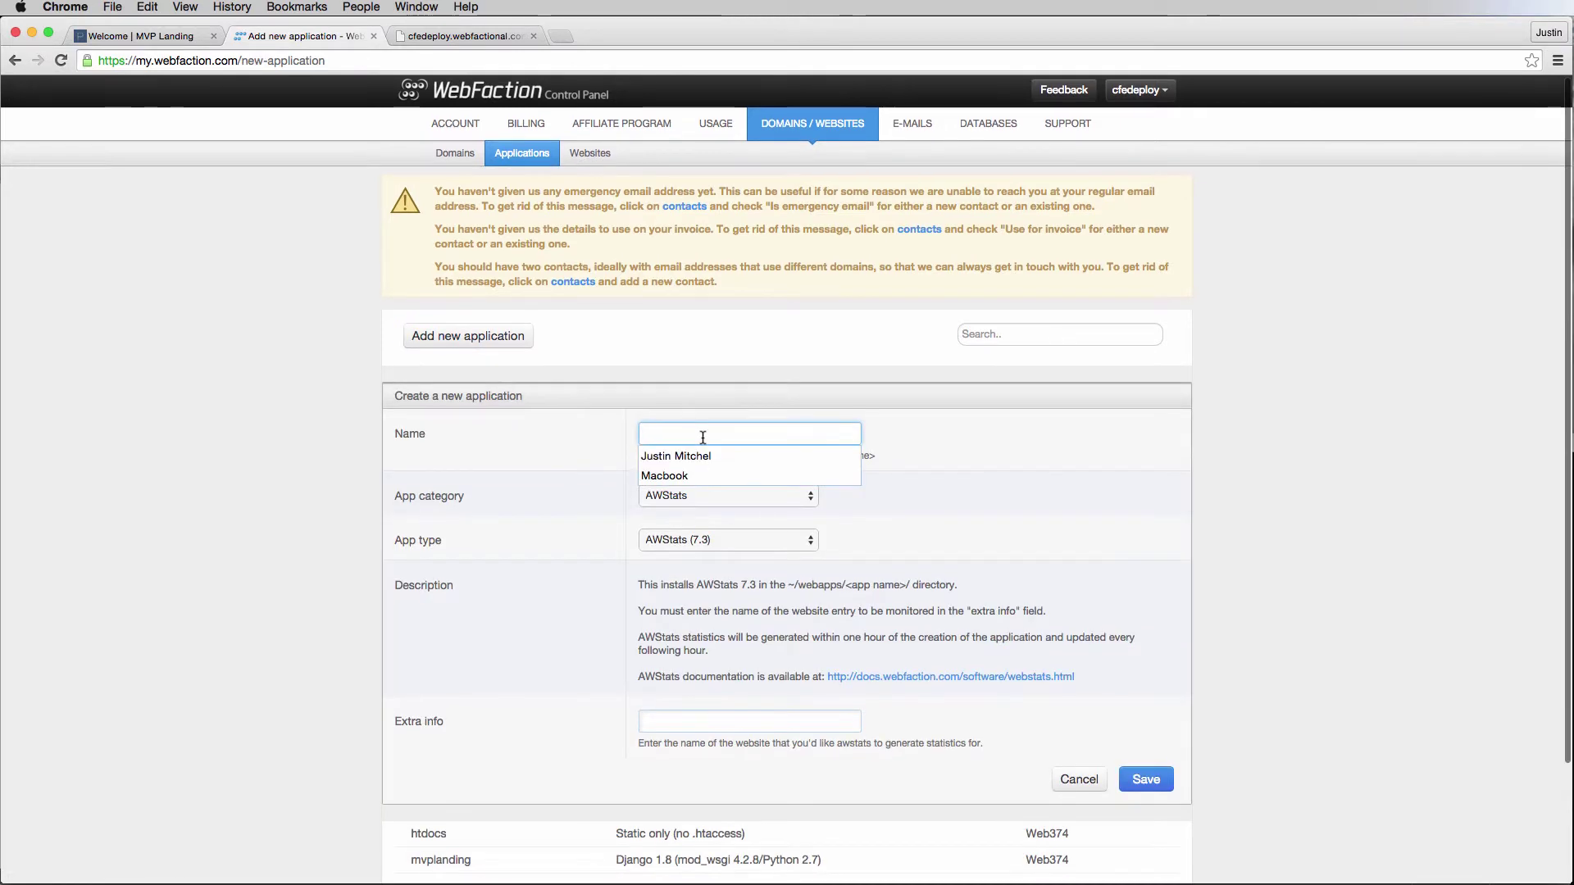
type("mvpland")
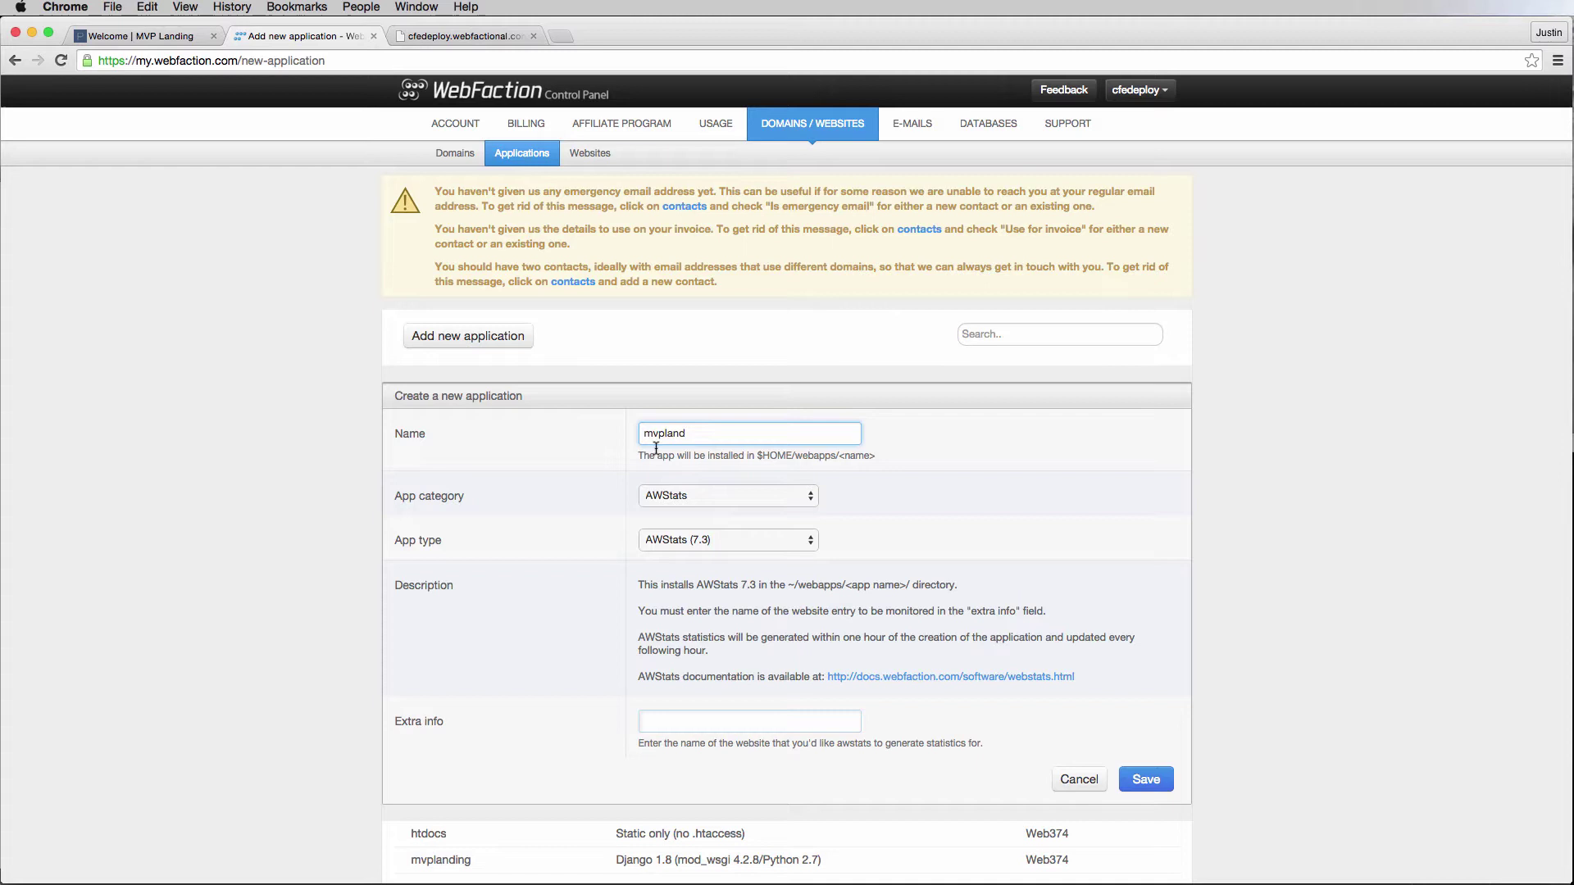
Set the app category to Django and type to Django 1.8 (mod_wsgi 4.2.8/Python 2.7).
scroll(703, 452, "down", 3)
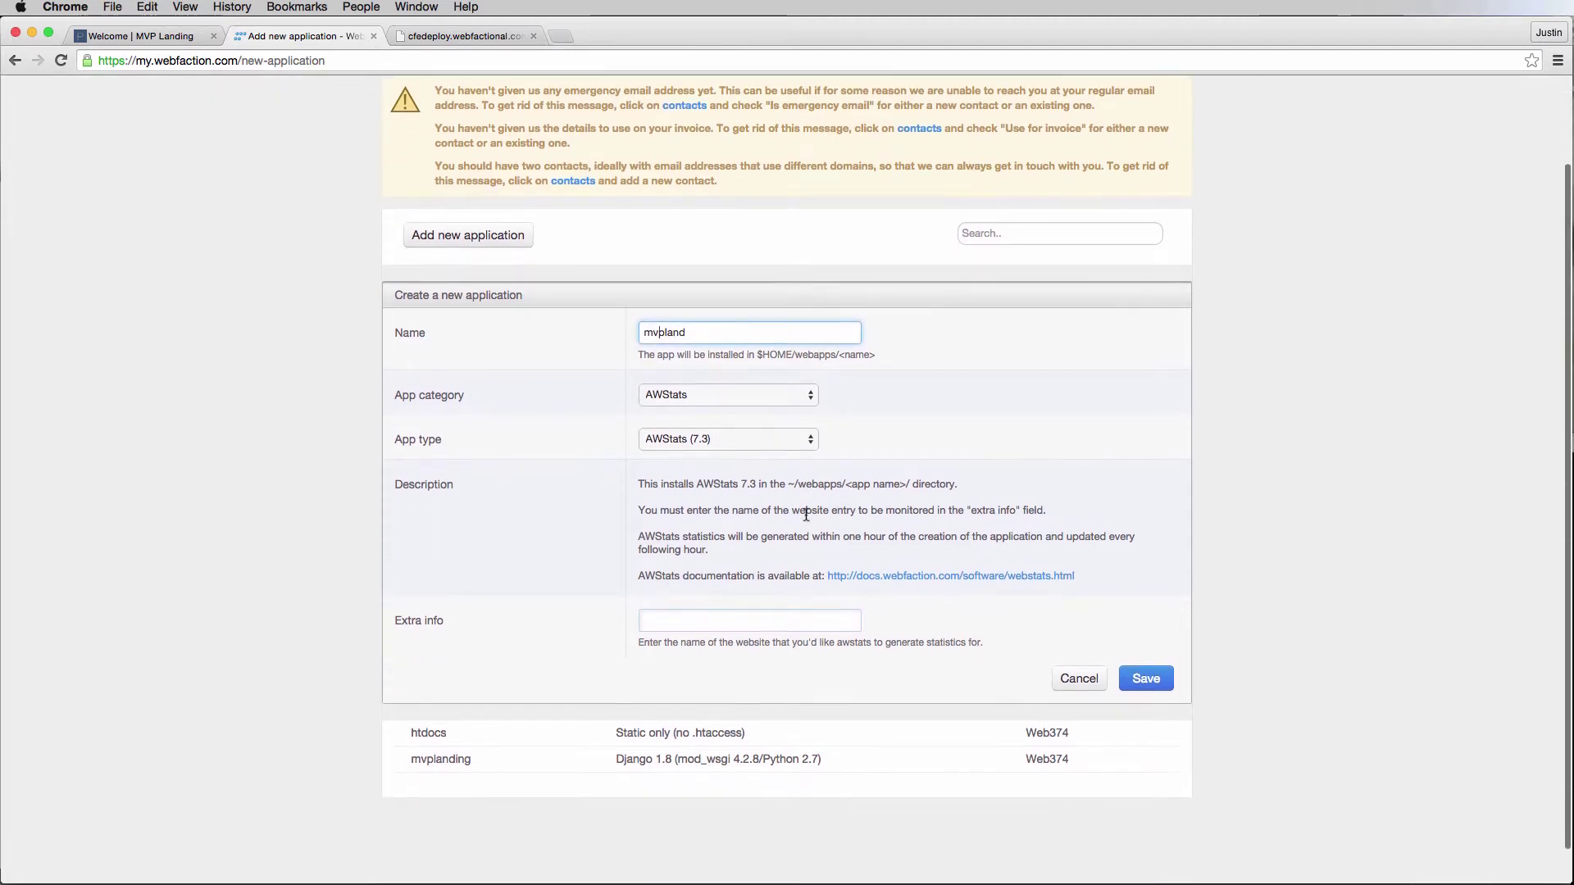
left_click(695, 394)
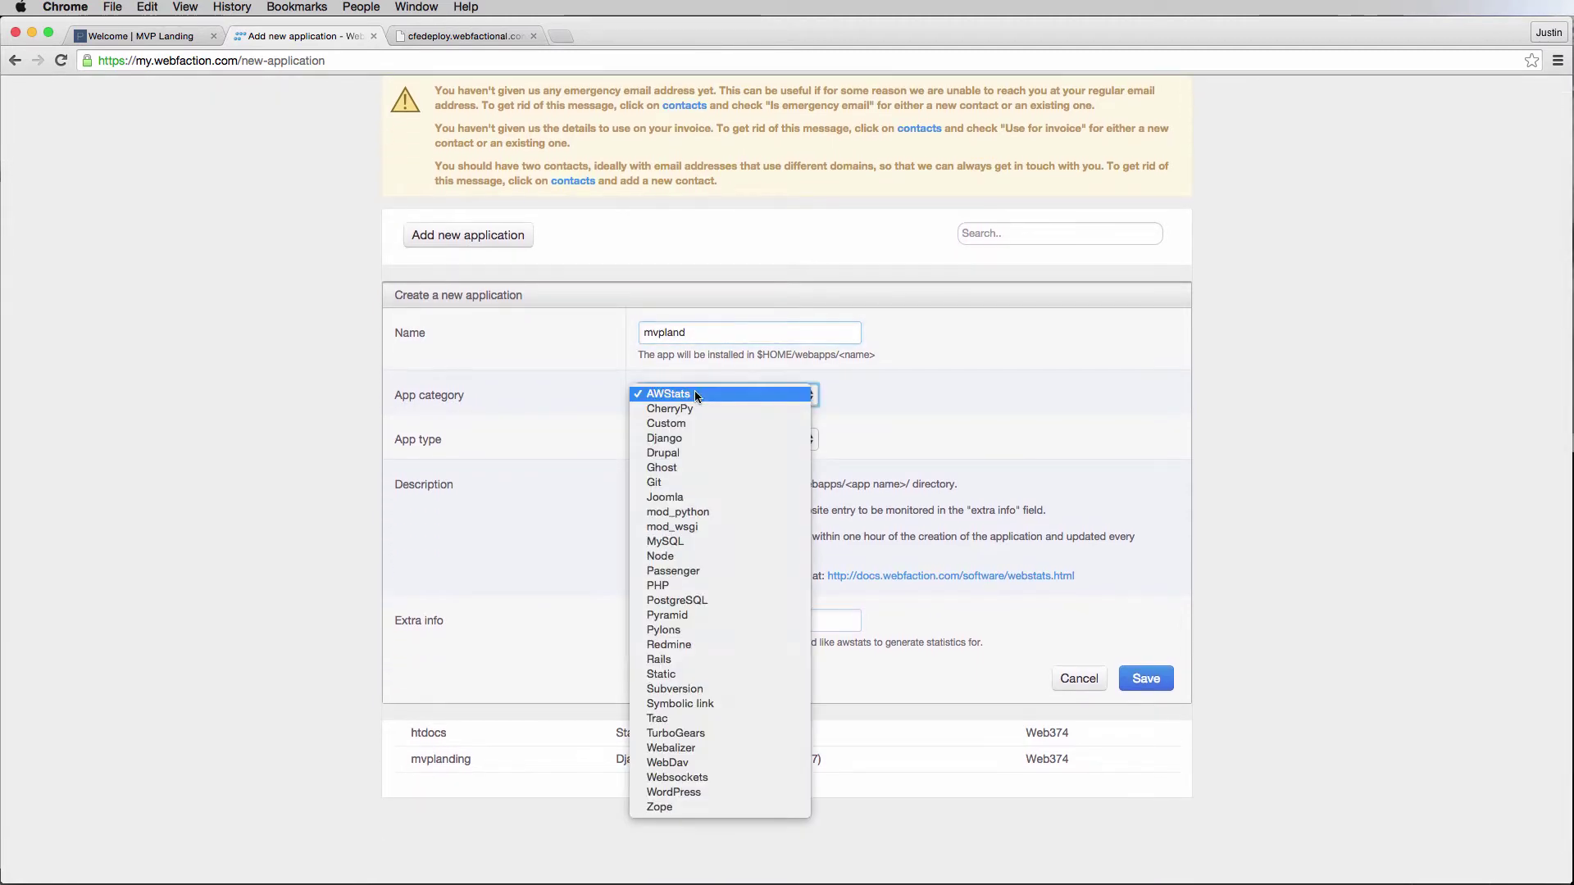
left_click(693, 439)
left_click(694, 439)
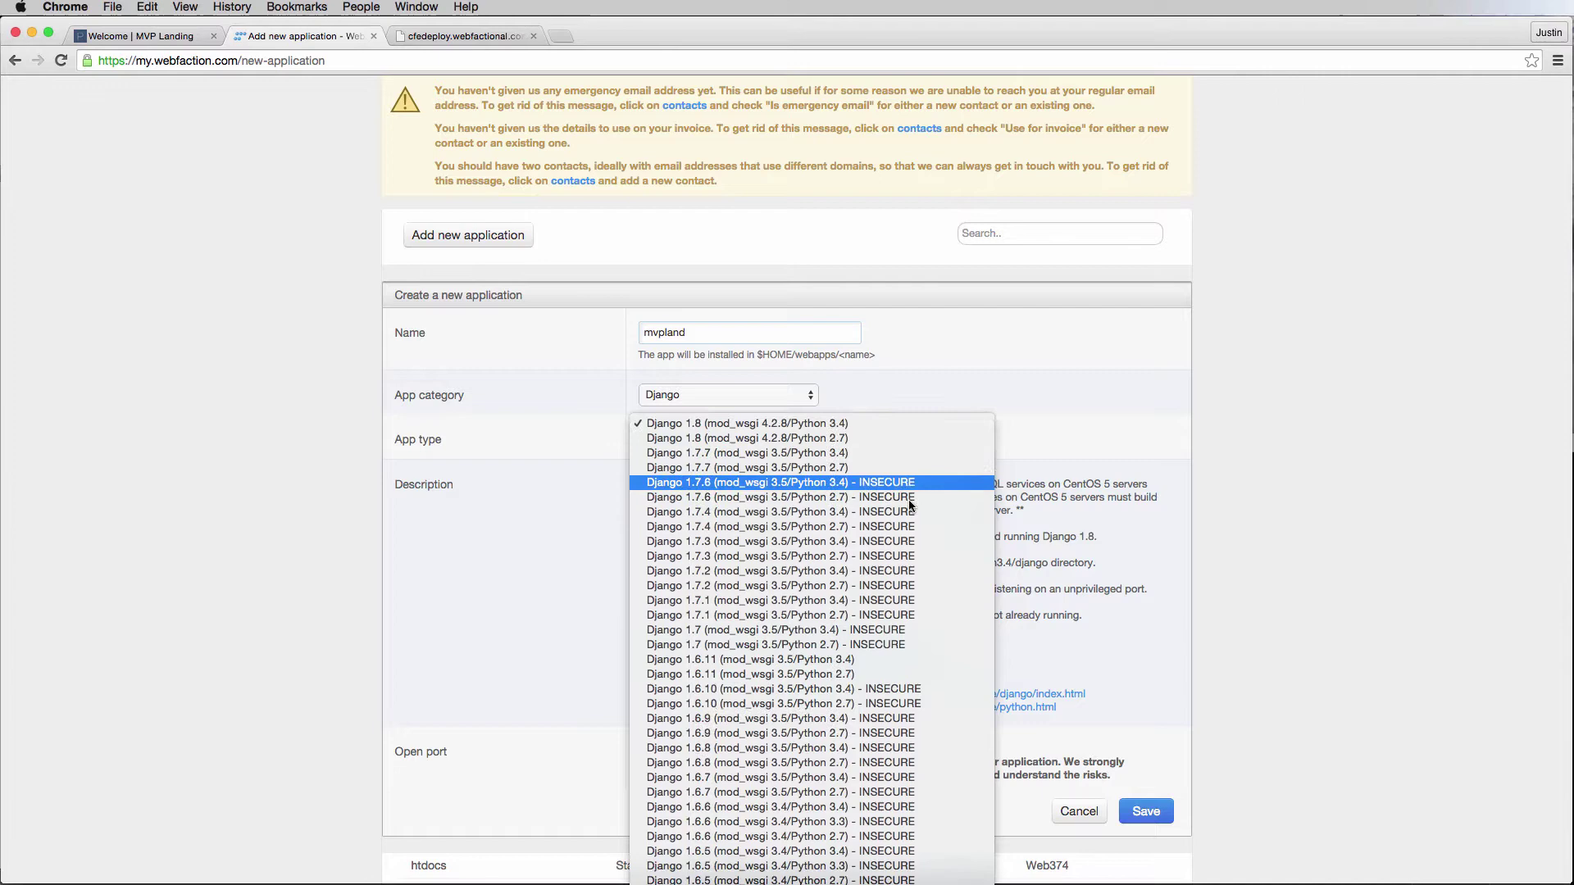
scroll(783, 524, "down", 3)
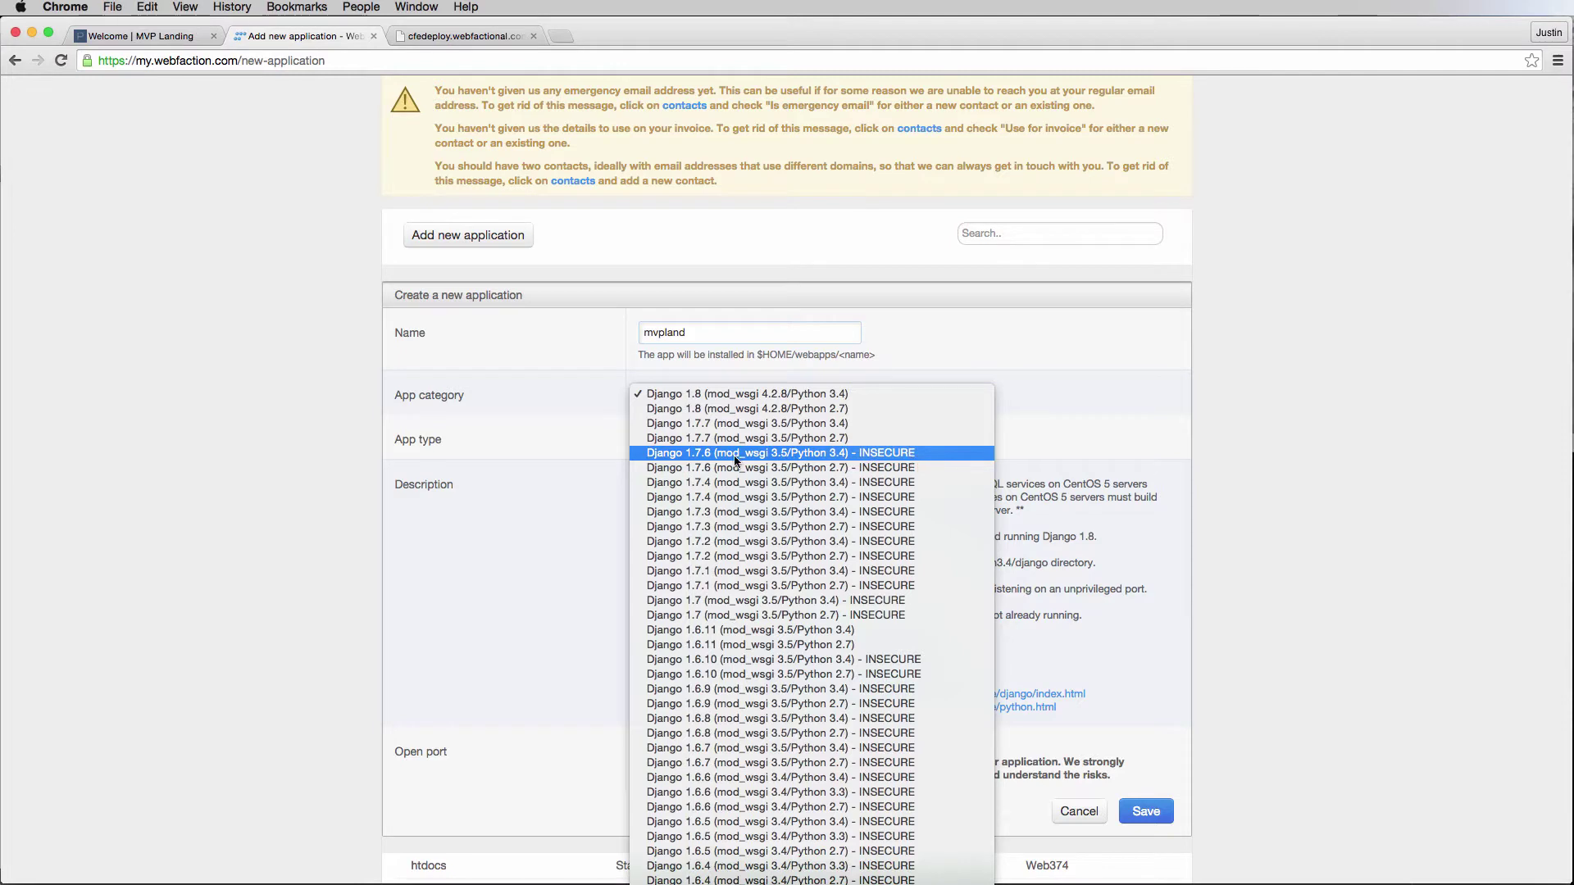
left_click(718, 409)
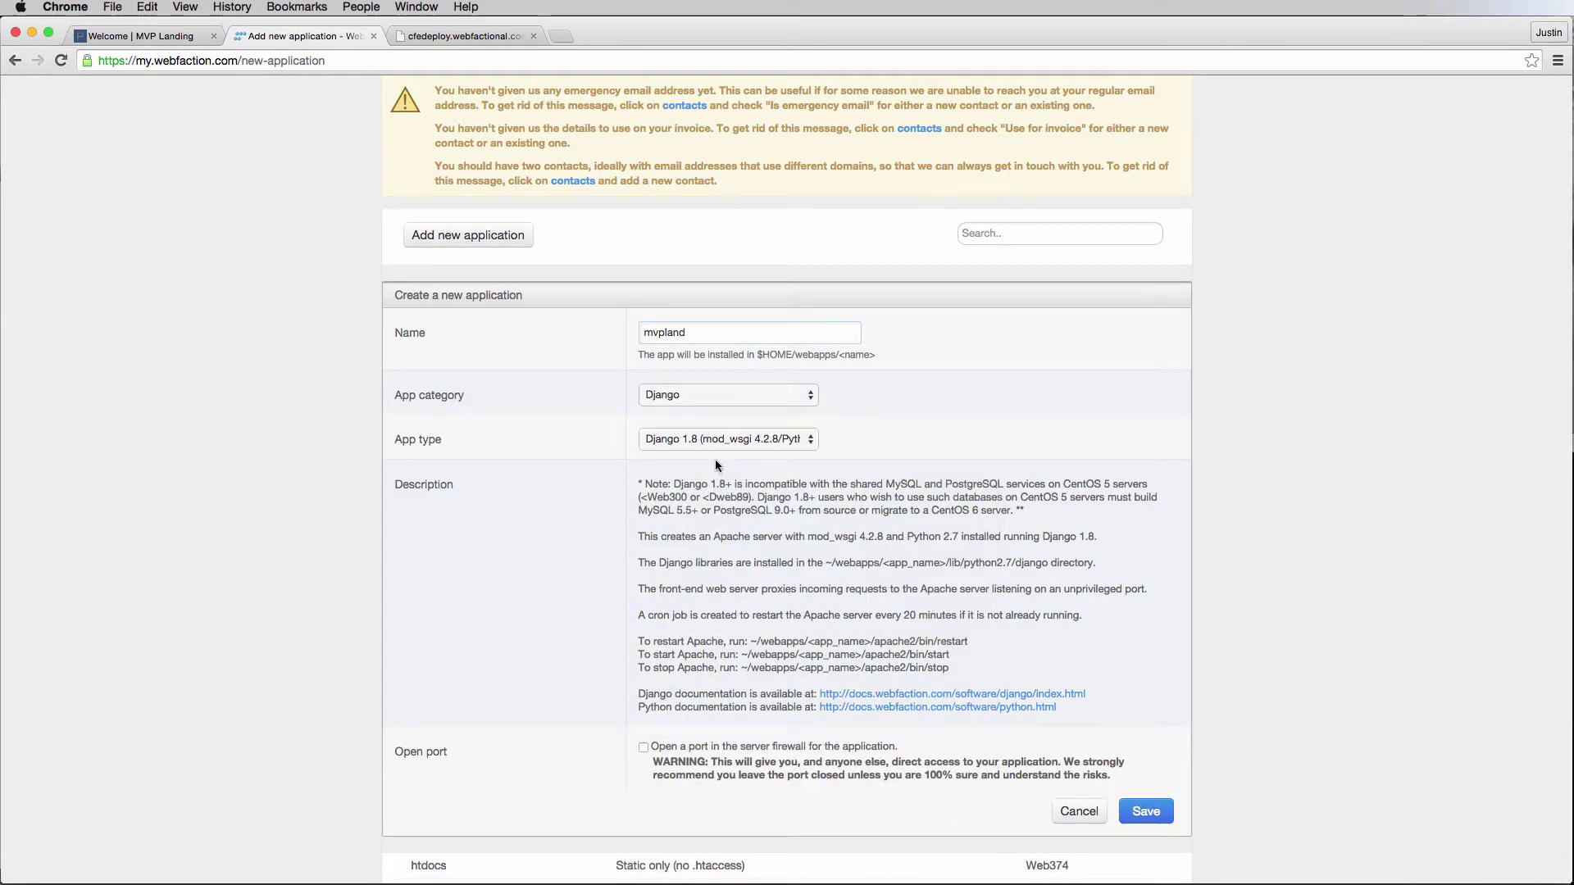
scroll(715, 459, "up", 1)
left_click(778, 444)
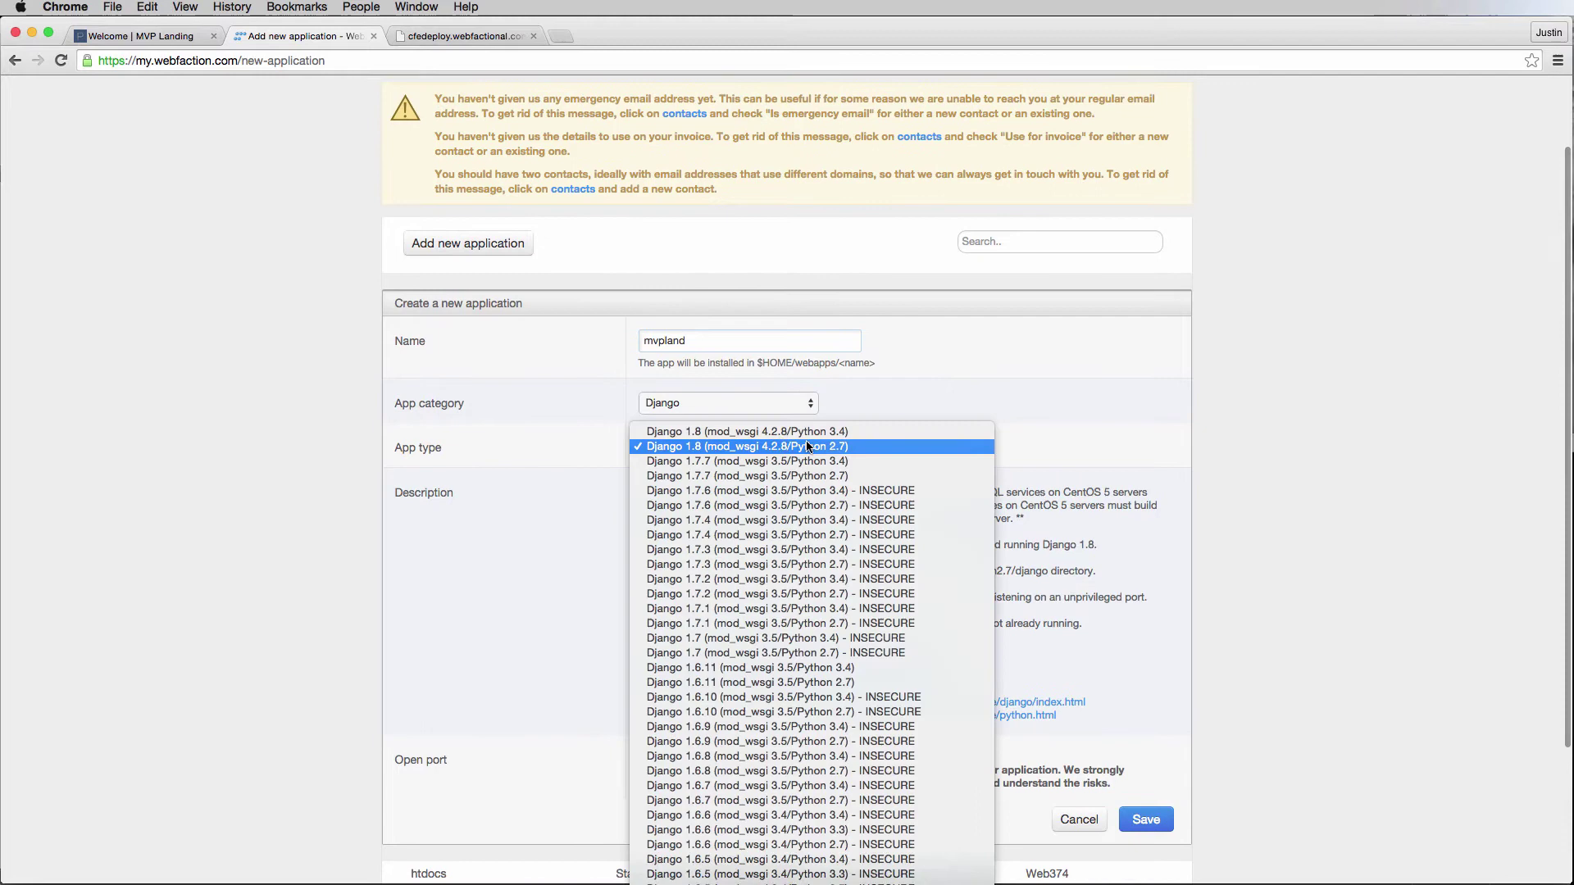
left_click(1068, 450)
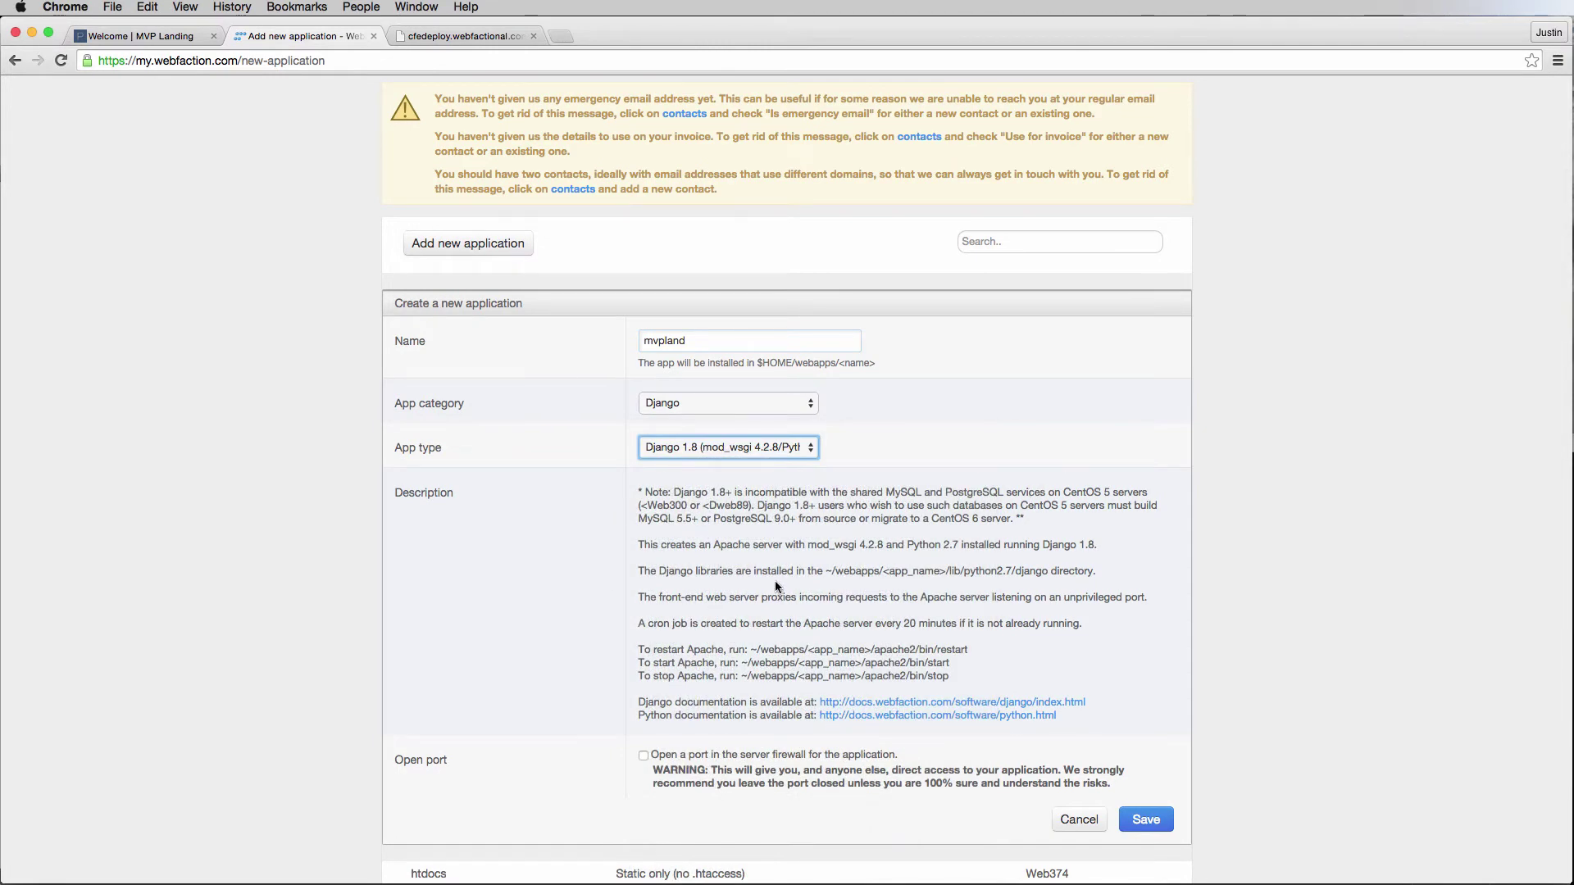
Save the mvpland application and check it in the applications list.
left_click(1144, 817)
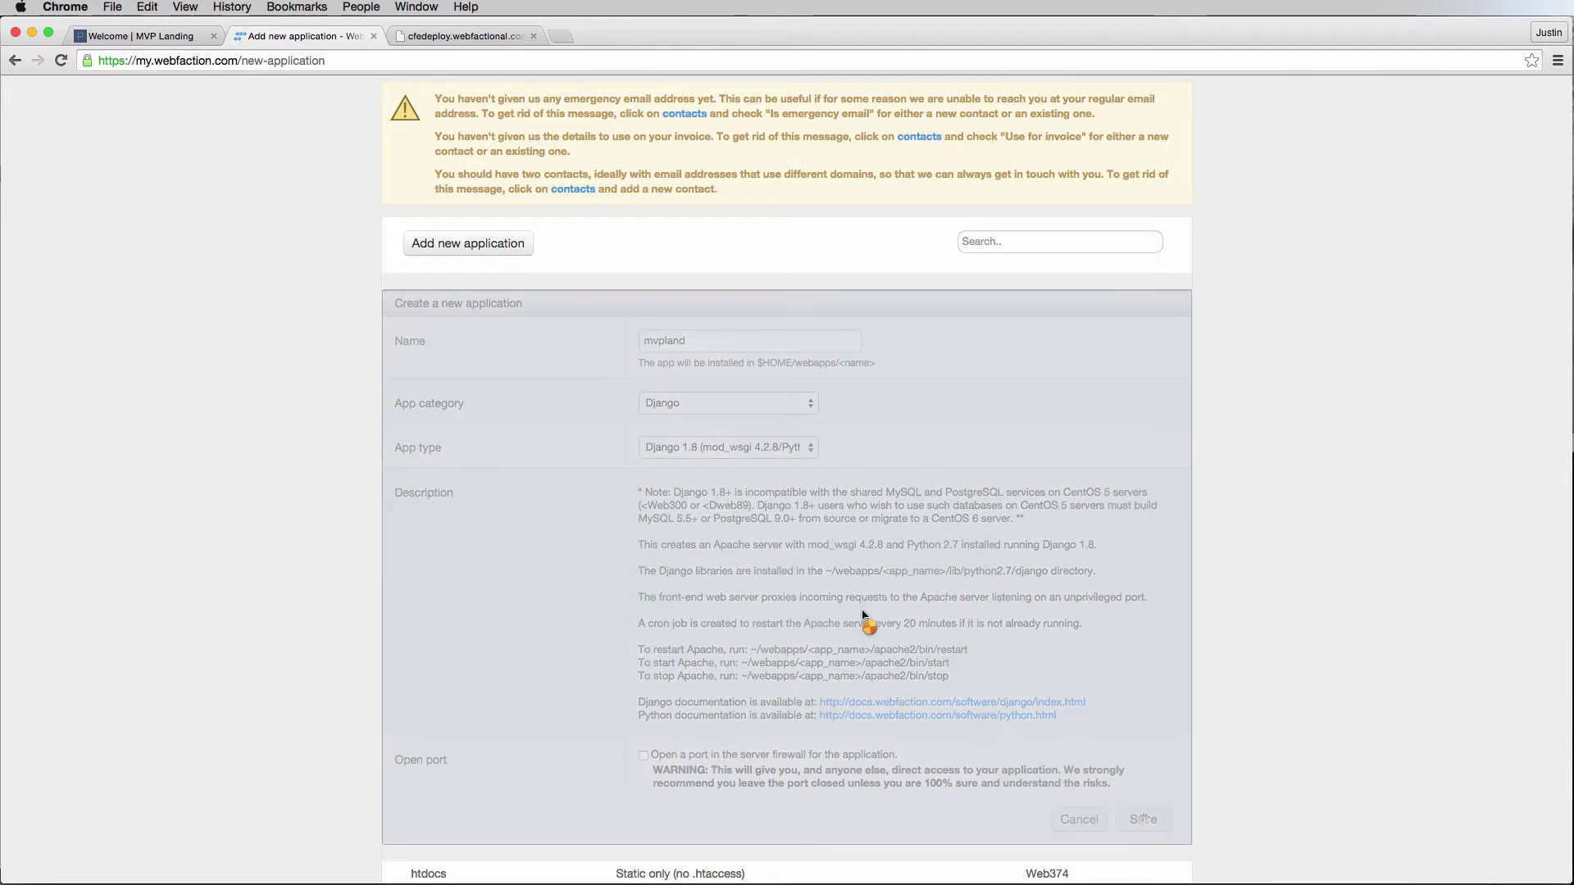
scroll(775, 515, "down", 1)
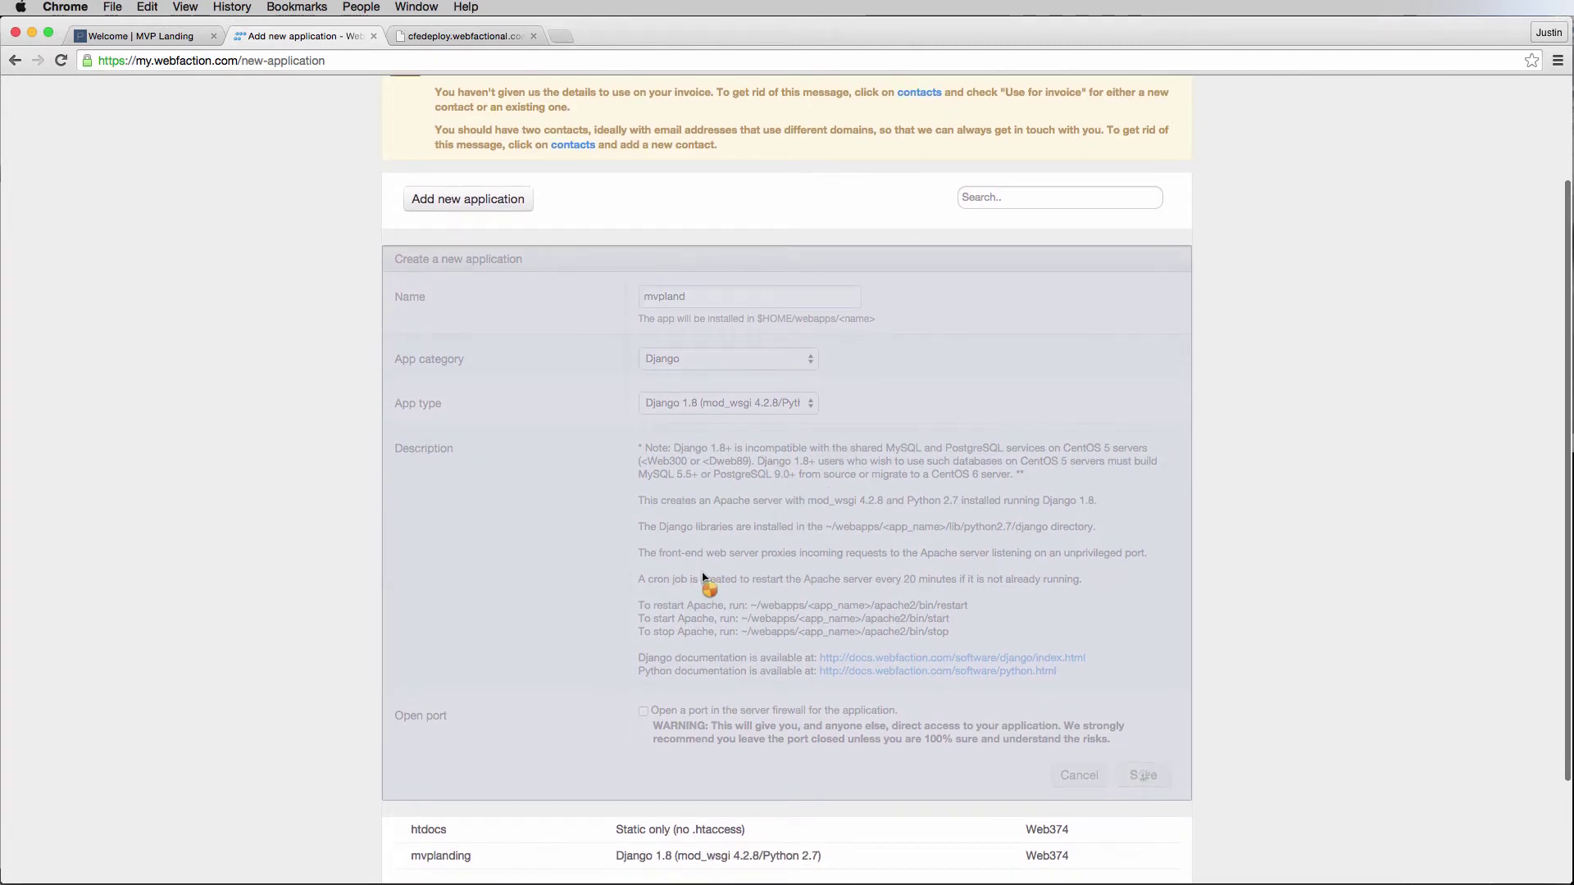
scroll(676, 557, "down", 3)
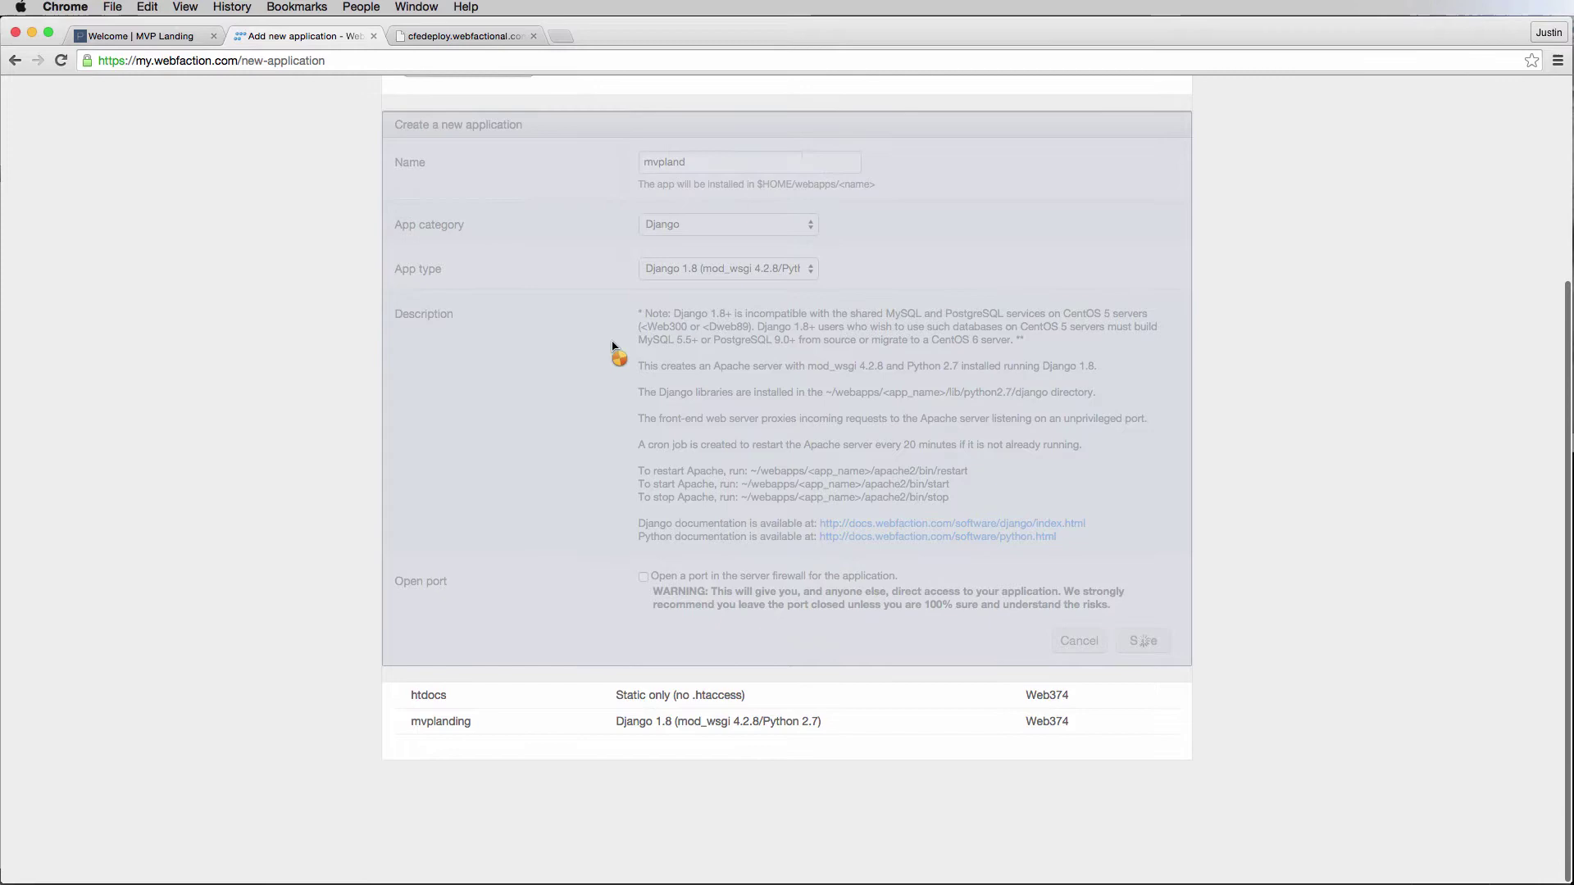
scroll(611, 349, "up", 6)
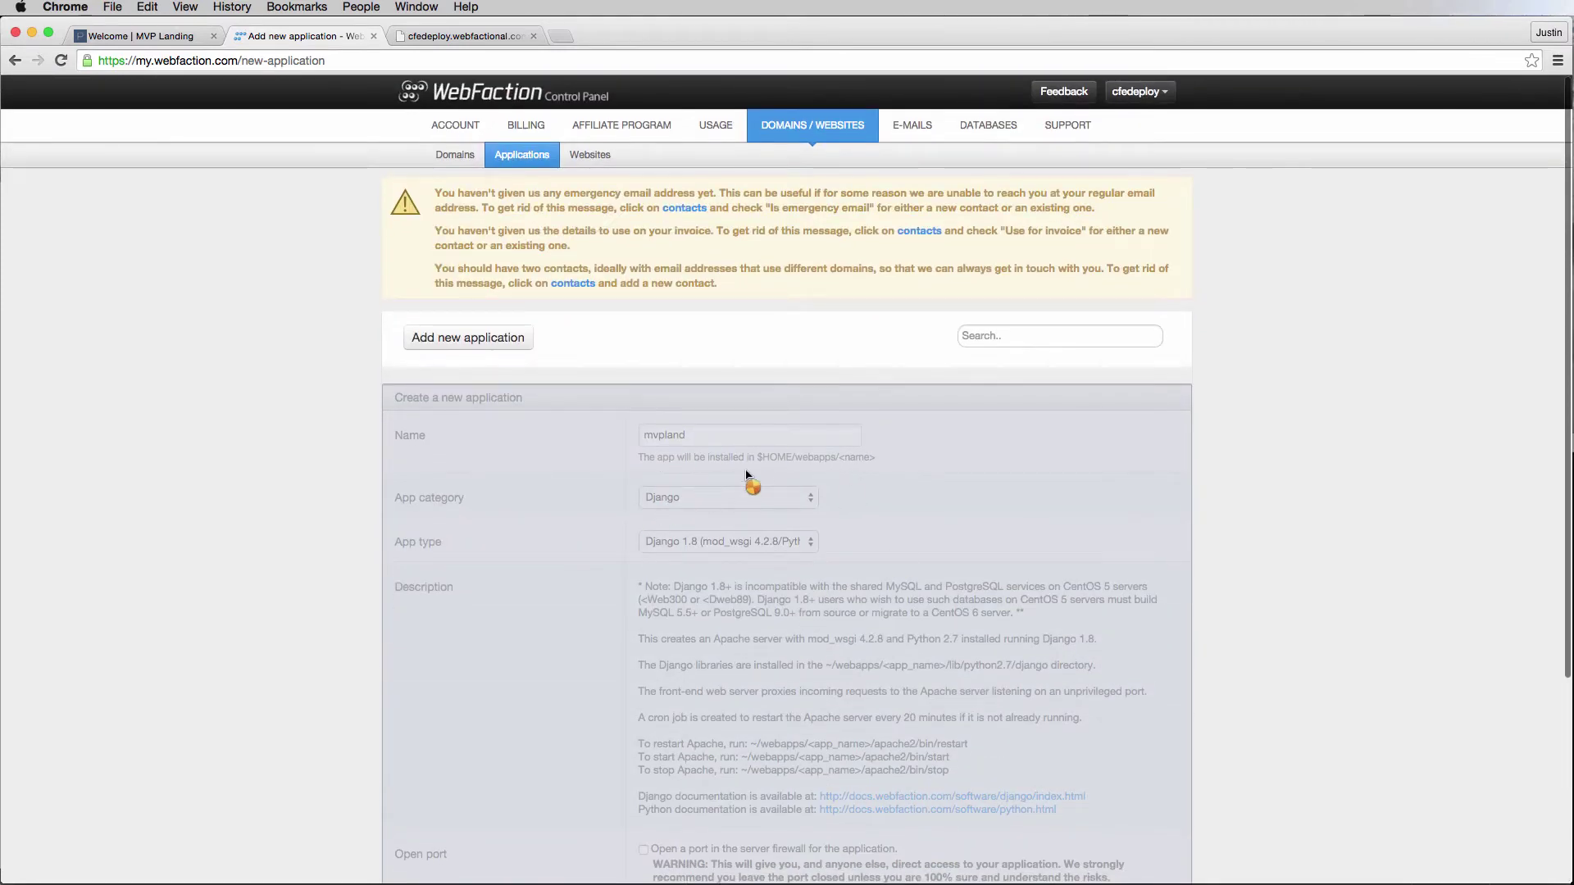
Open the Databases section in a new tab and show the still-empty databases list.
right_click(988, 125)
left_click(1016, 134)
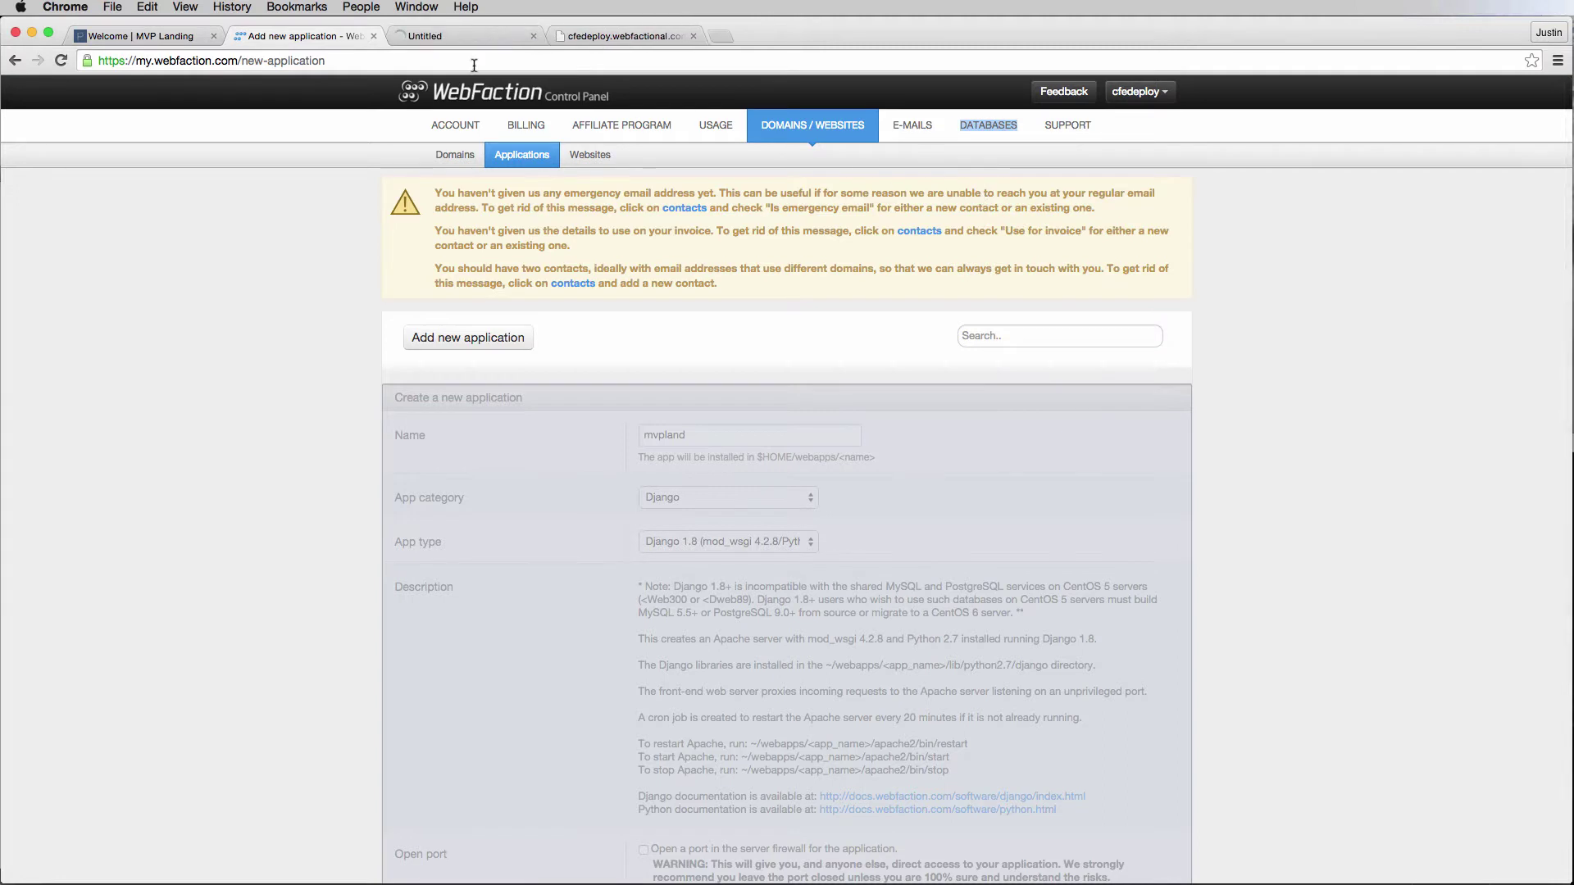
left_click(459, 36)
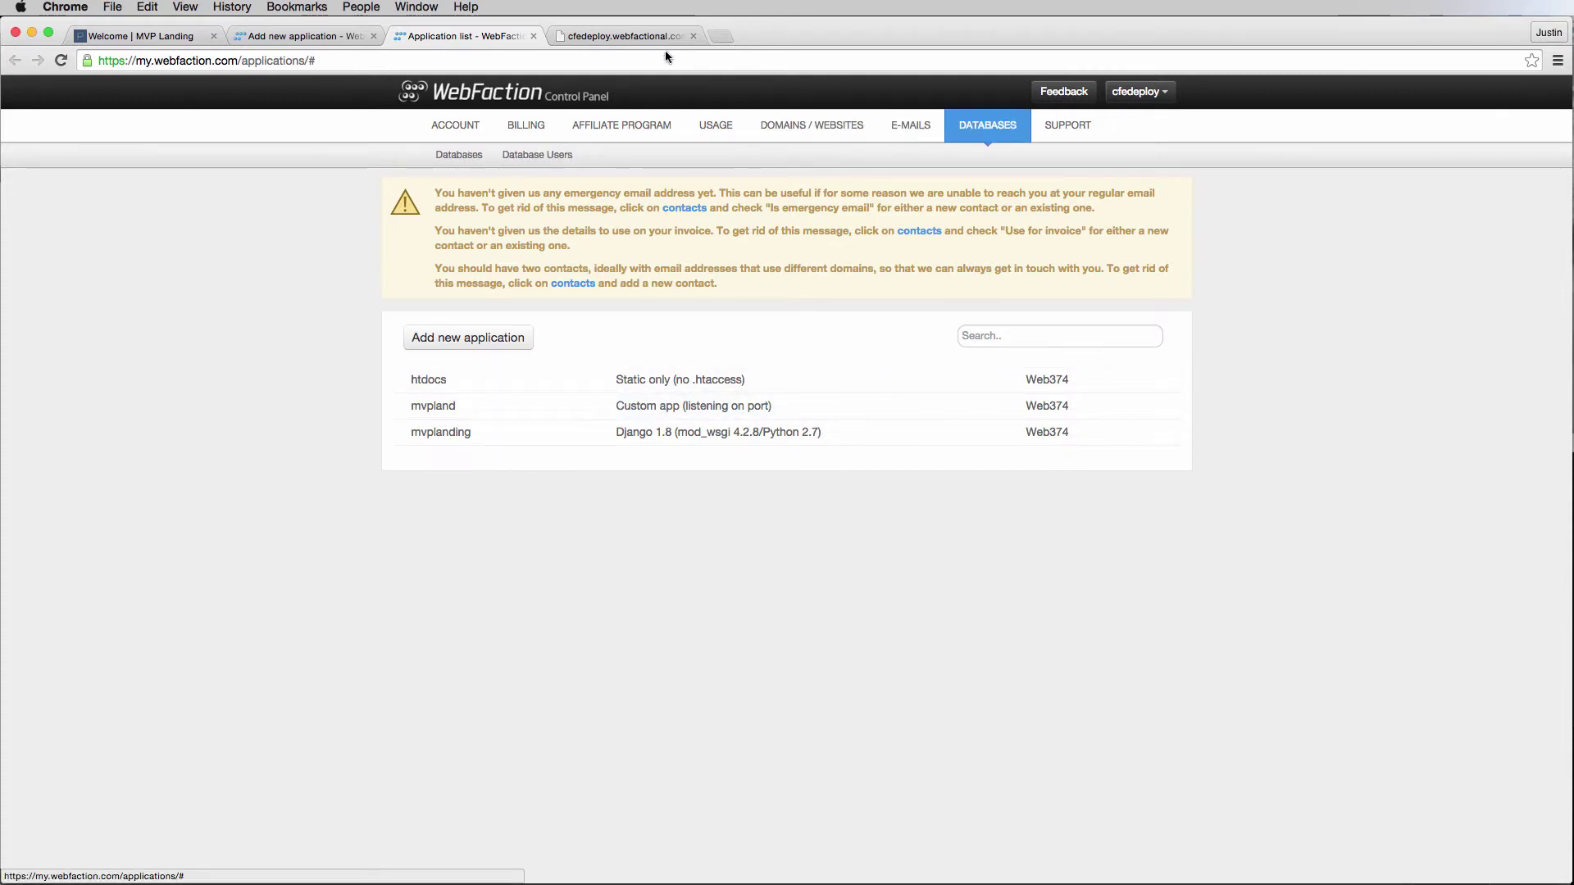
left_click(637, 41)
left_click(481, 41)
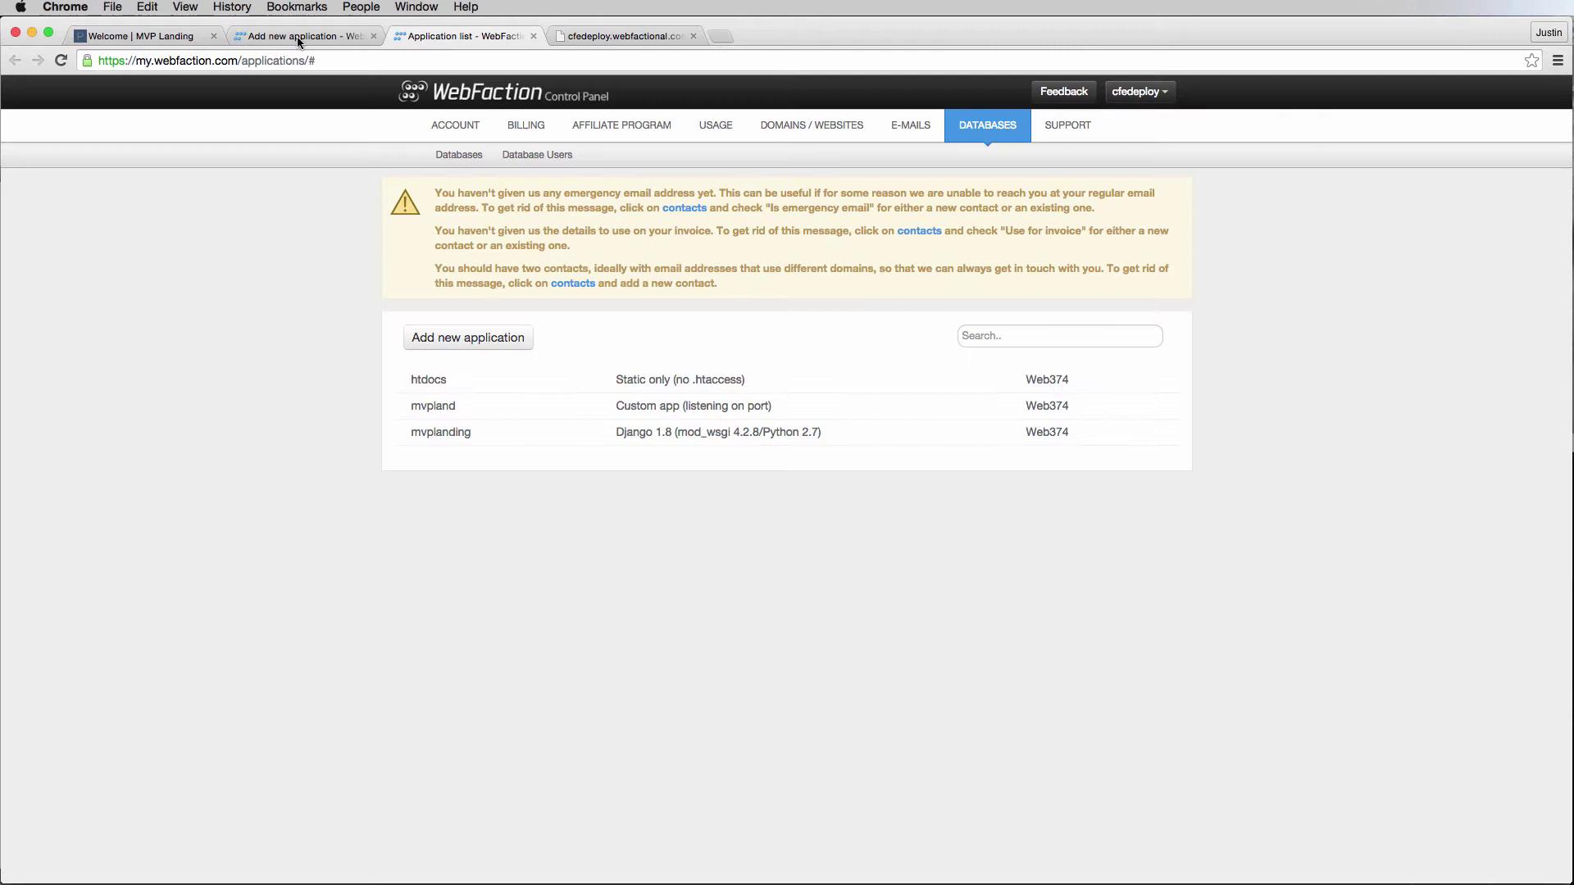
key("ctrl+shift+Tab")
left_click(448, 37)
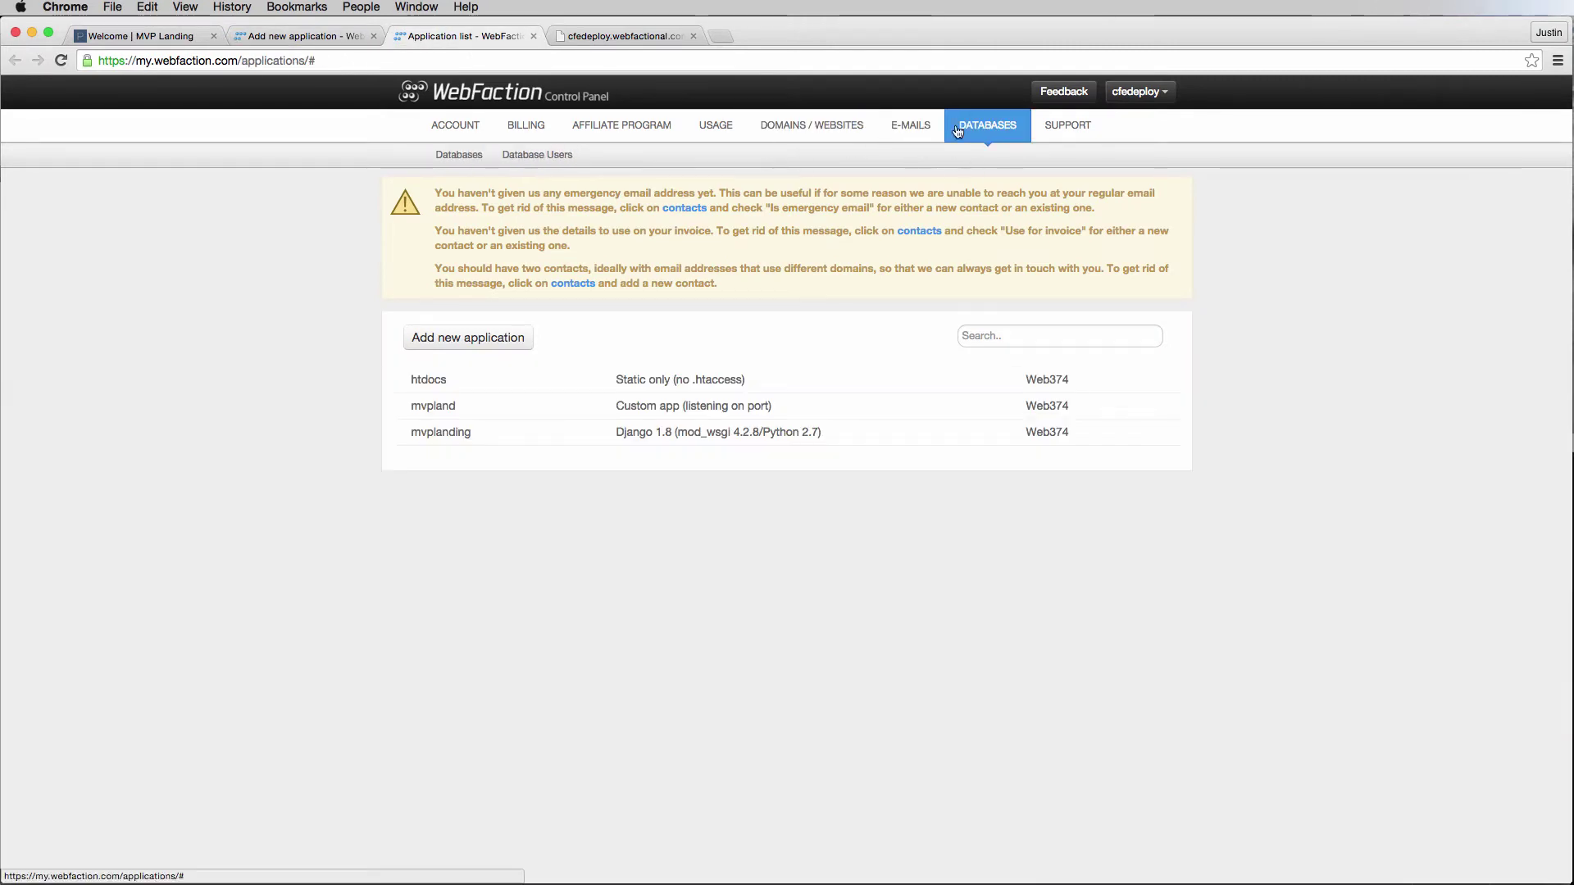
left_click(461, 157)
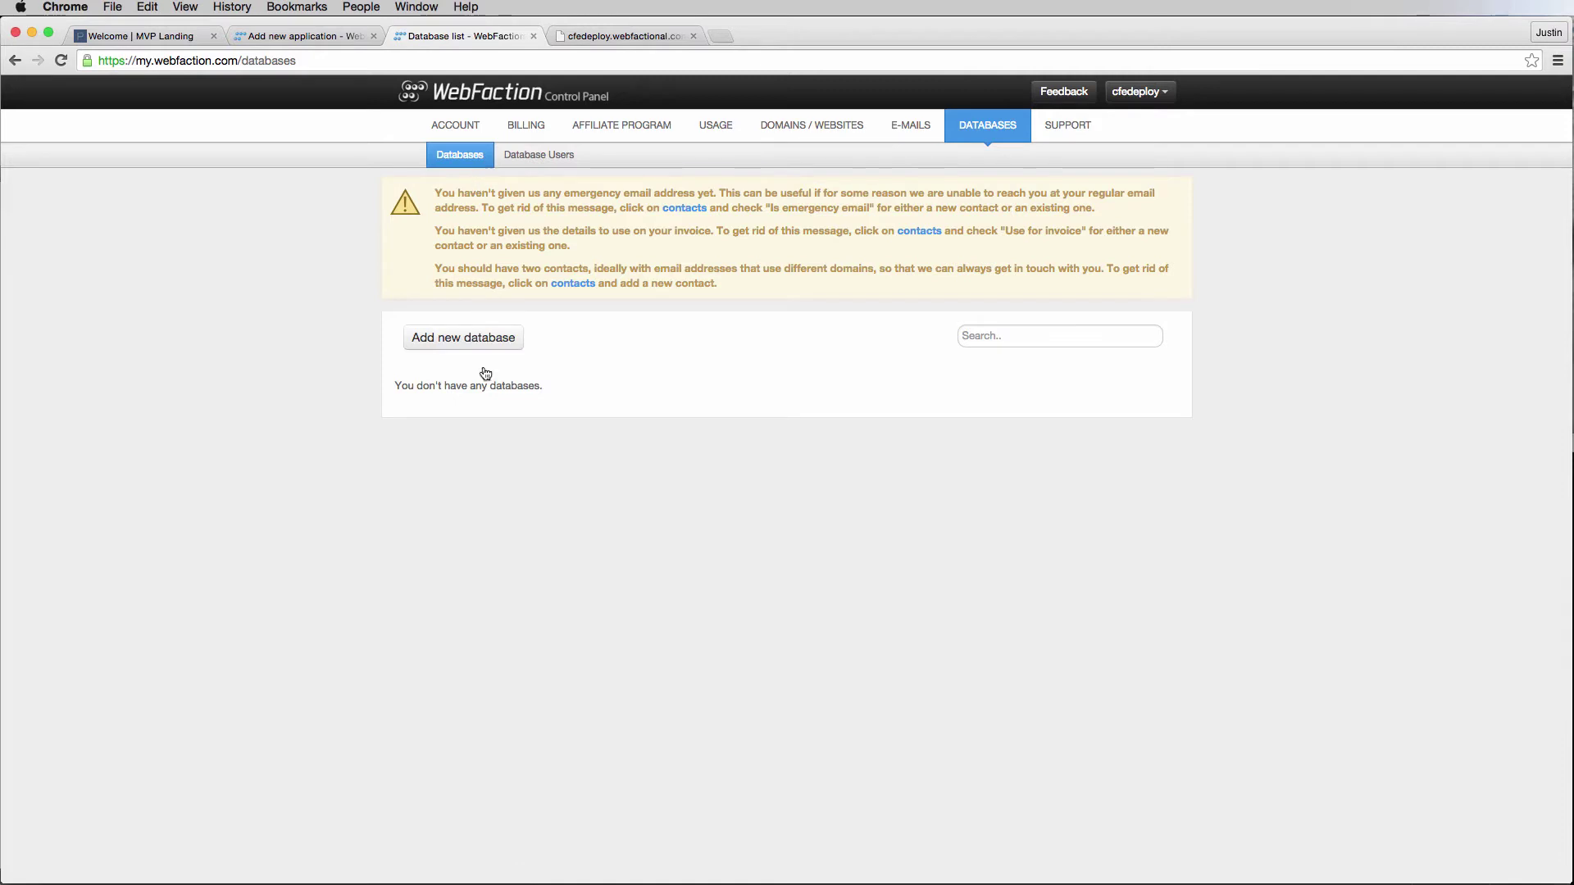
Begin a PostgreSQL database named mvpland, keeping 'Create a new postgresql user' as owner.
left_click(474, 346)
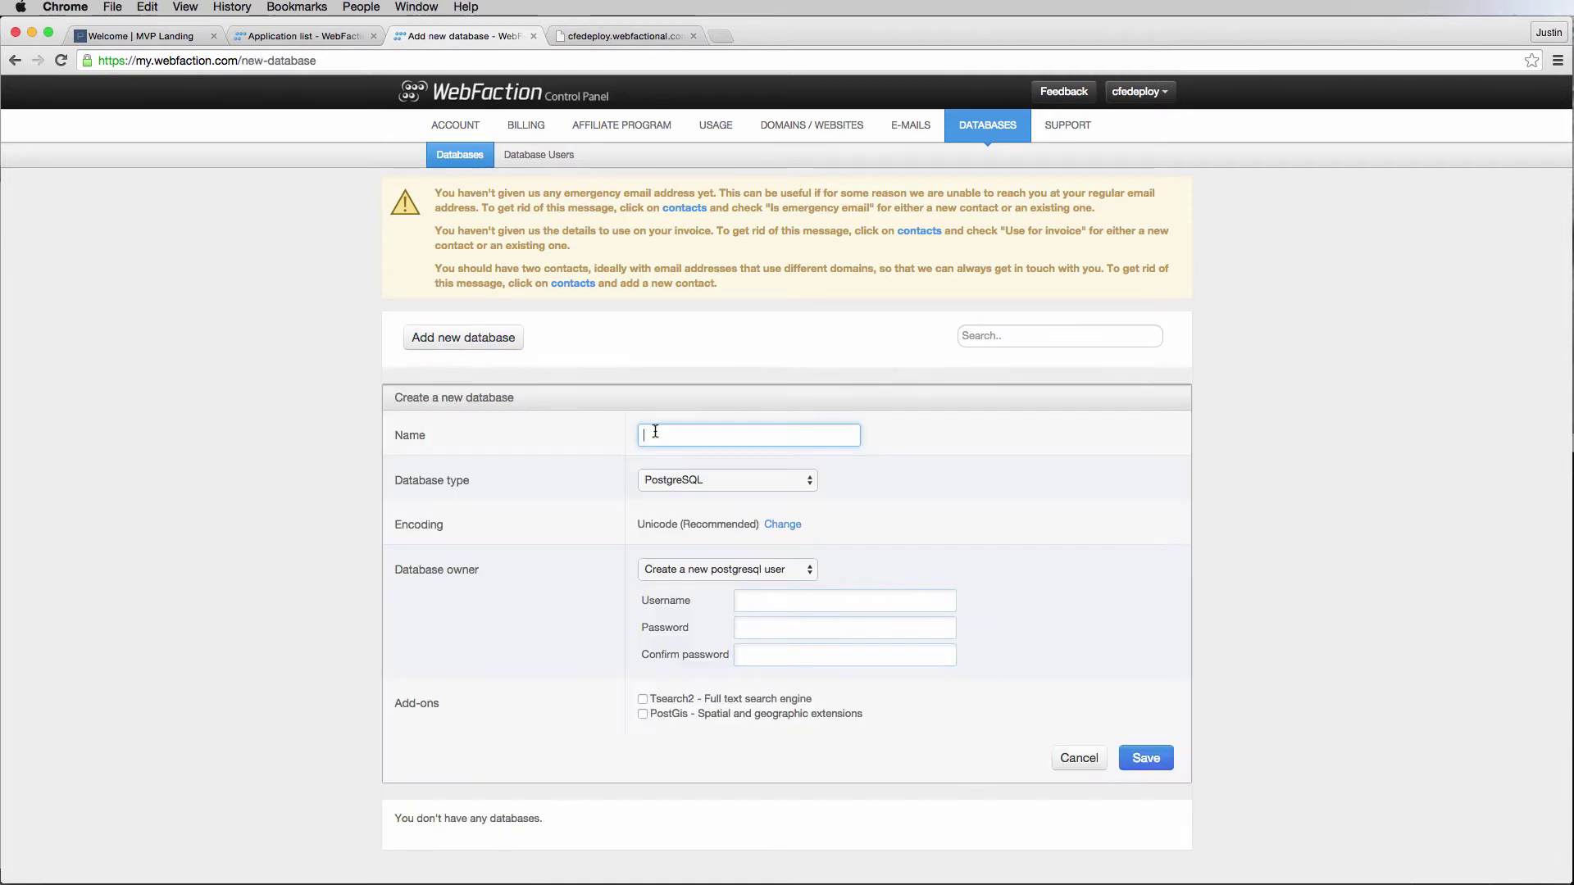
left_click(655, 432)
type("mvpland")
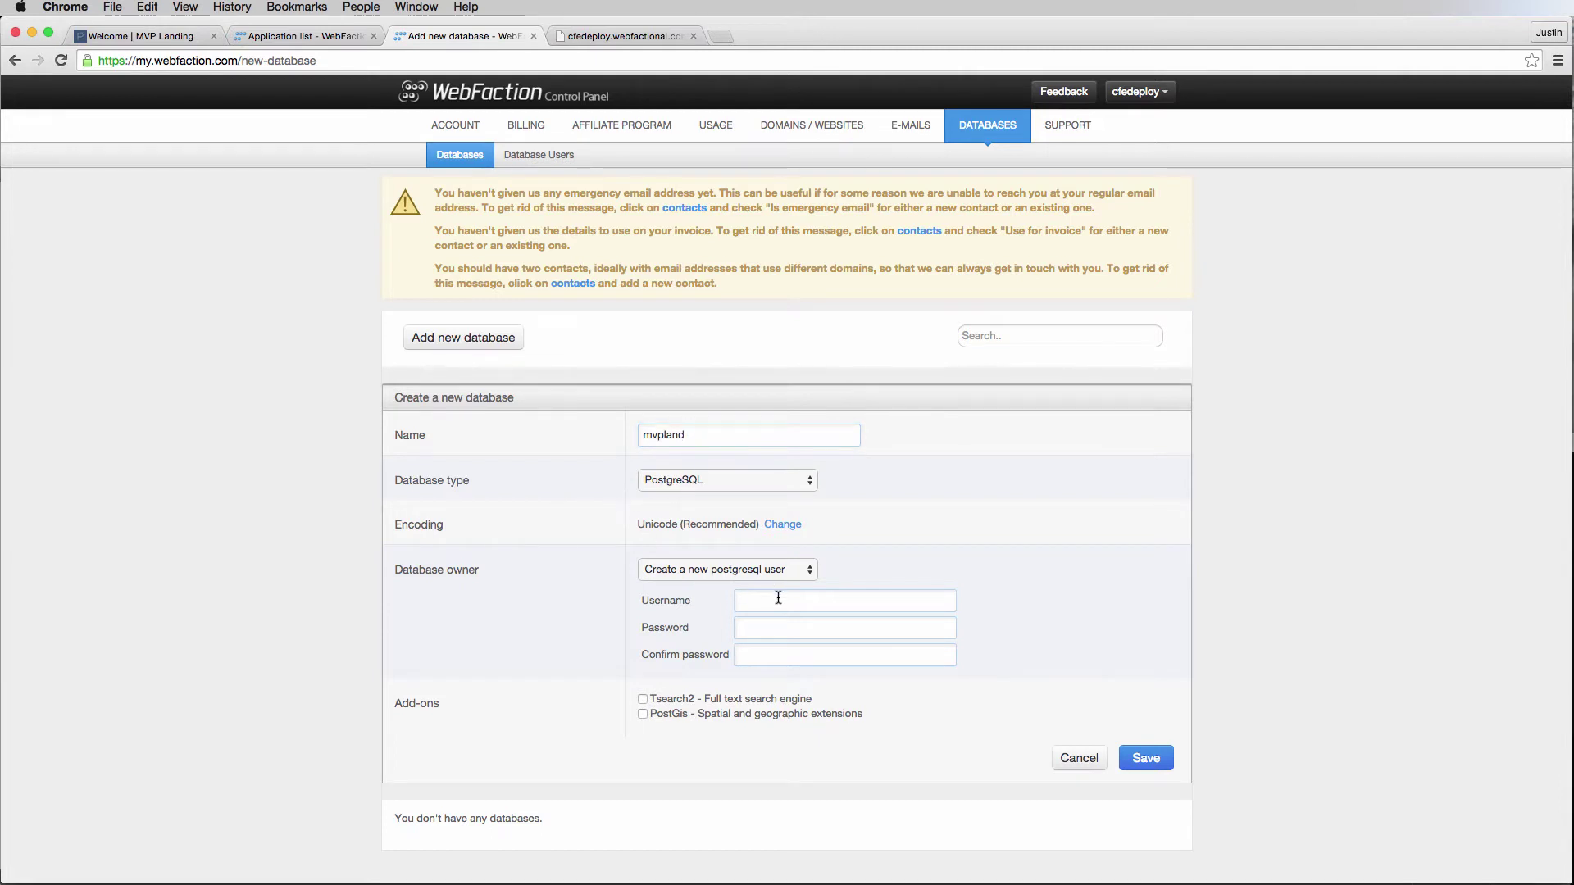
left_click(736, 599)
left_click(731, 569)
left_click(799, 569)
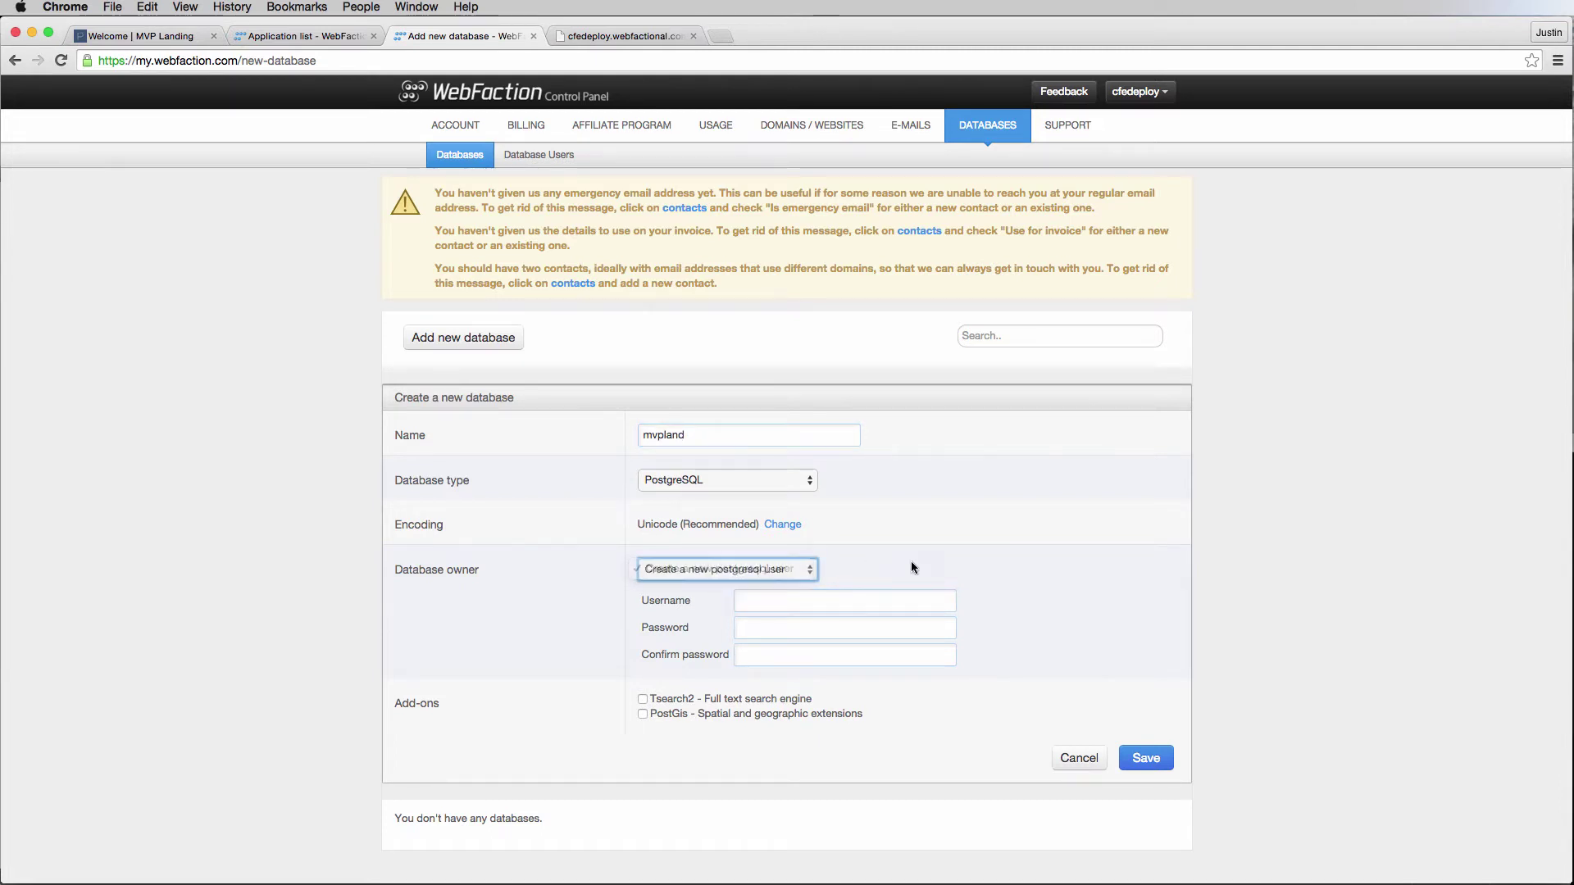
left_click(870, 600)
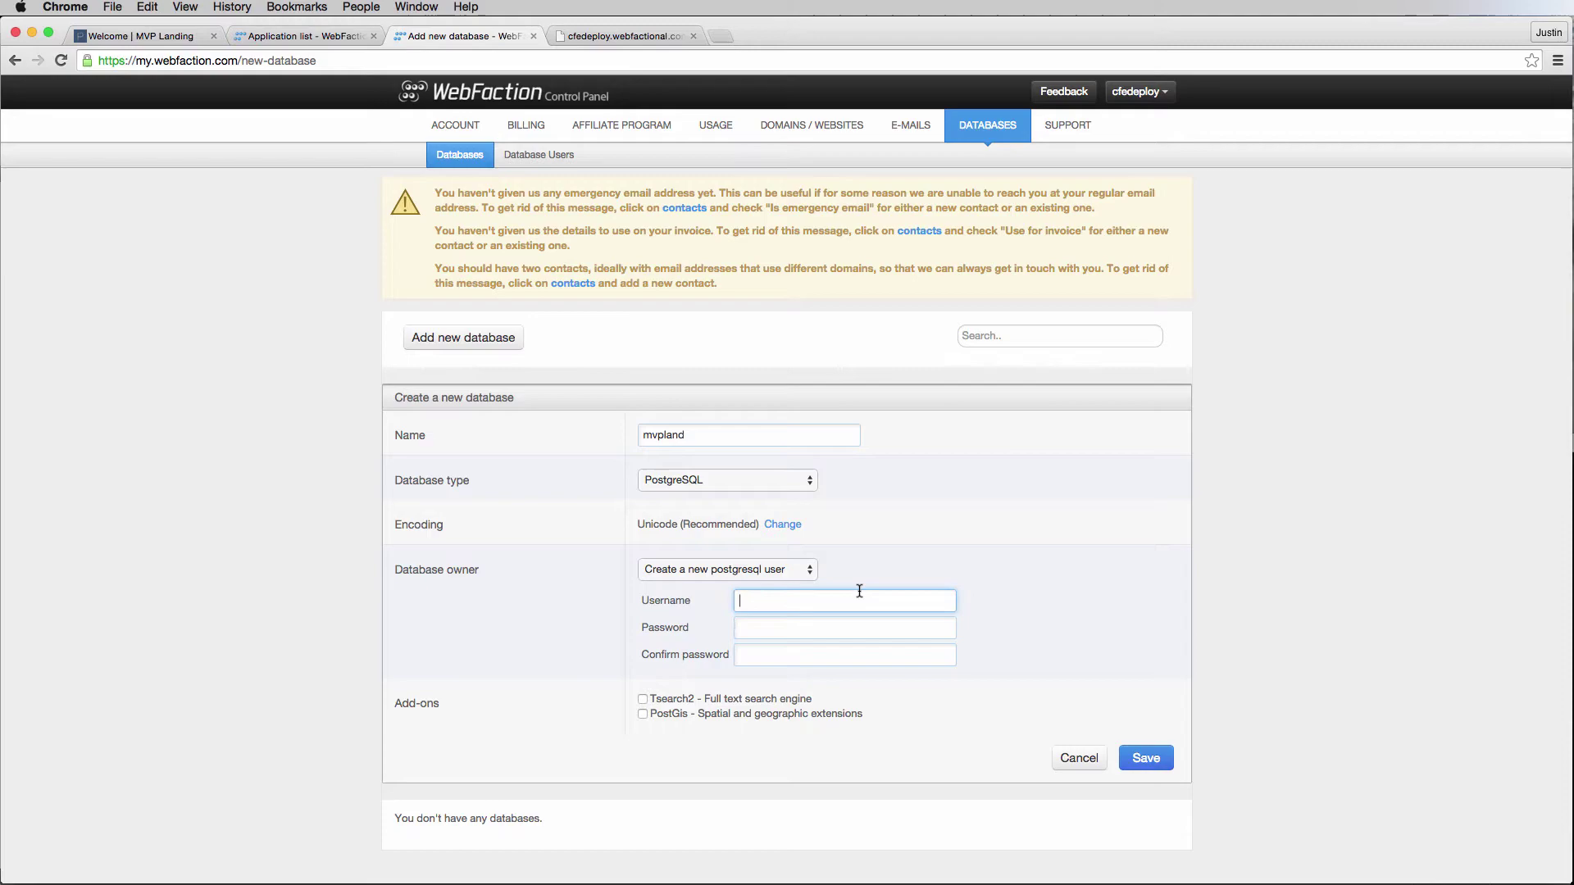
key("super+Tab")
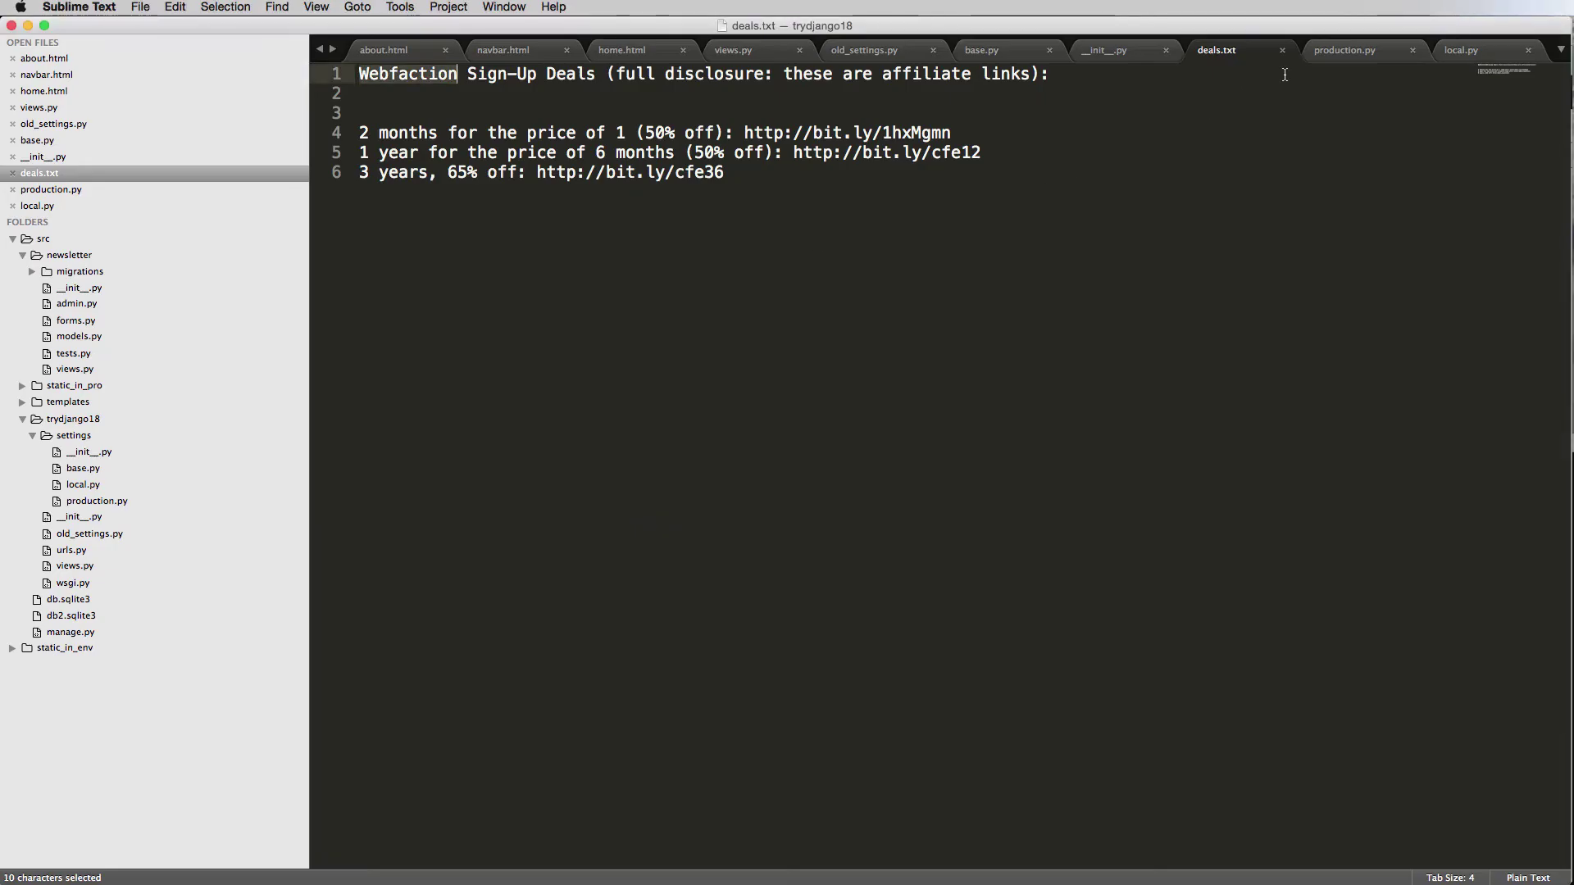
In the empty production.py, add a '#postsql' comment a couple of lines down.
left_click(1316, 52)
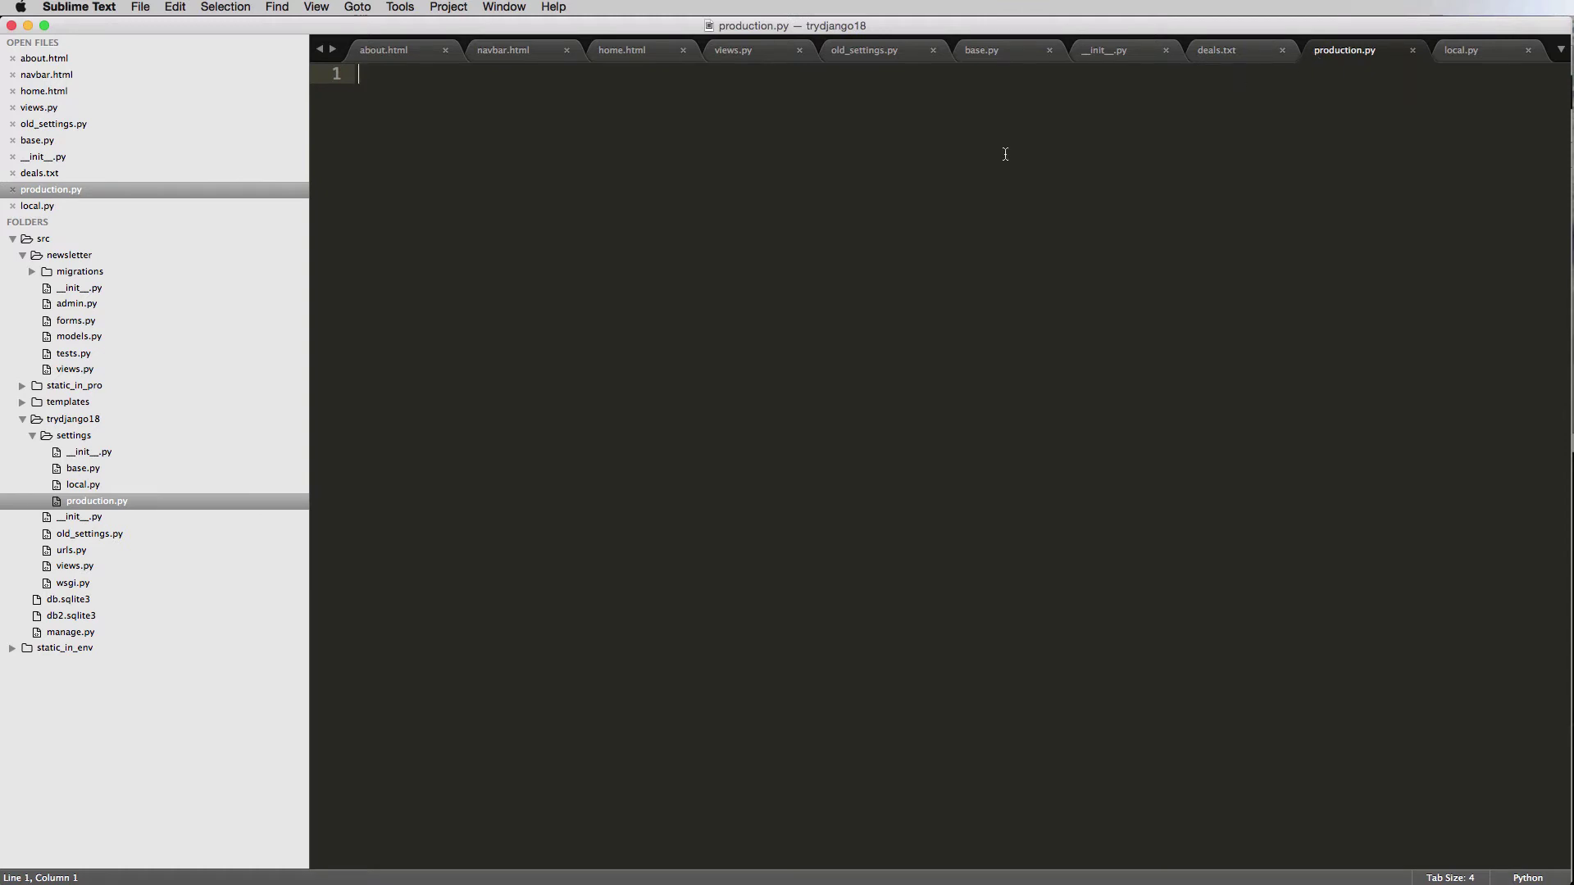
key("Return")
key("Return")
type("#")
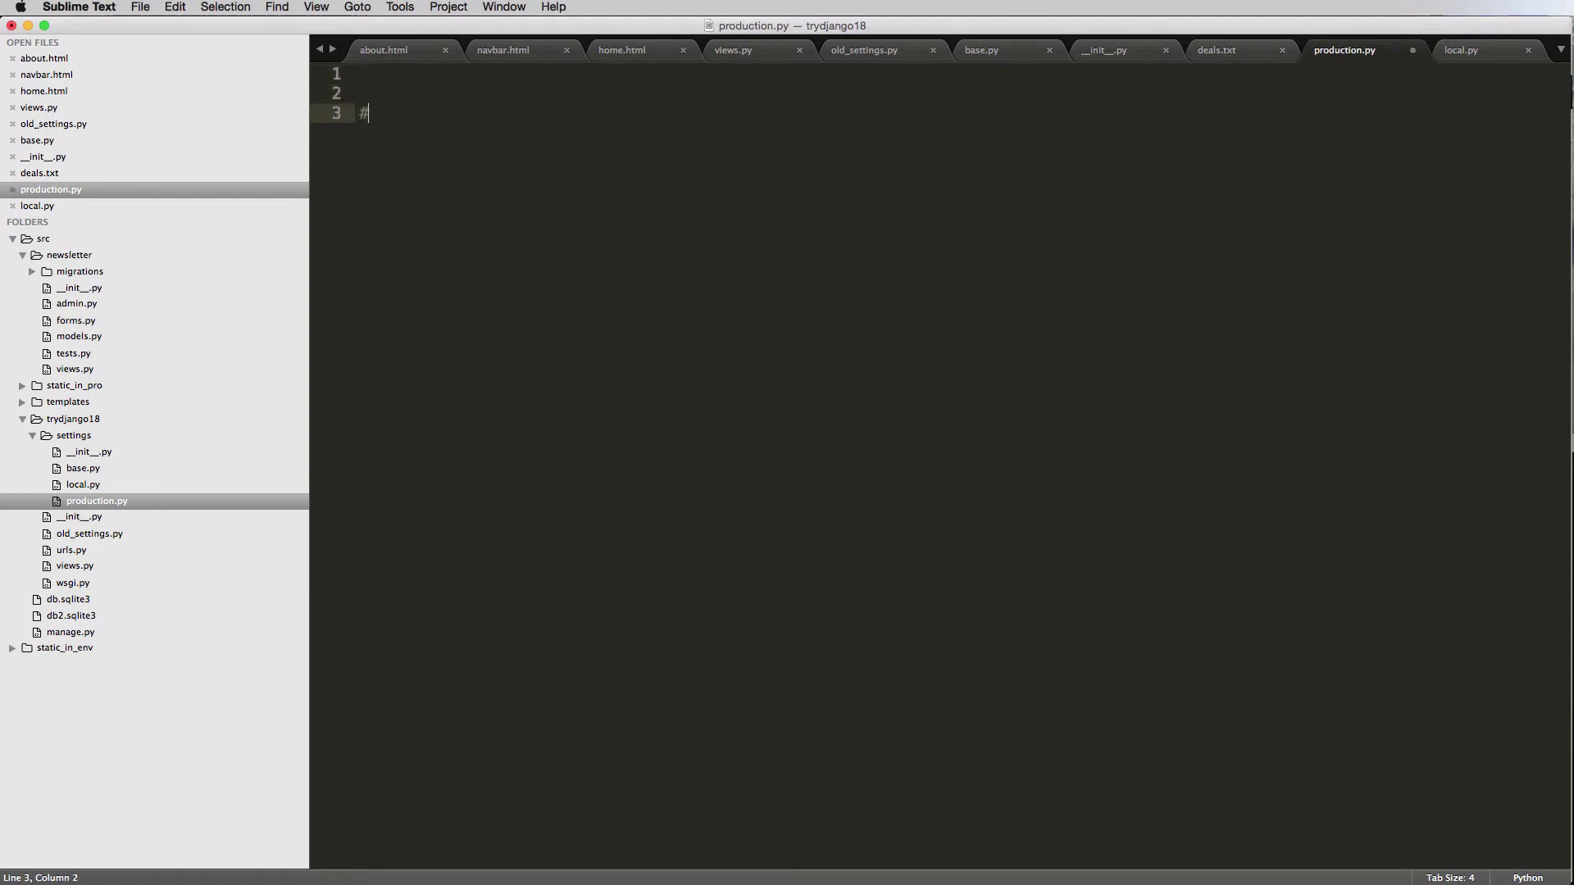
type("postsql")
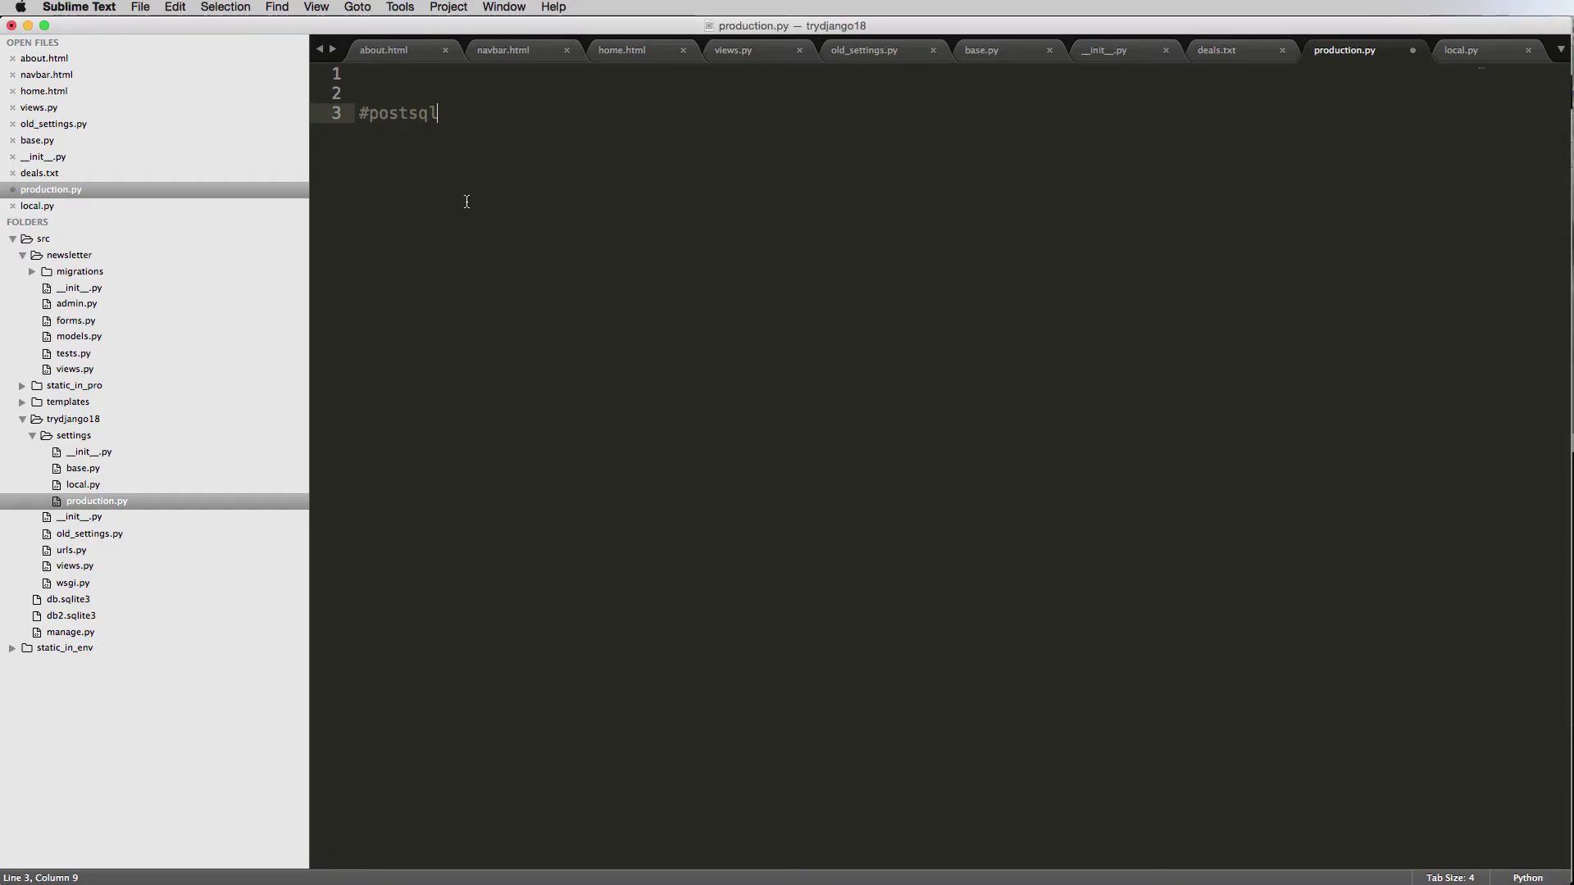
Correct the misspelled comment in production.py to '#postgresql'.
left_click(412, 120)
type("gre")
key("super+Tab")
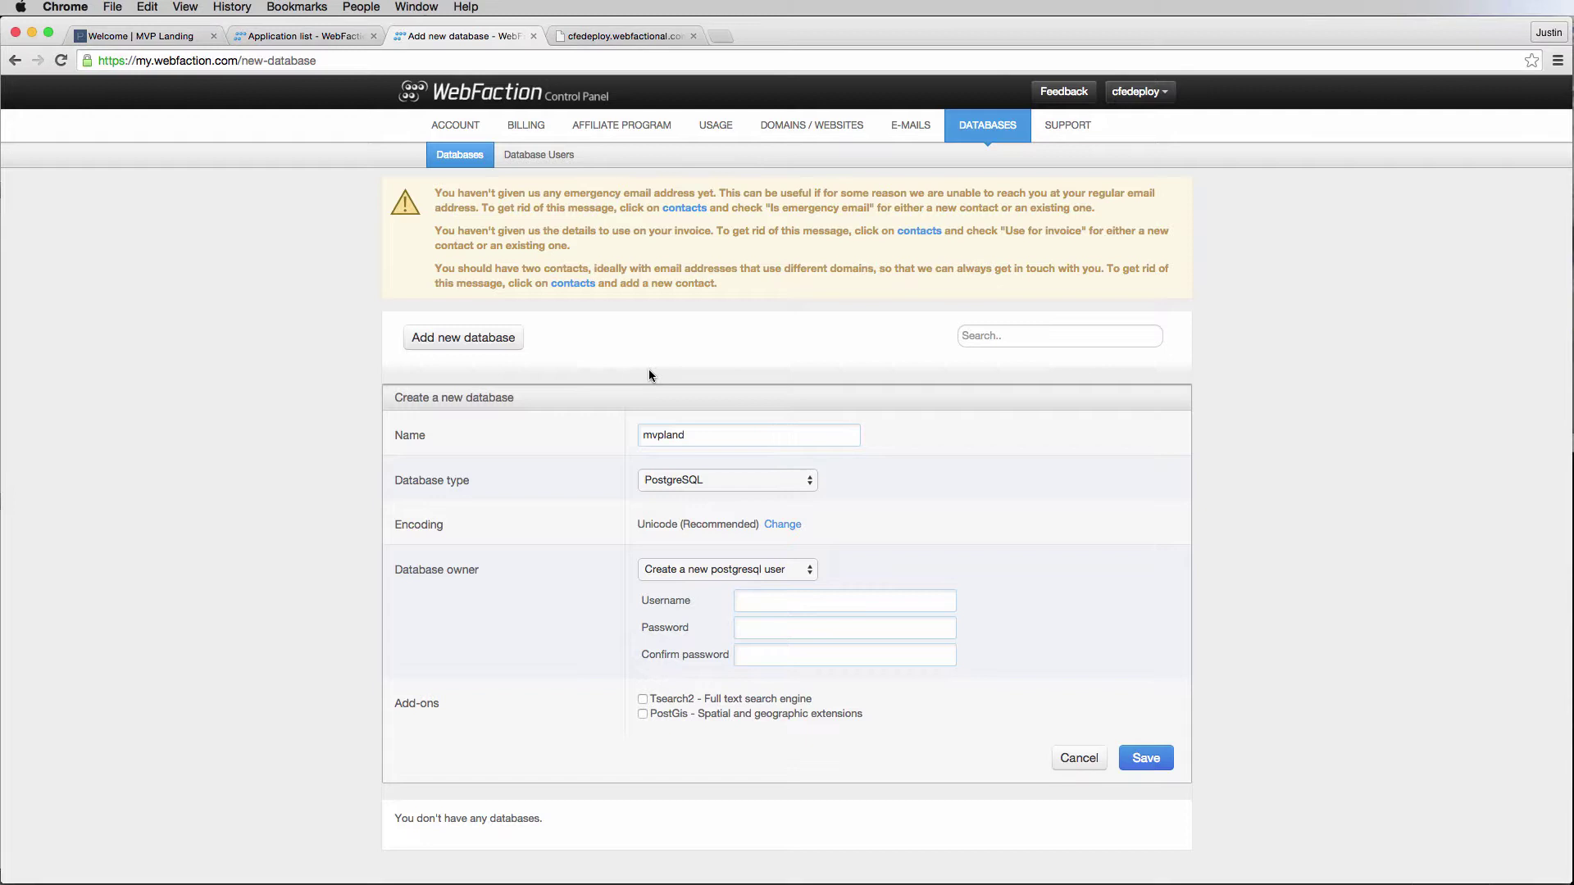
Enter the new owner's username, password and password confirmation, then save the mvpland database.
left_click(794, 599)
left_click(728, 604)
left_click(763, 601)
type("cfe")
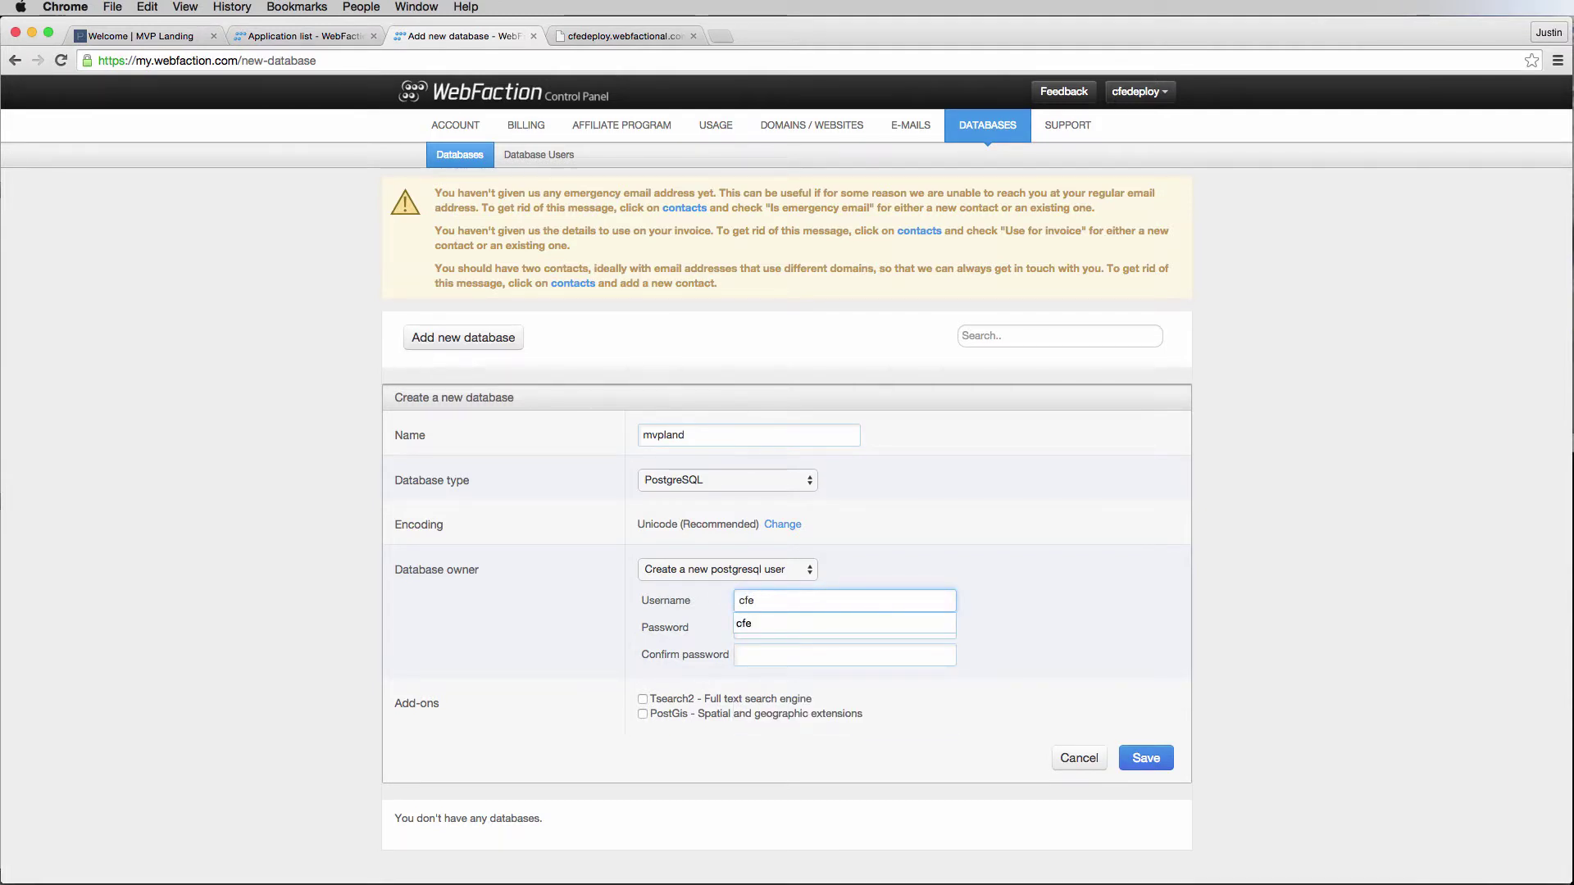
type("deploy")
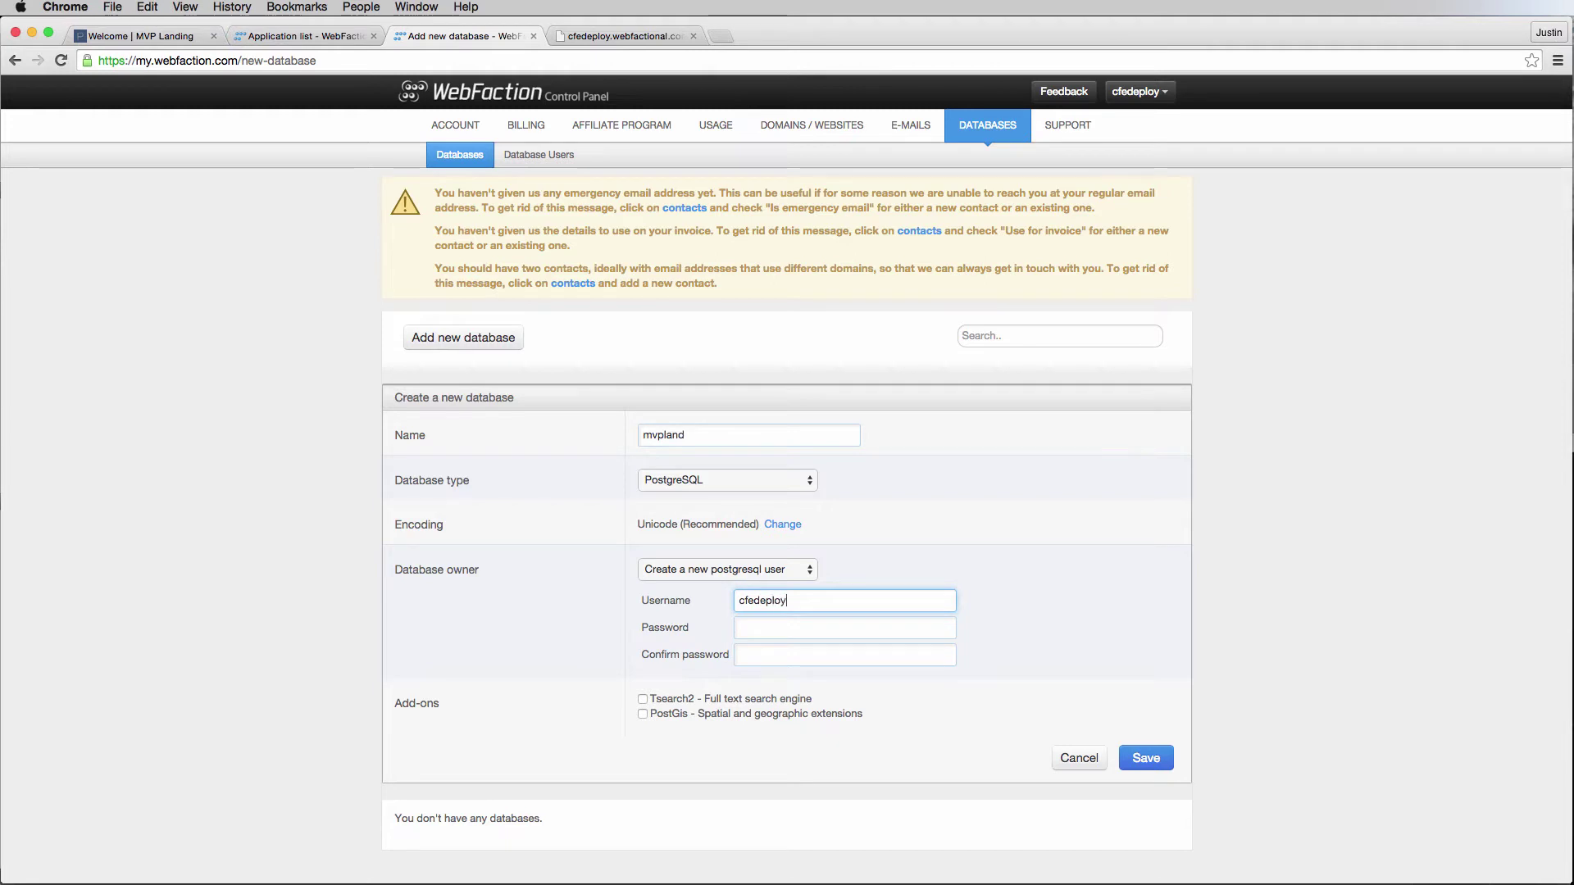
left_click(845, 628)
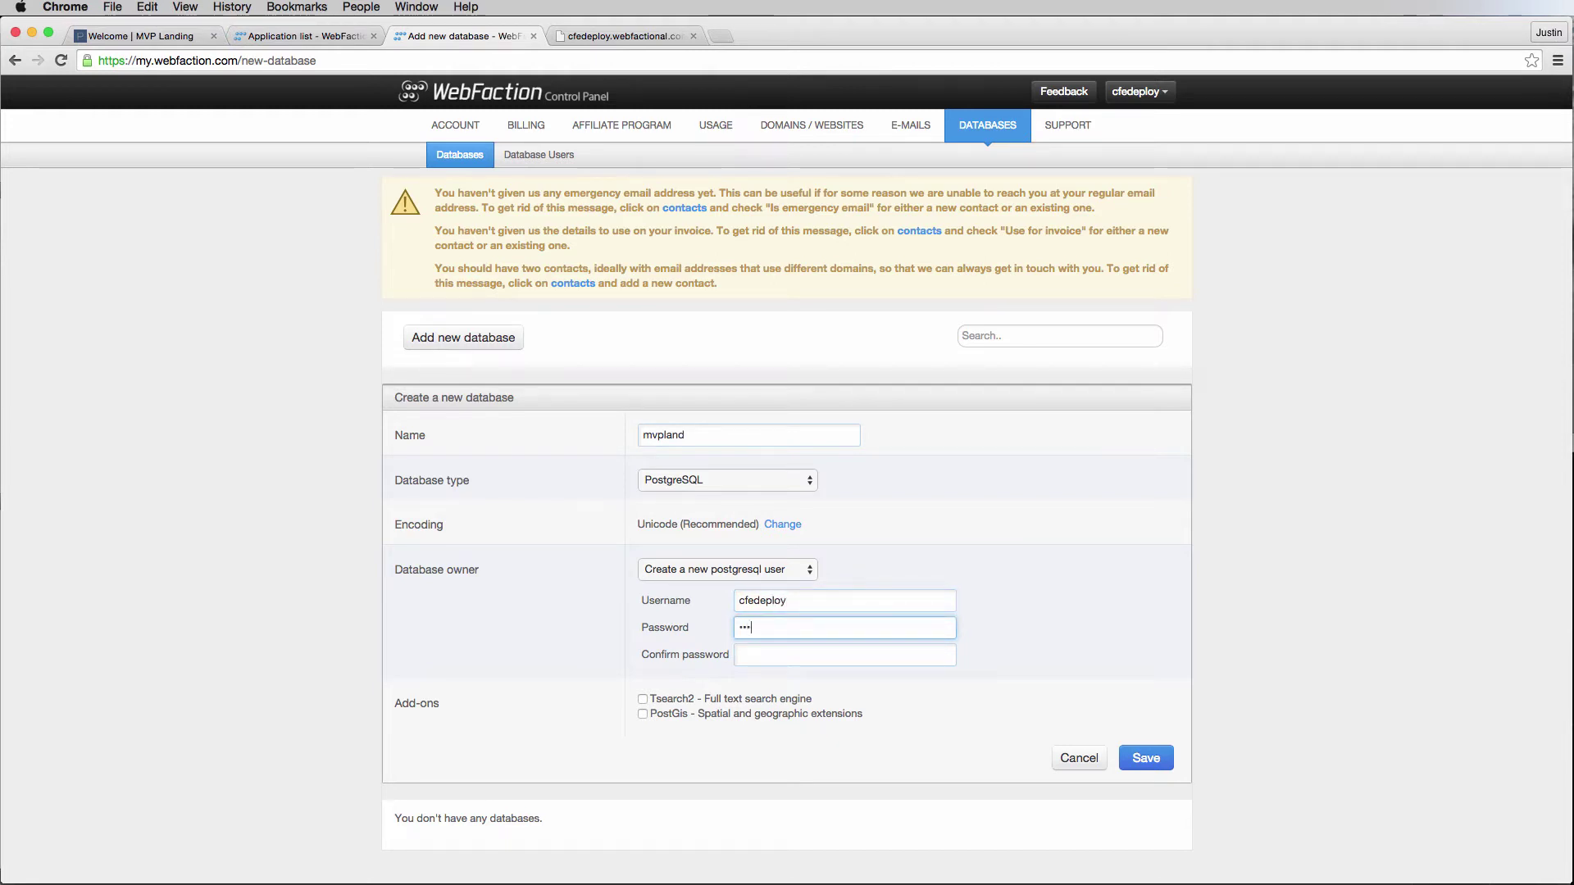
type("•••••••••")
left_click(845, 654)
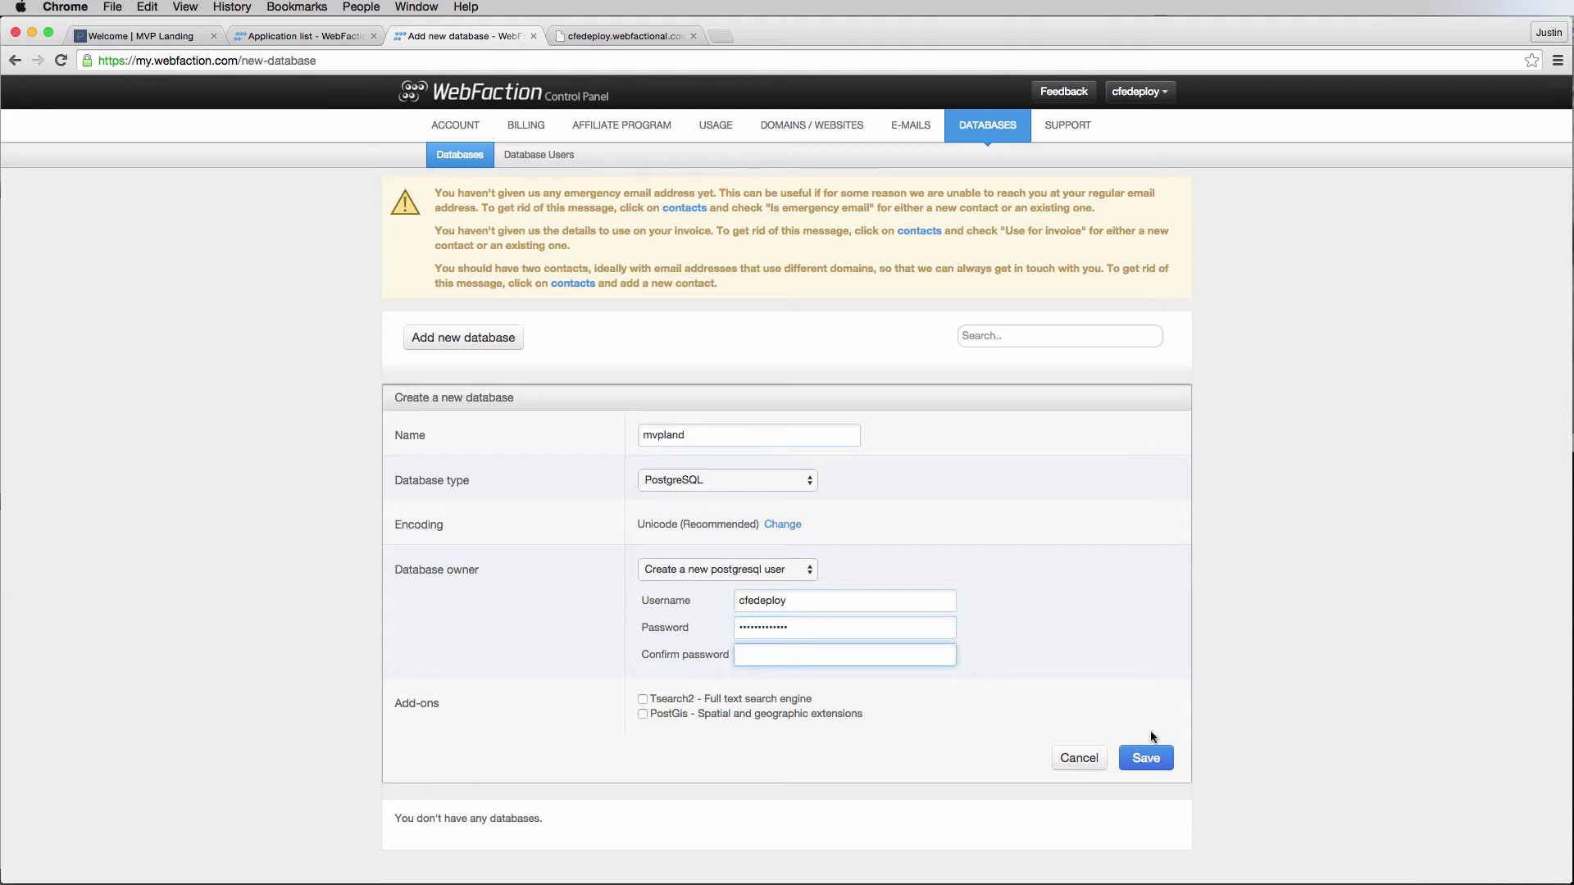
key("super+v")
left_click(1152, 756)
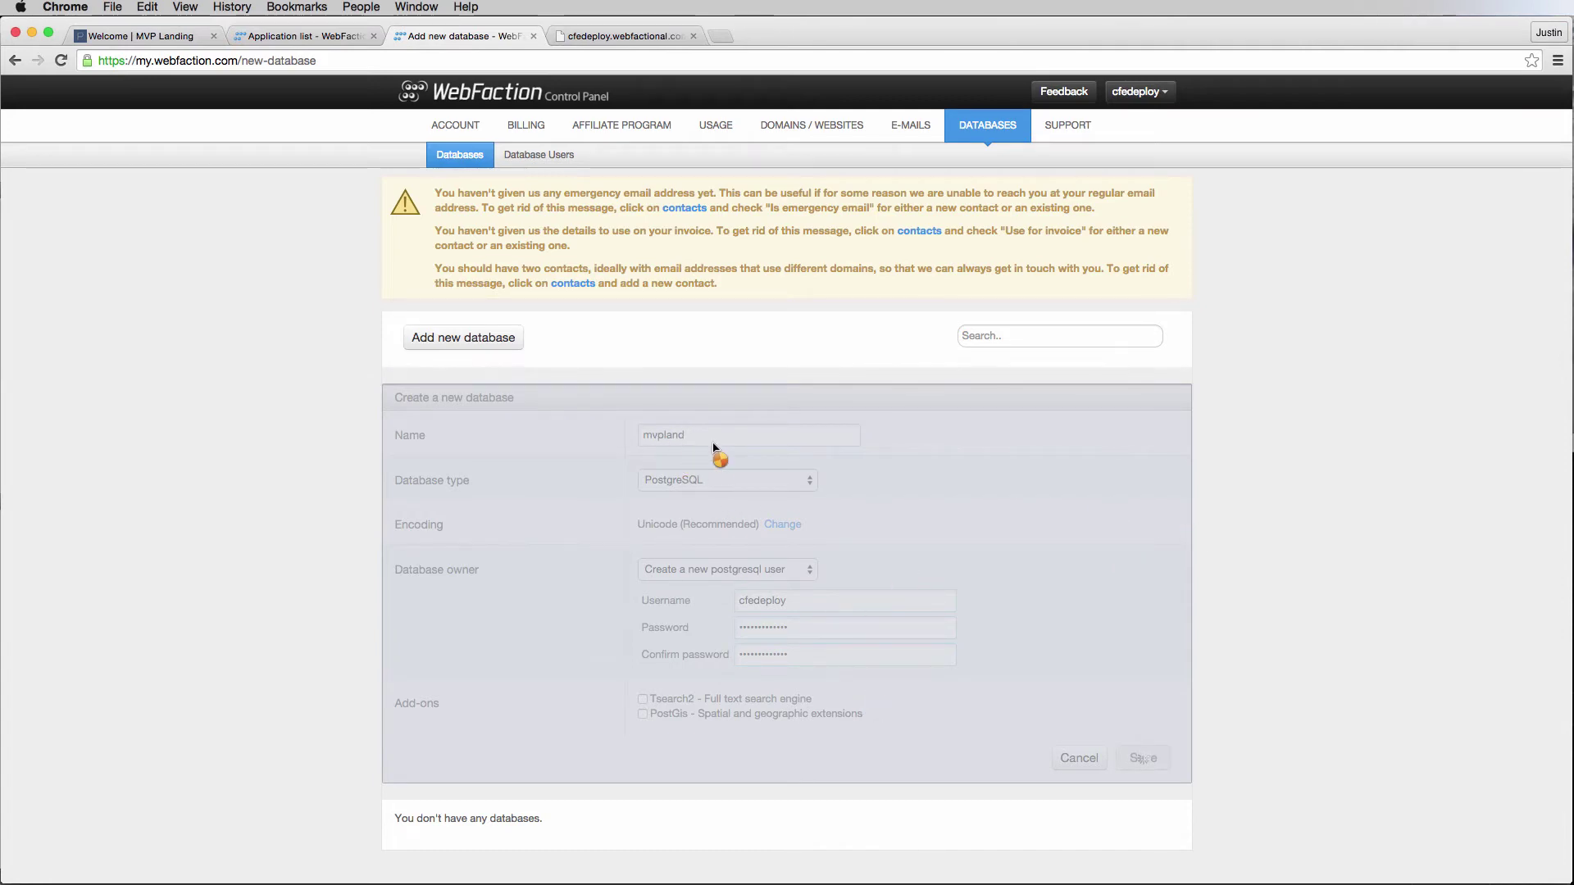
Extend the #postgresql comment in production.py to read '#postgresql -- mvpland'.
key("super+Tab")
key("super+Tab")
left_click(435, 102)
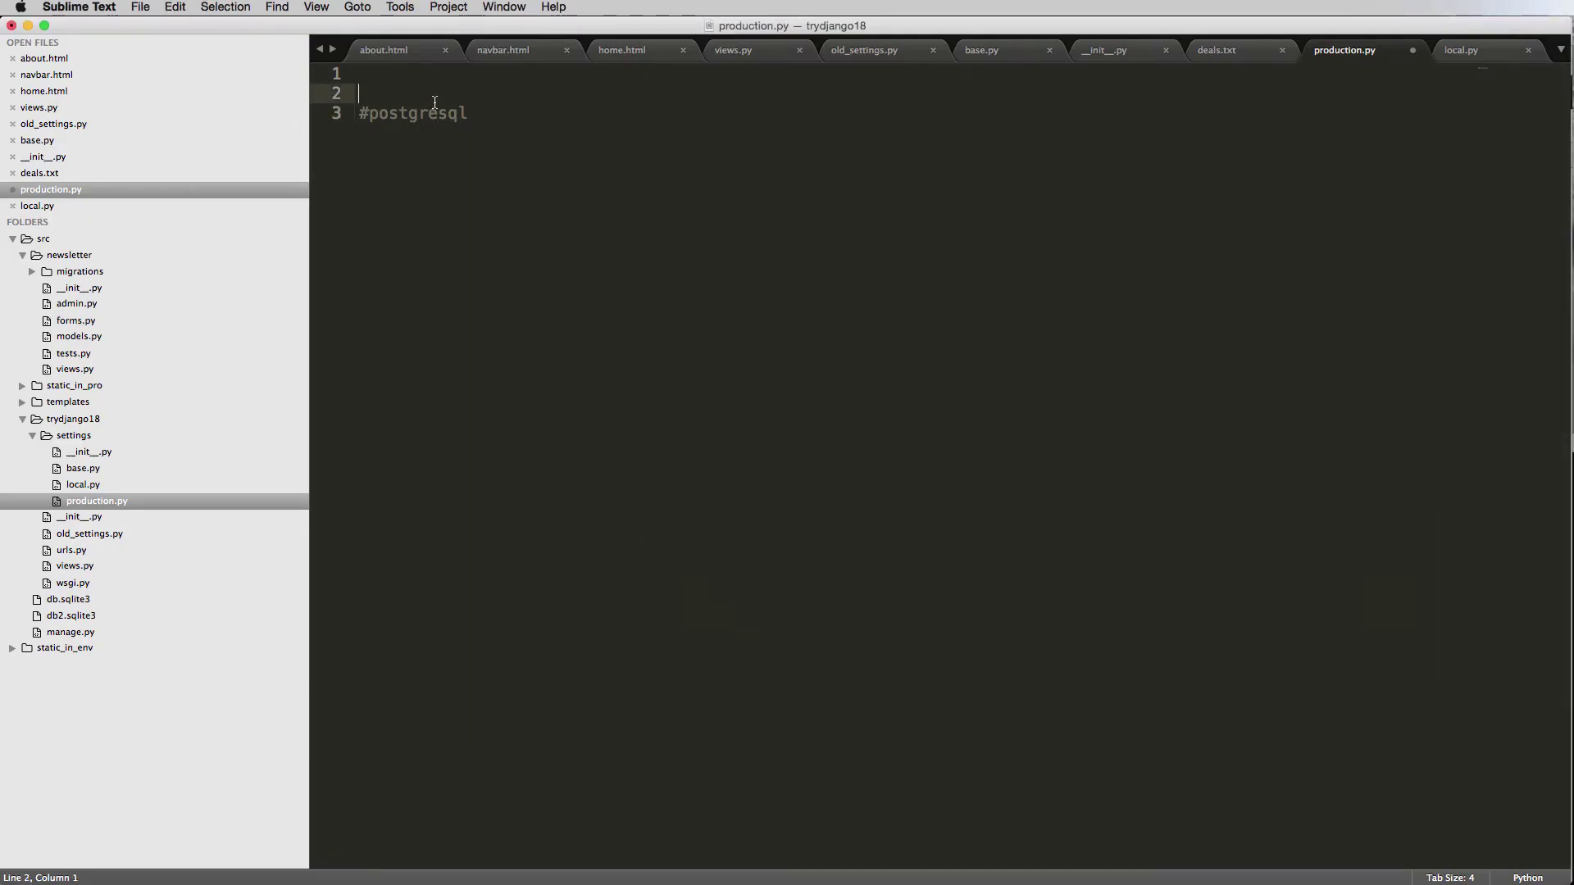
left_click(471, 115)
type("-- mvp")
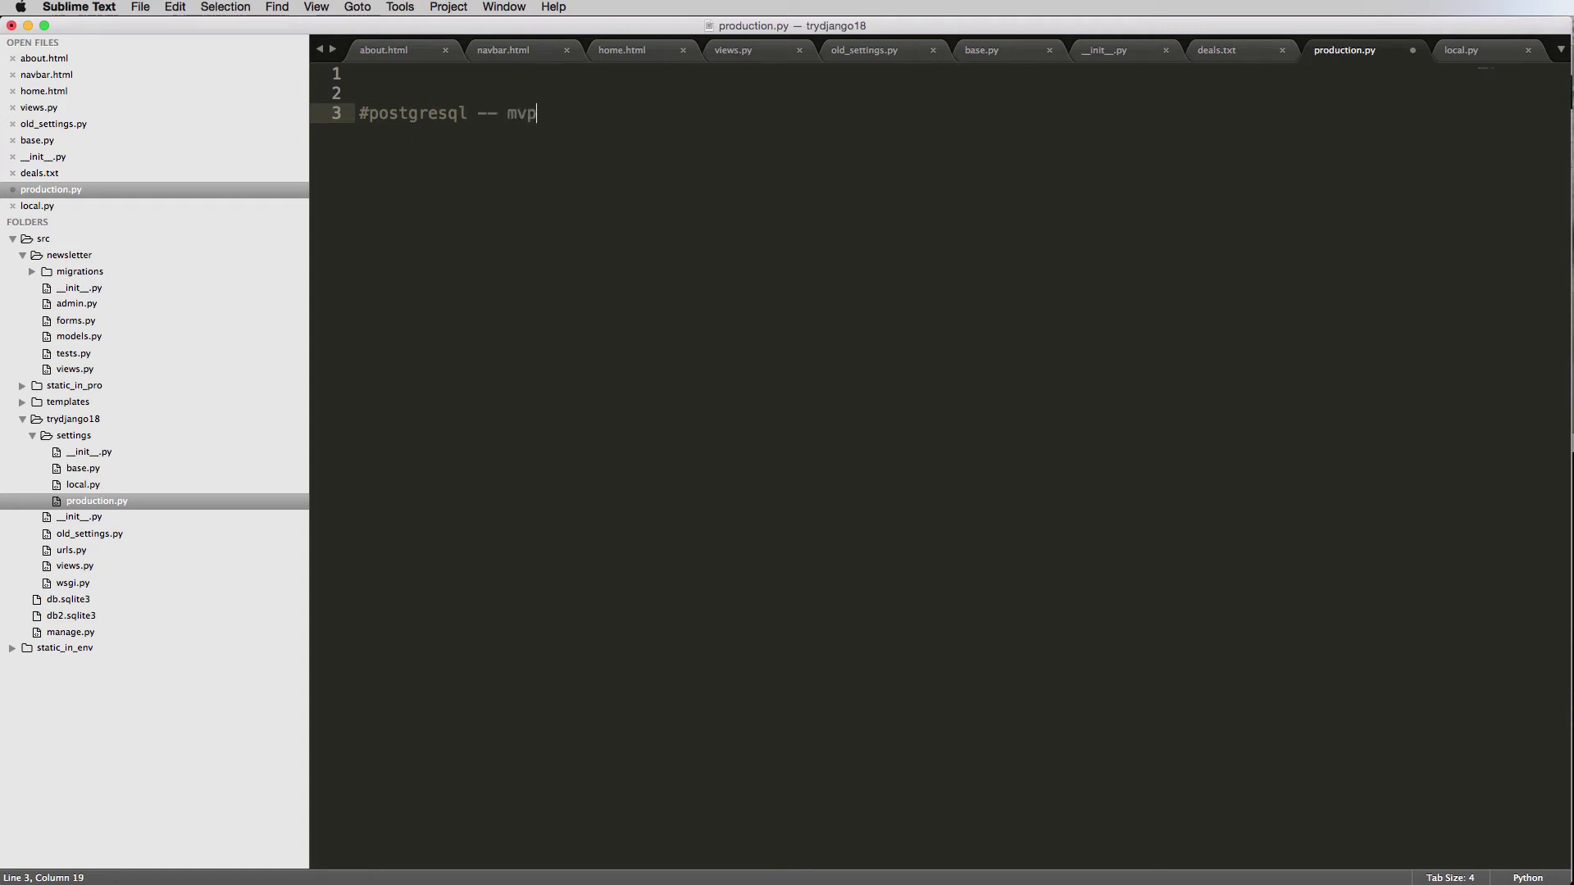
type("land")
key("Return")
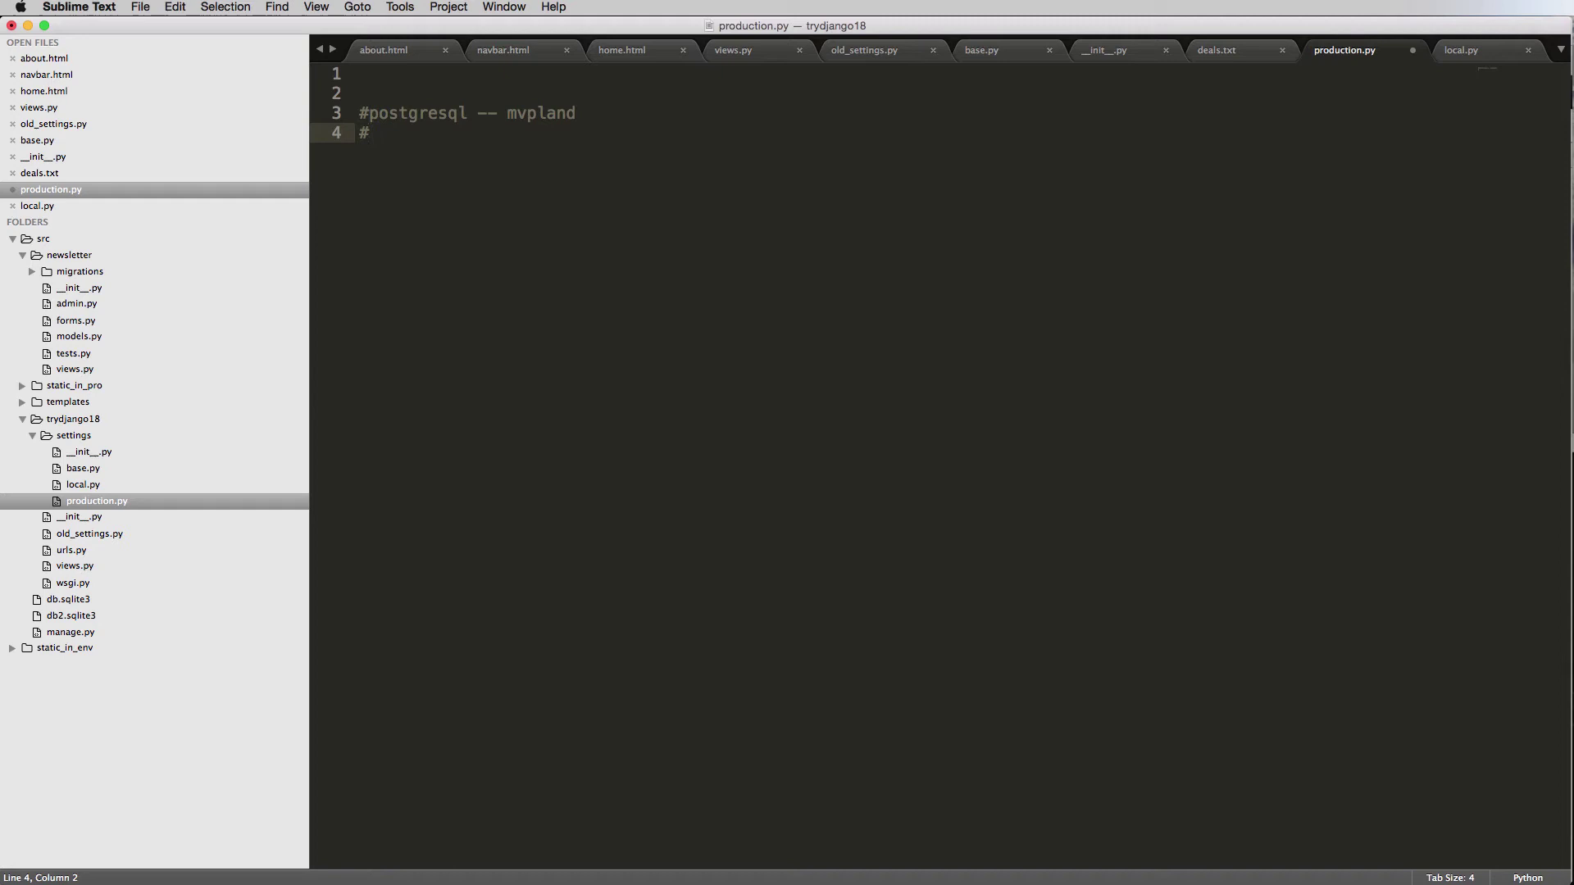
Add a '#username --' comment with the database owner and a '#password -- ##' line.
key("BackSpace")
type("de")
key("BackSpace")
key("BackSpace")
type("user")
key("BackSpace")
key("BackSpace")
key("BackSpace")
key("BackSpace")
type("useranme")
key("BackSpace")
key("BackSpace")
key("BackSpace")
type("ame -- cfedeploy")
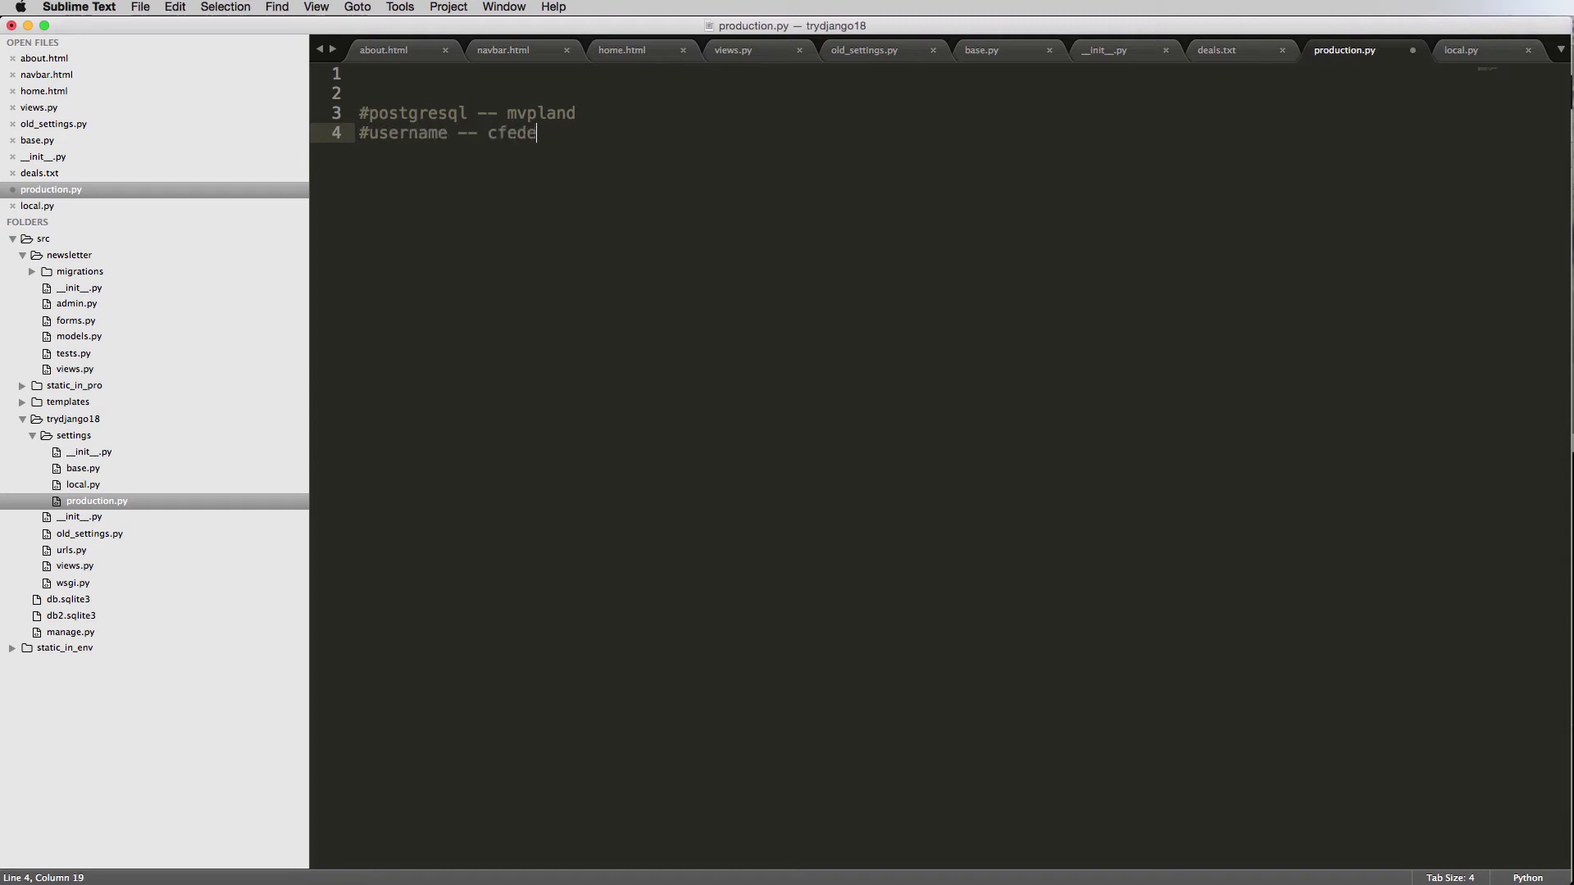
key("Return")
type("#password --")
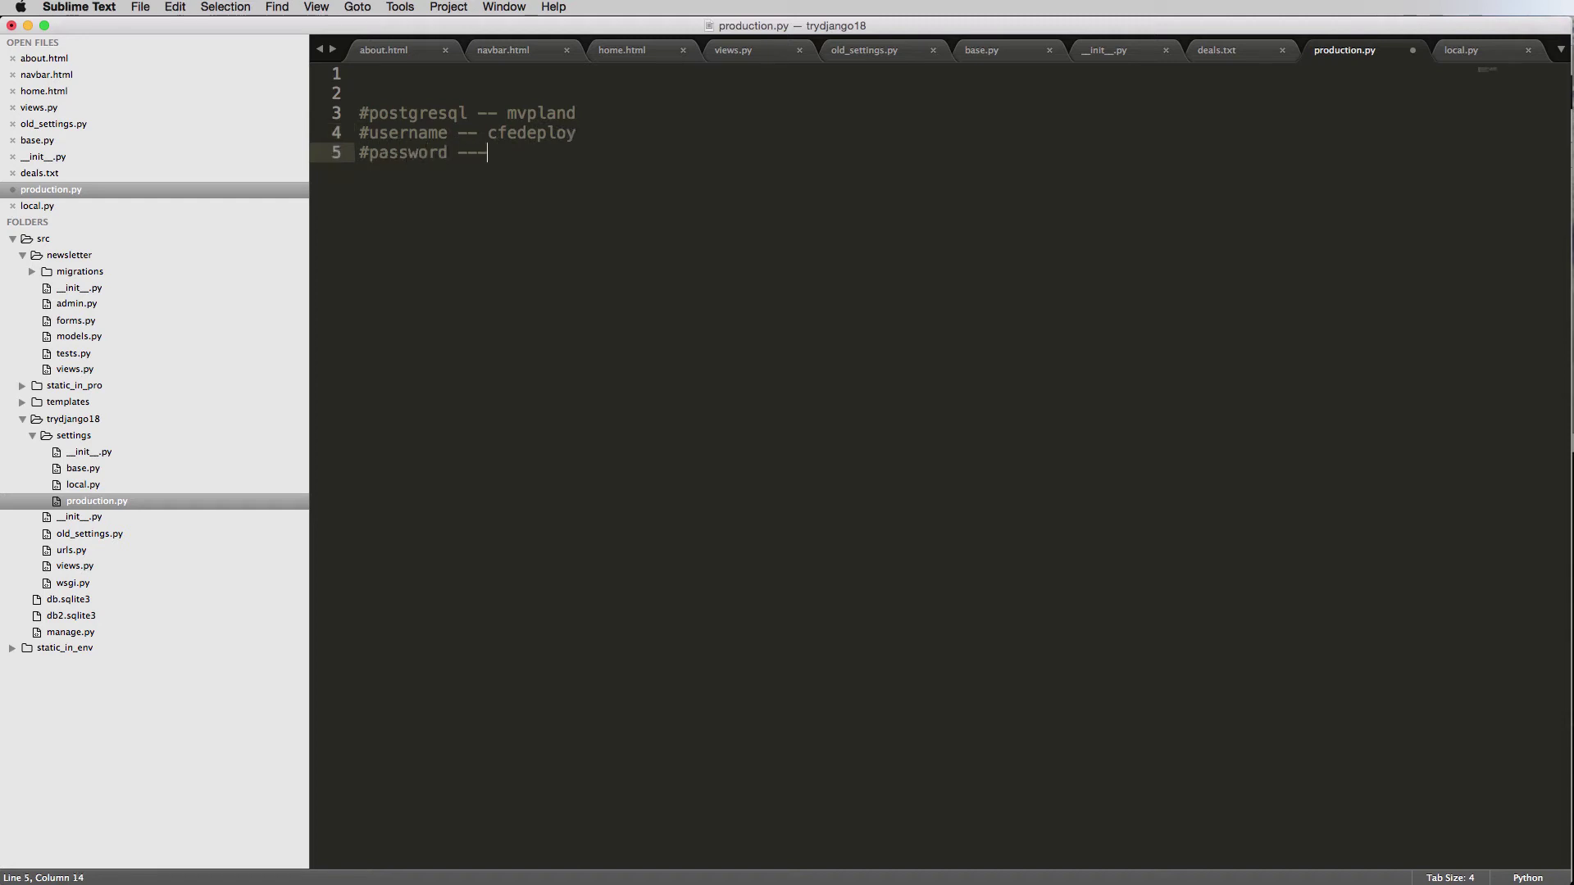
type(" ##")
key("super+Tab")
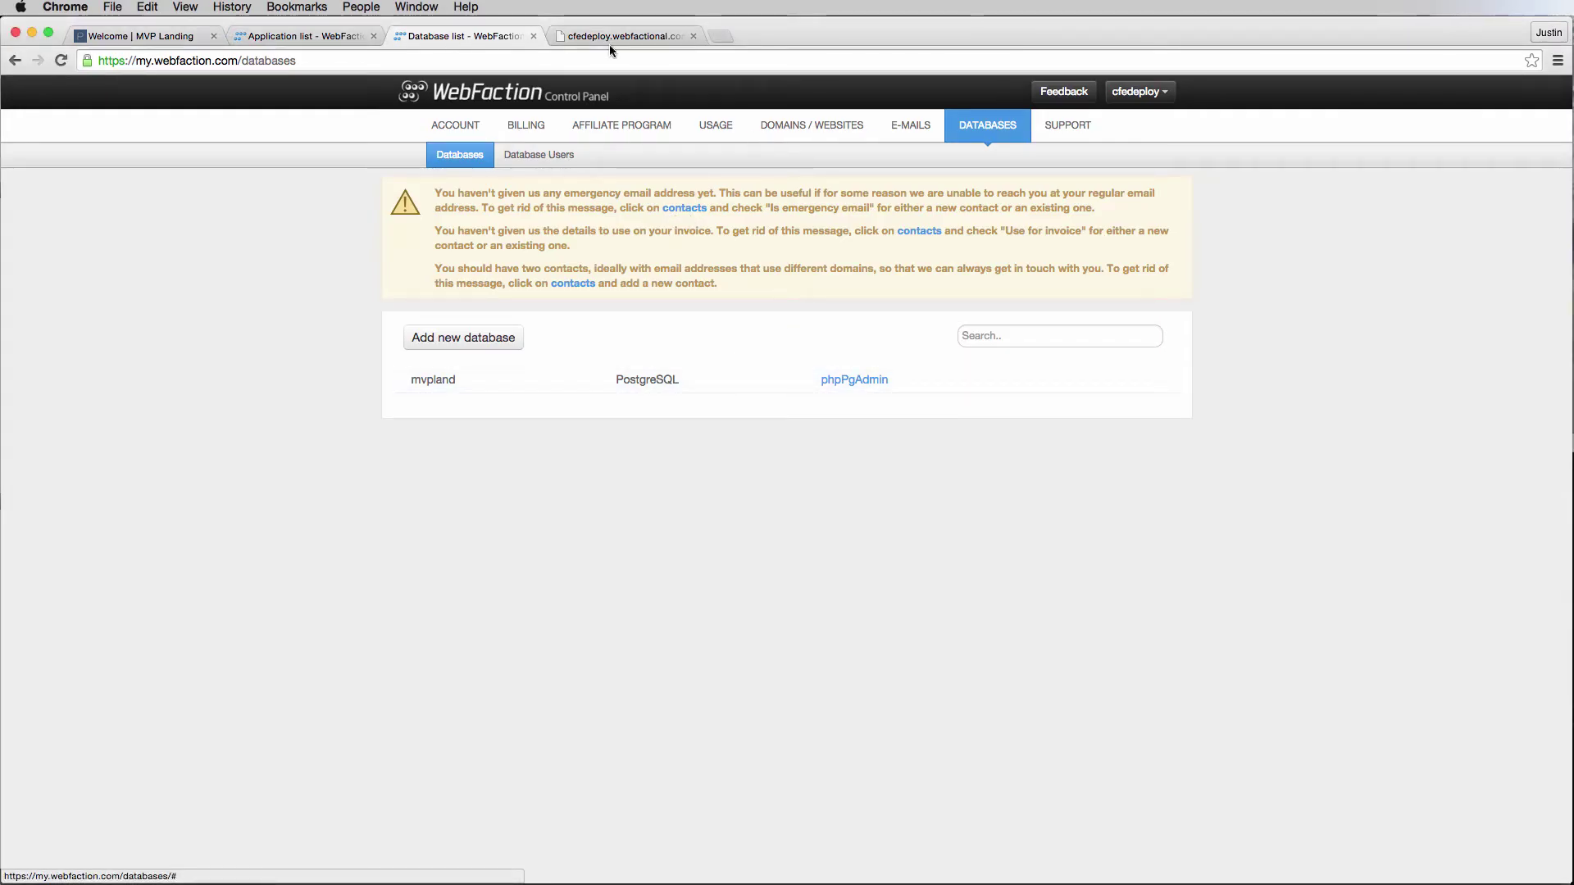
Open the cfedeploy entry from the Websites list in its edit form.
left_click(307, 36)
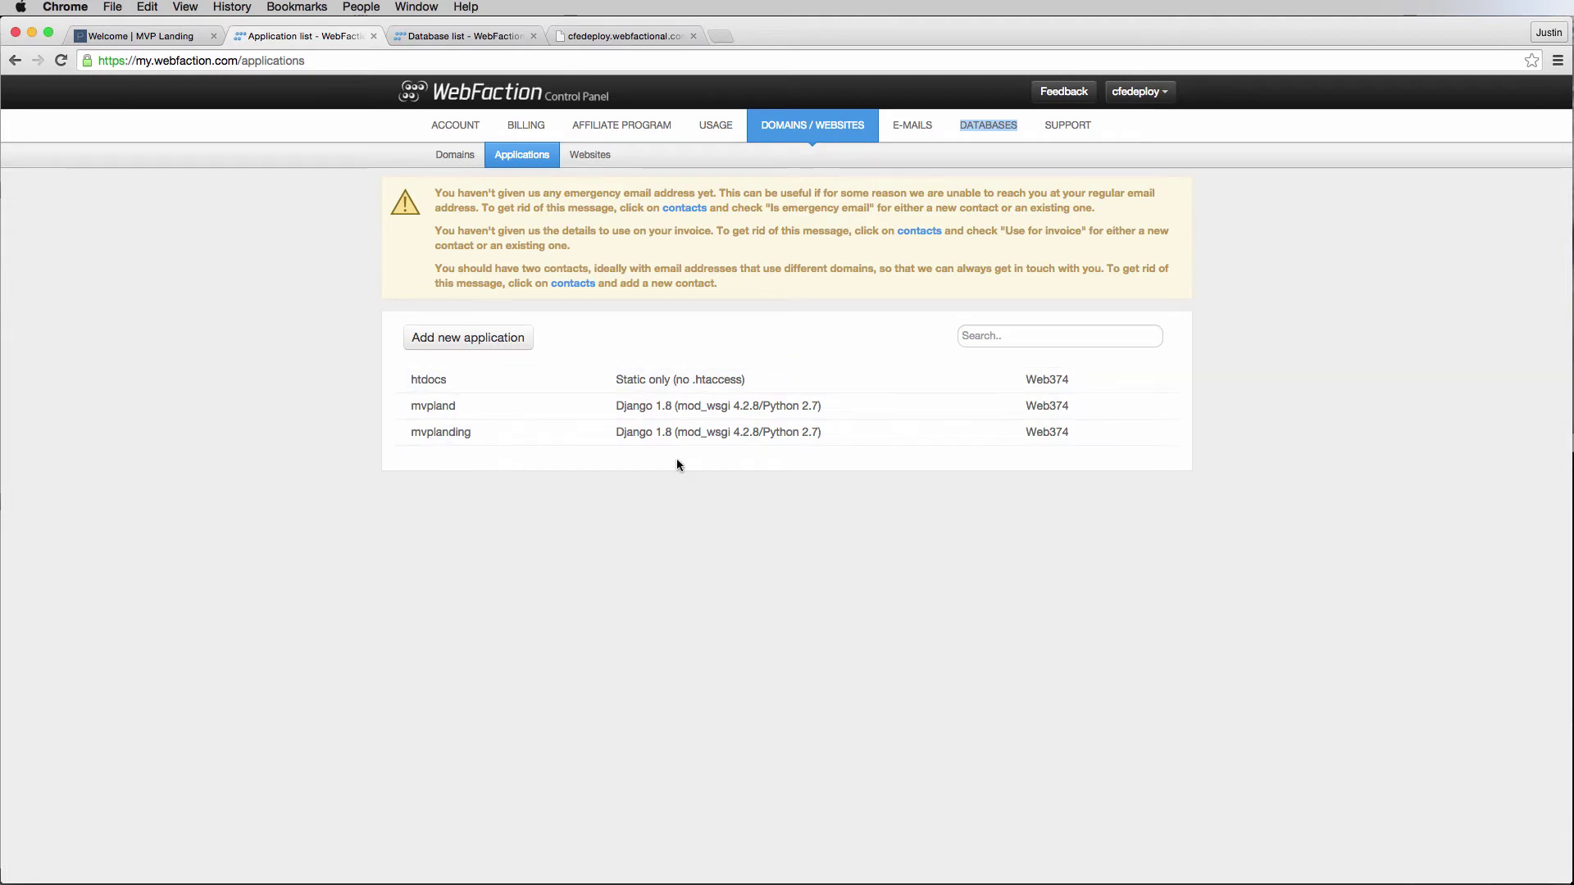
left_click(586, 160)
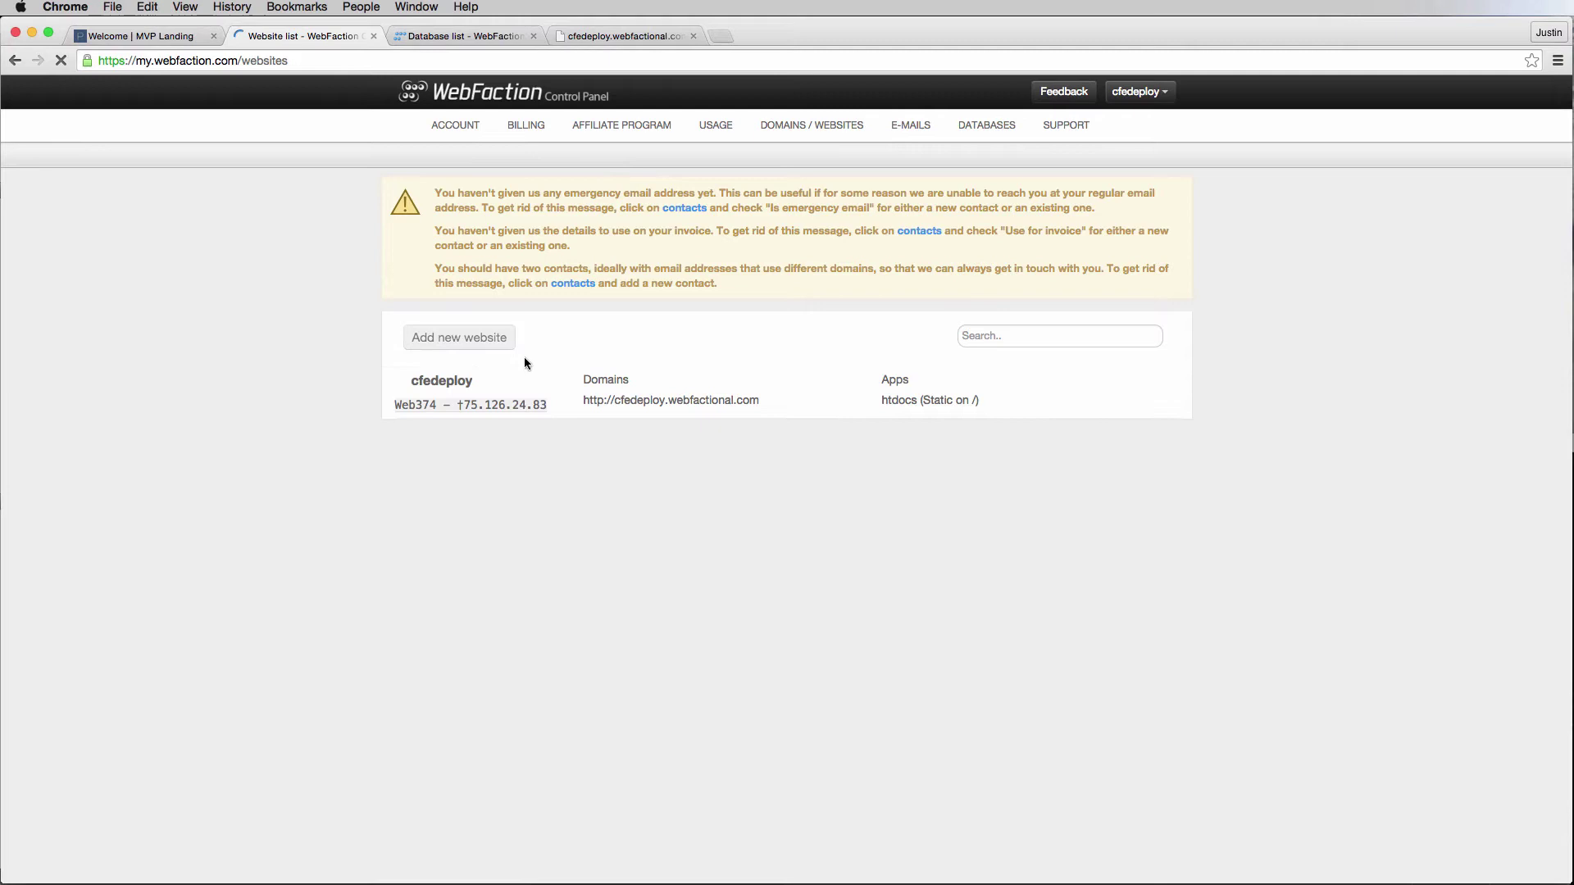
left_click(701, 402)
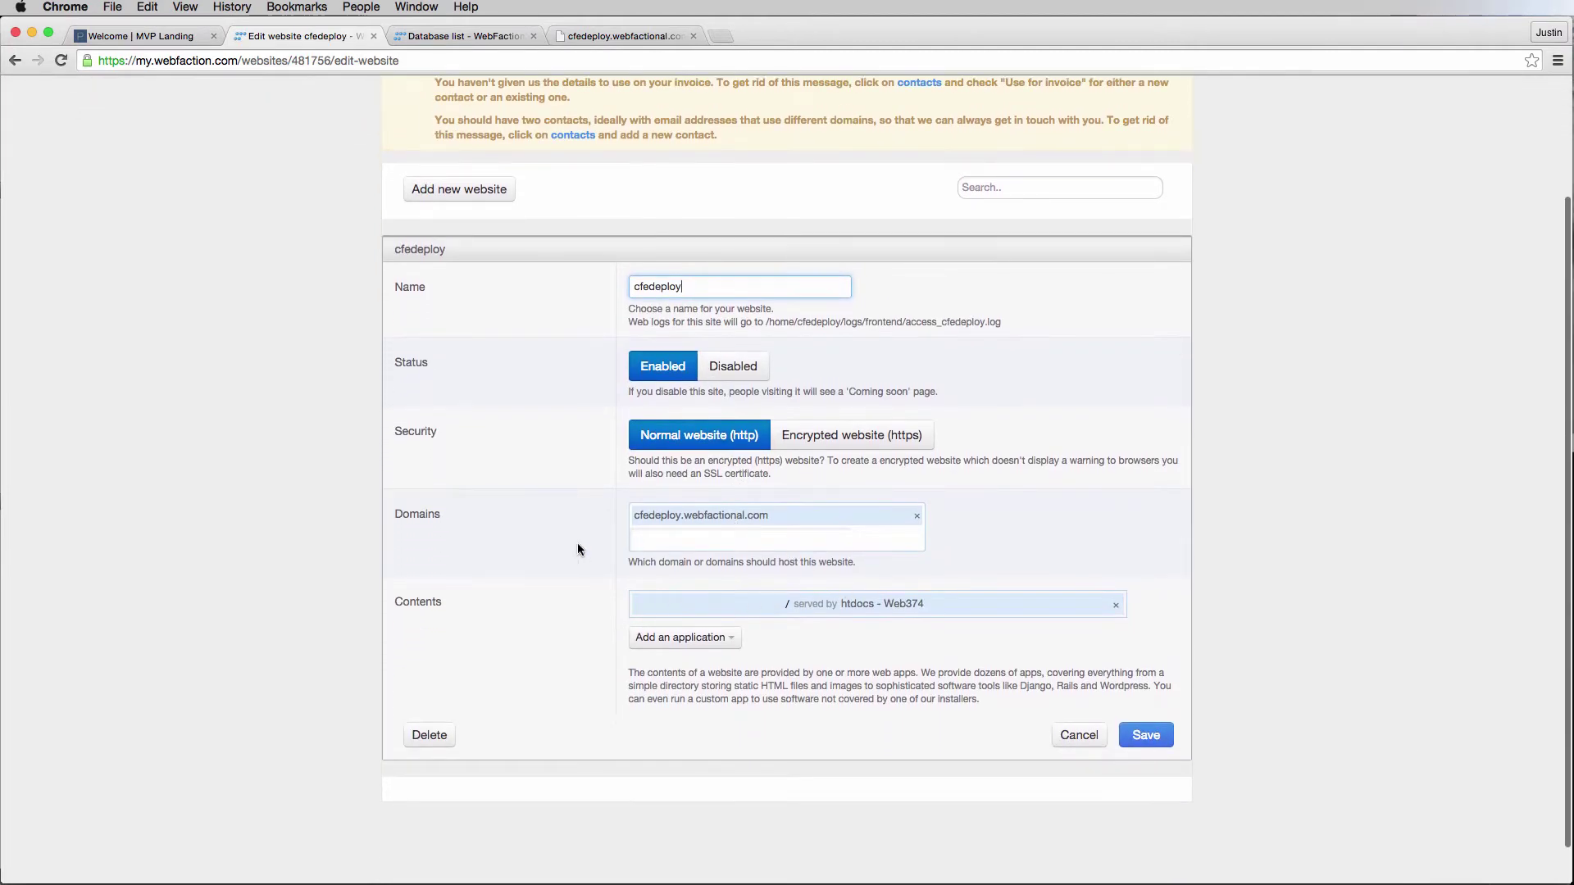
Replace htdocs in the website contents with the existing mvpland application.
scroll(528, 539, "down", 1)
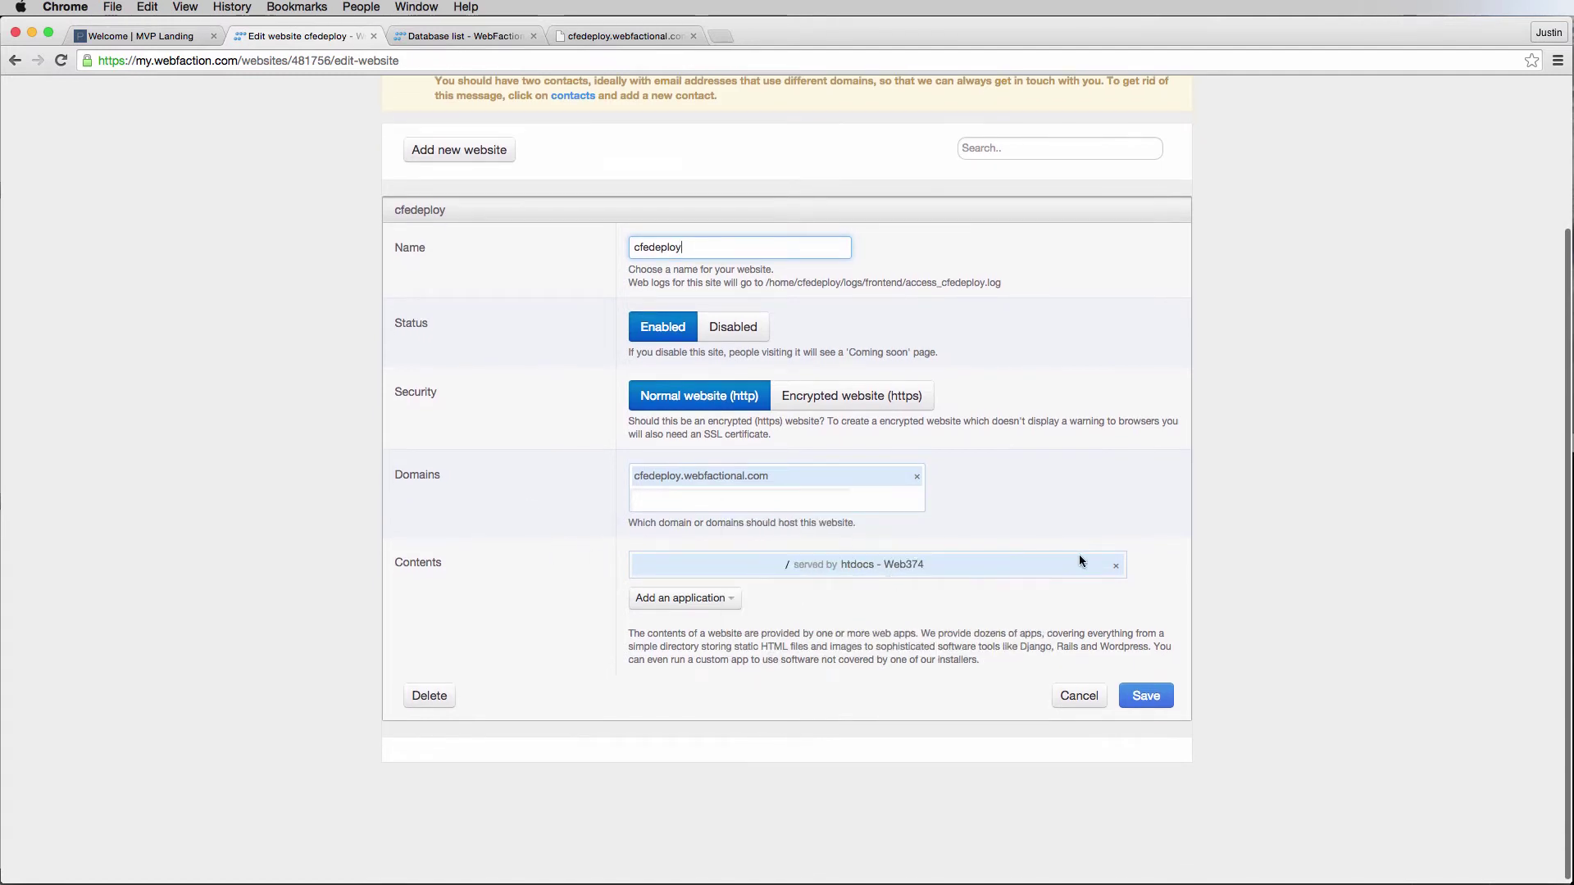
left_click(1120, 571)
left_click(697, 595)
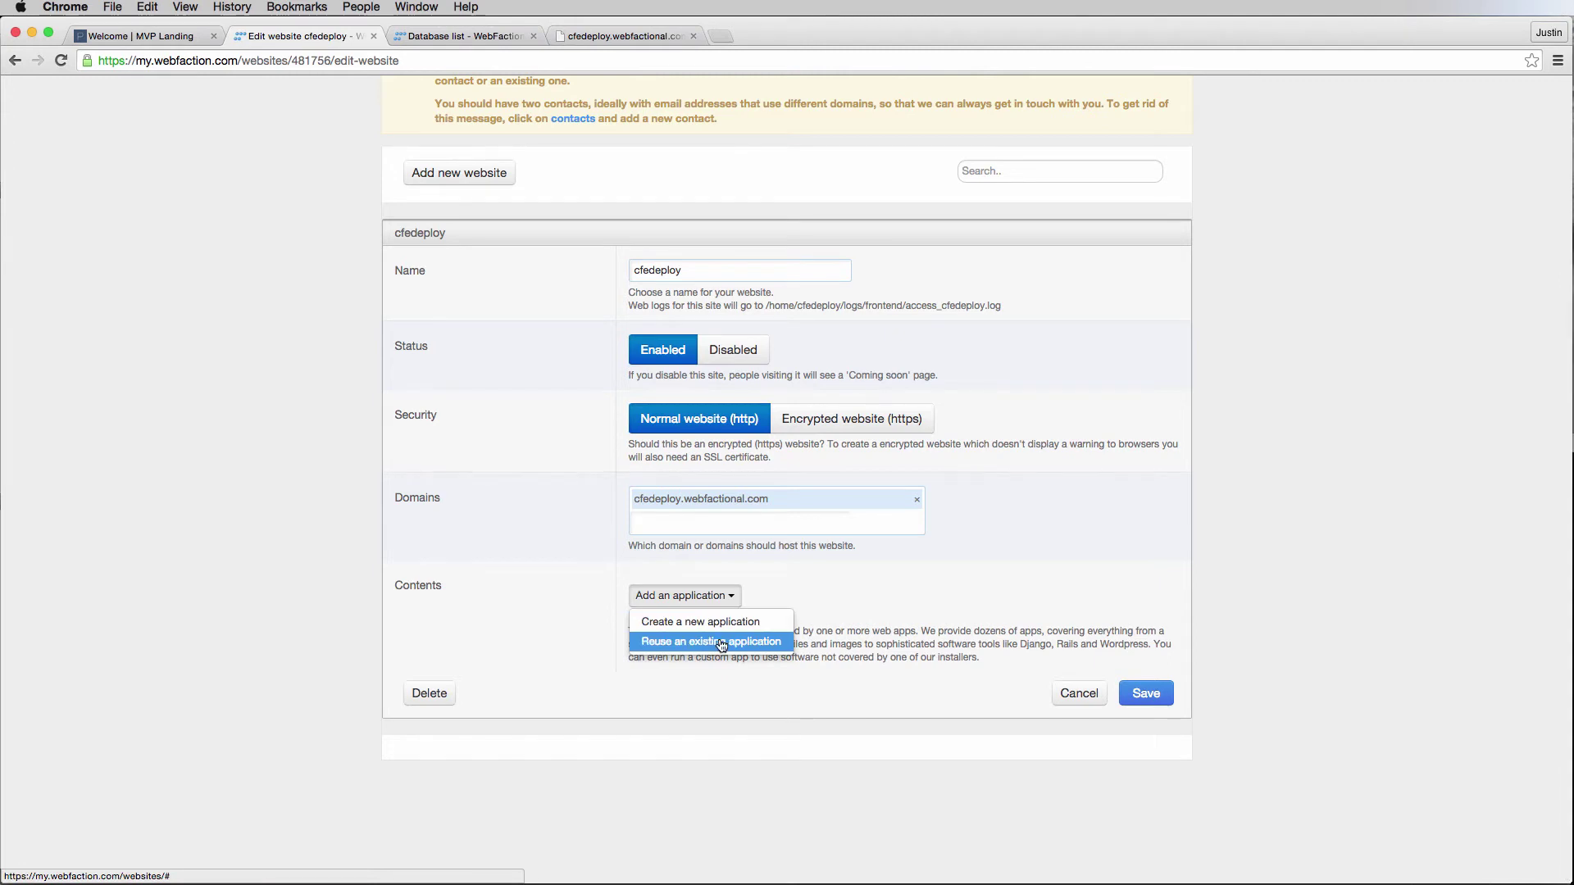
left_click(720, 642)
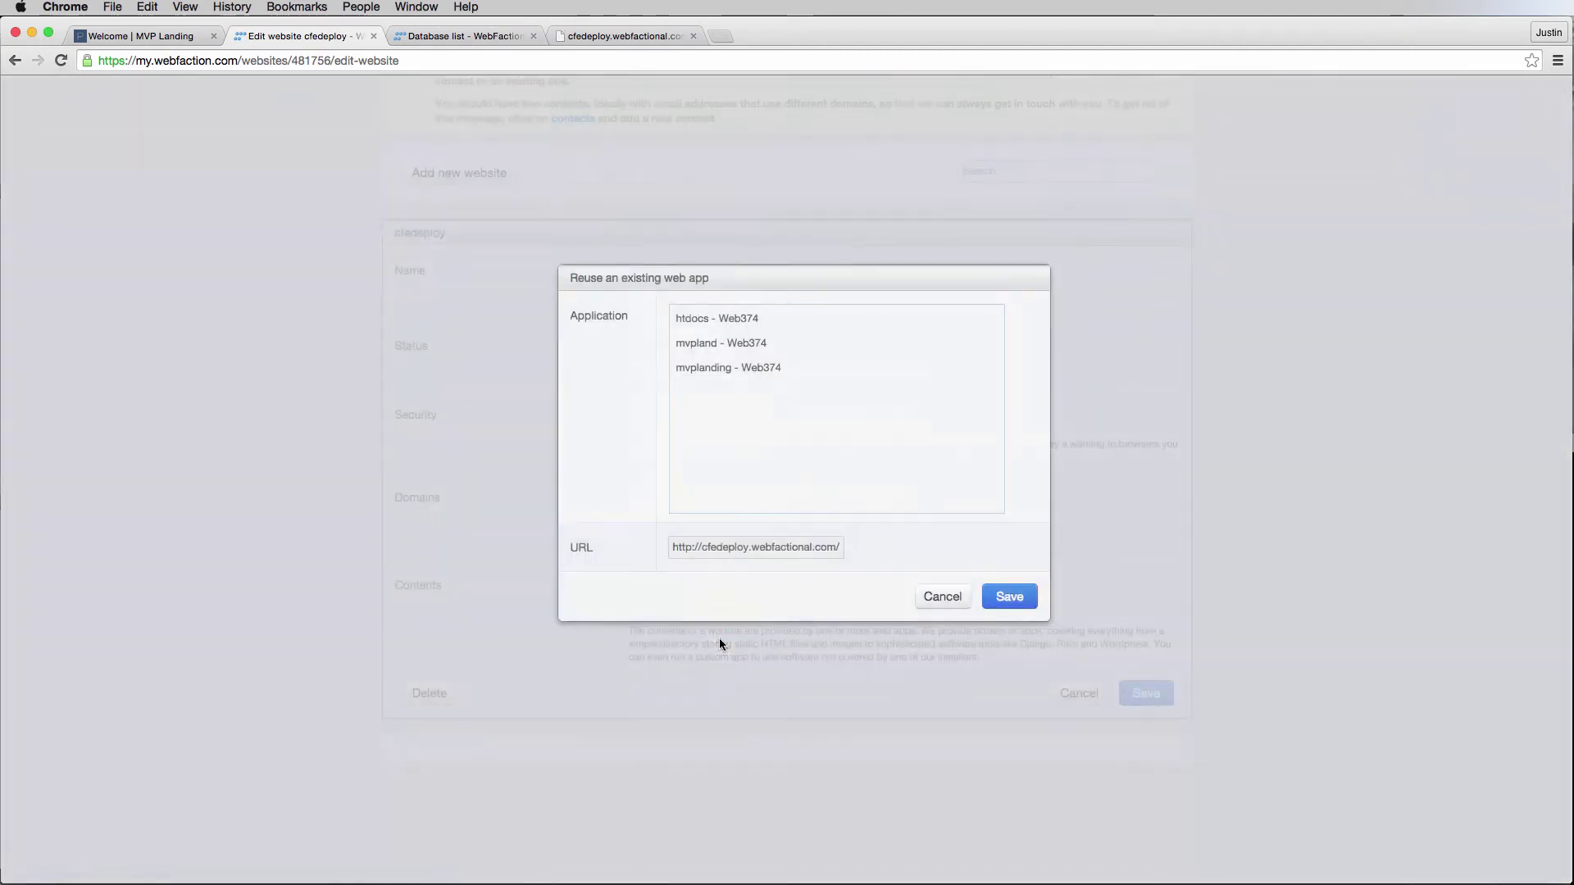
left_click(706, 357)
left_click(1009, 607)
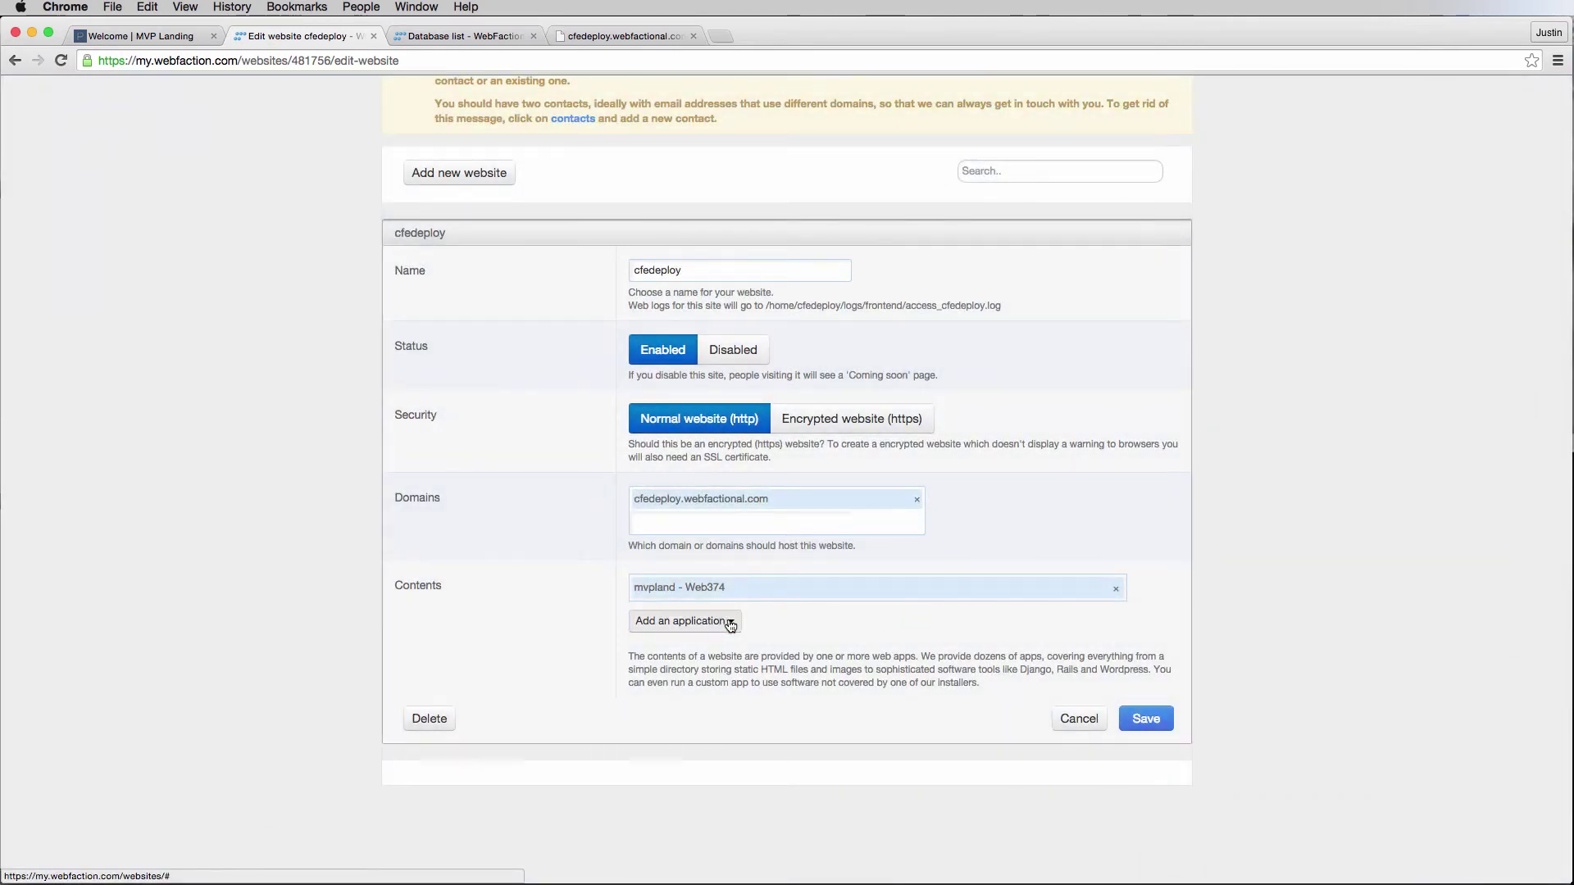
Create mvpland_static, category Static, type Static only (no .htaccess), served at URL static/.
left_click(729, 621)
left_click(732, 647)
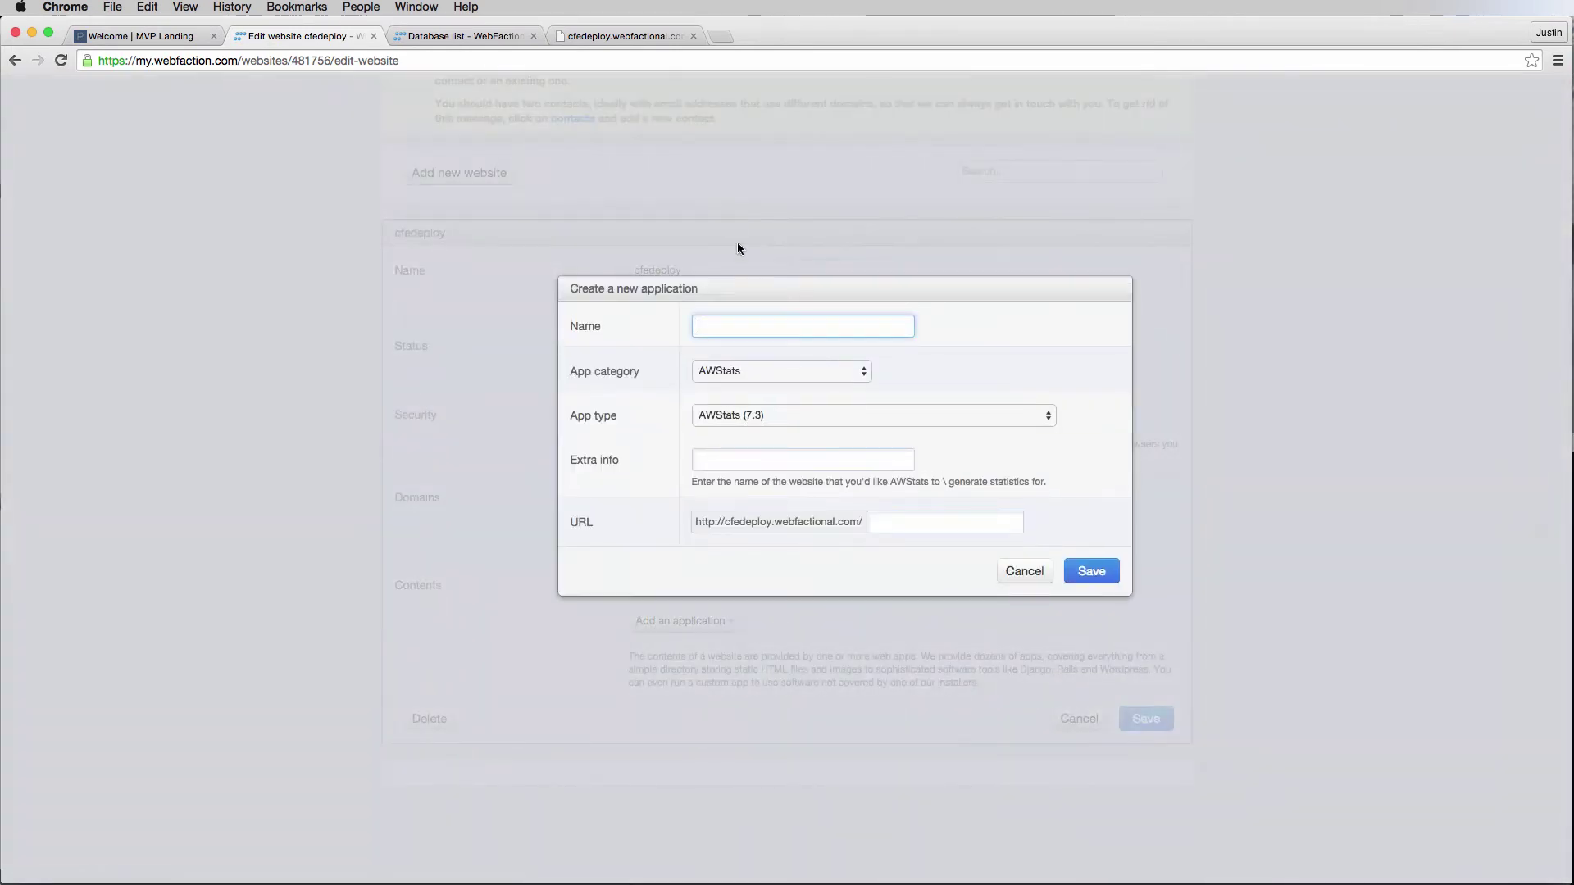
left_click(751, 331)
type("mvpl")
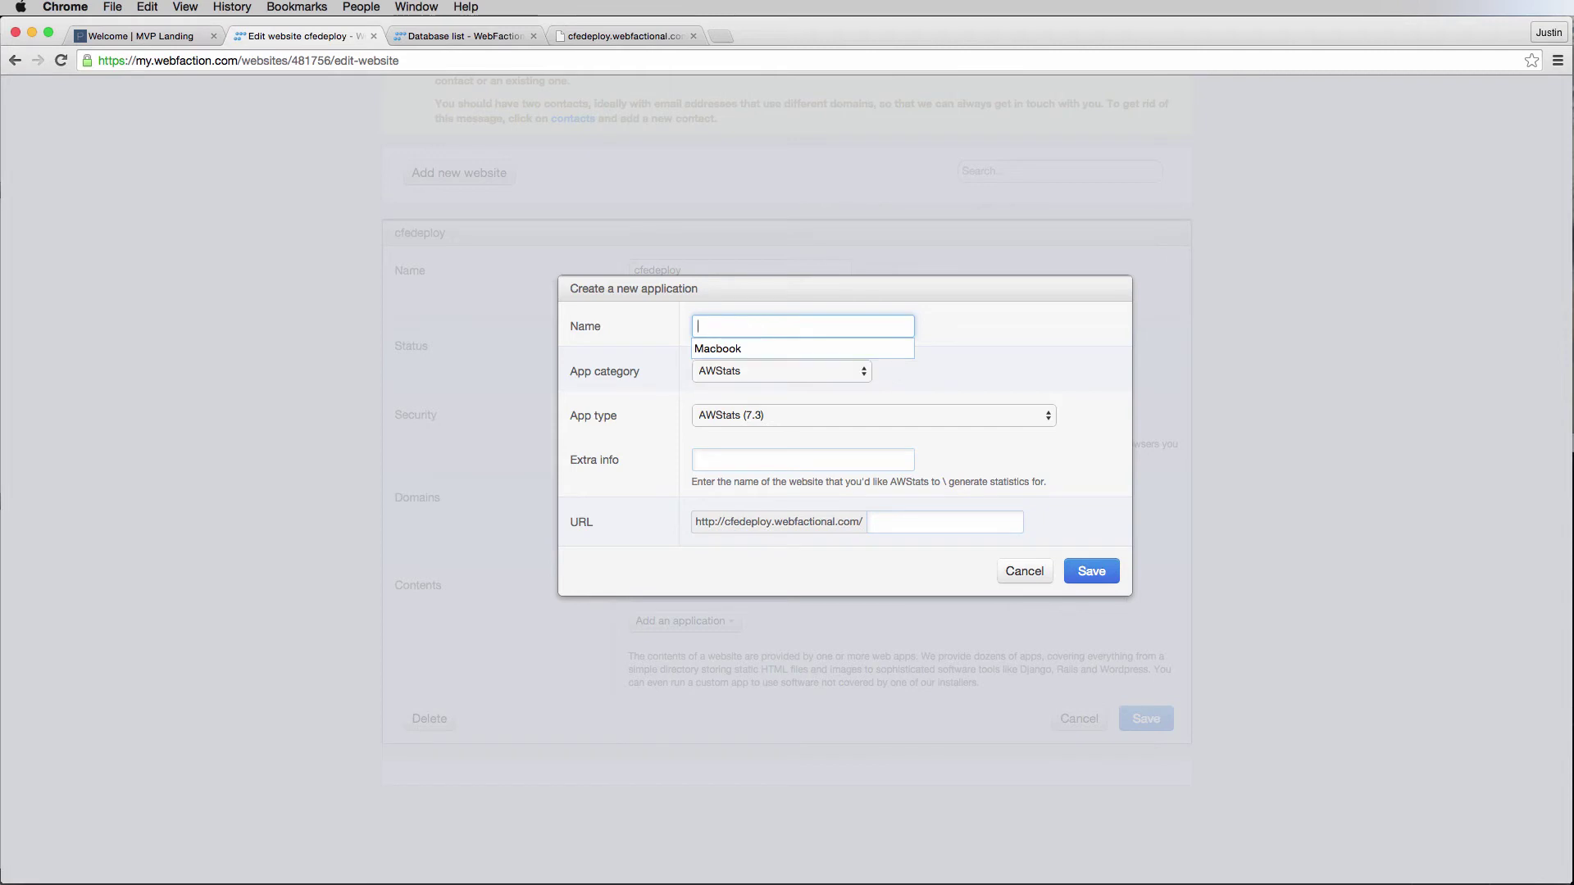
type("and_sta")
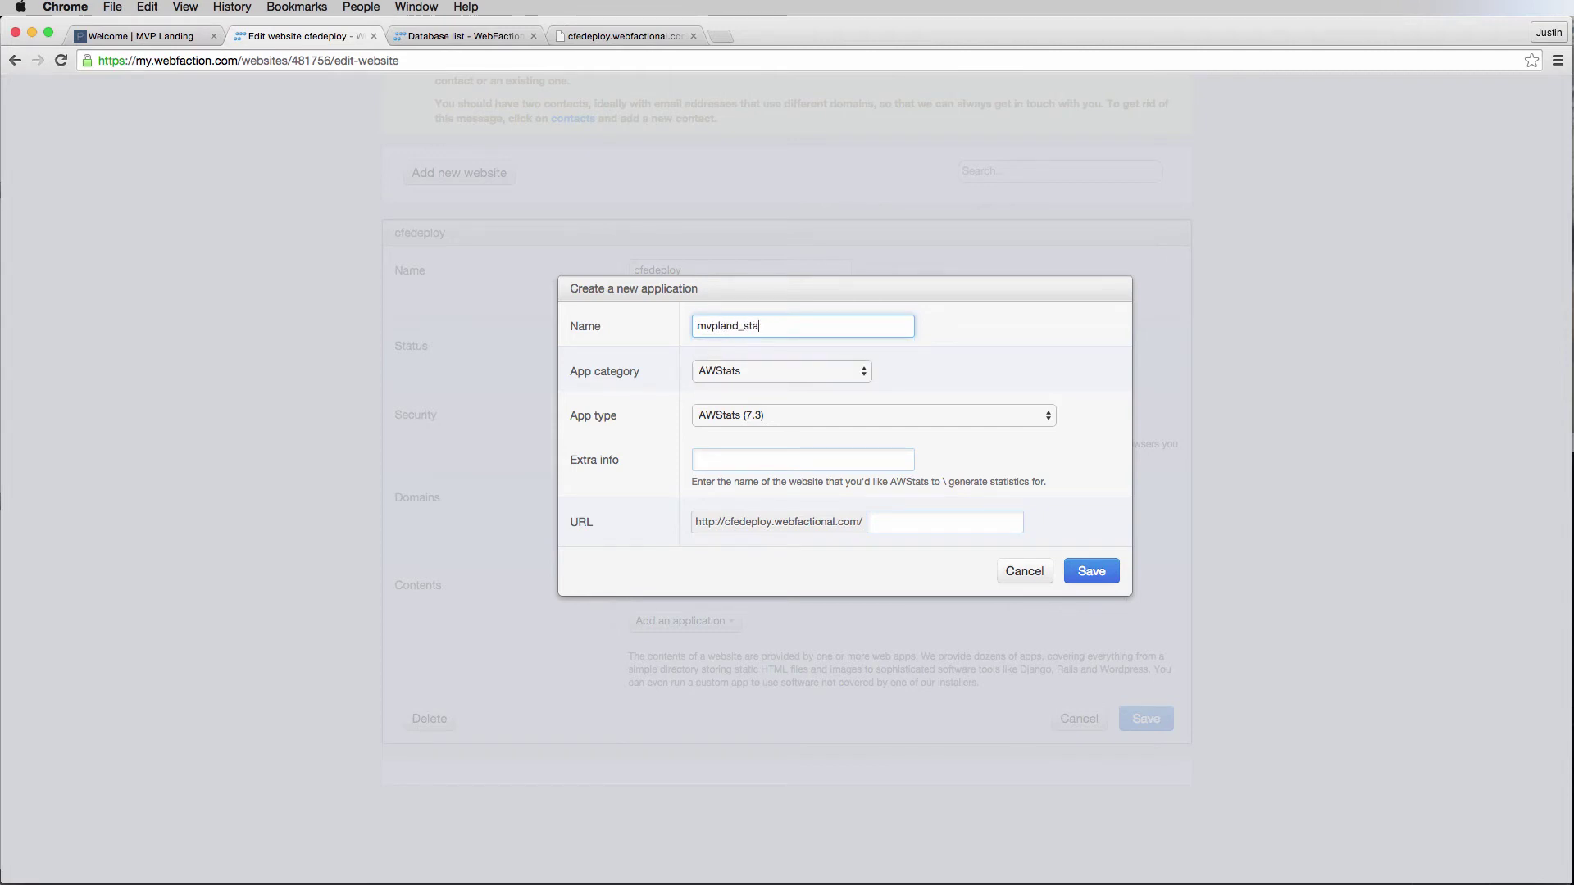
type("tic")
left_click(731, 372)
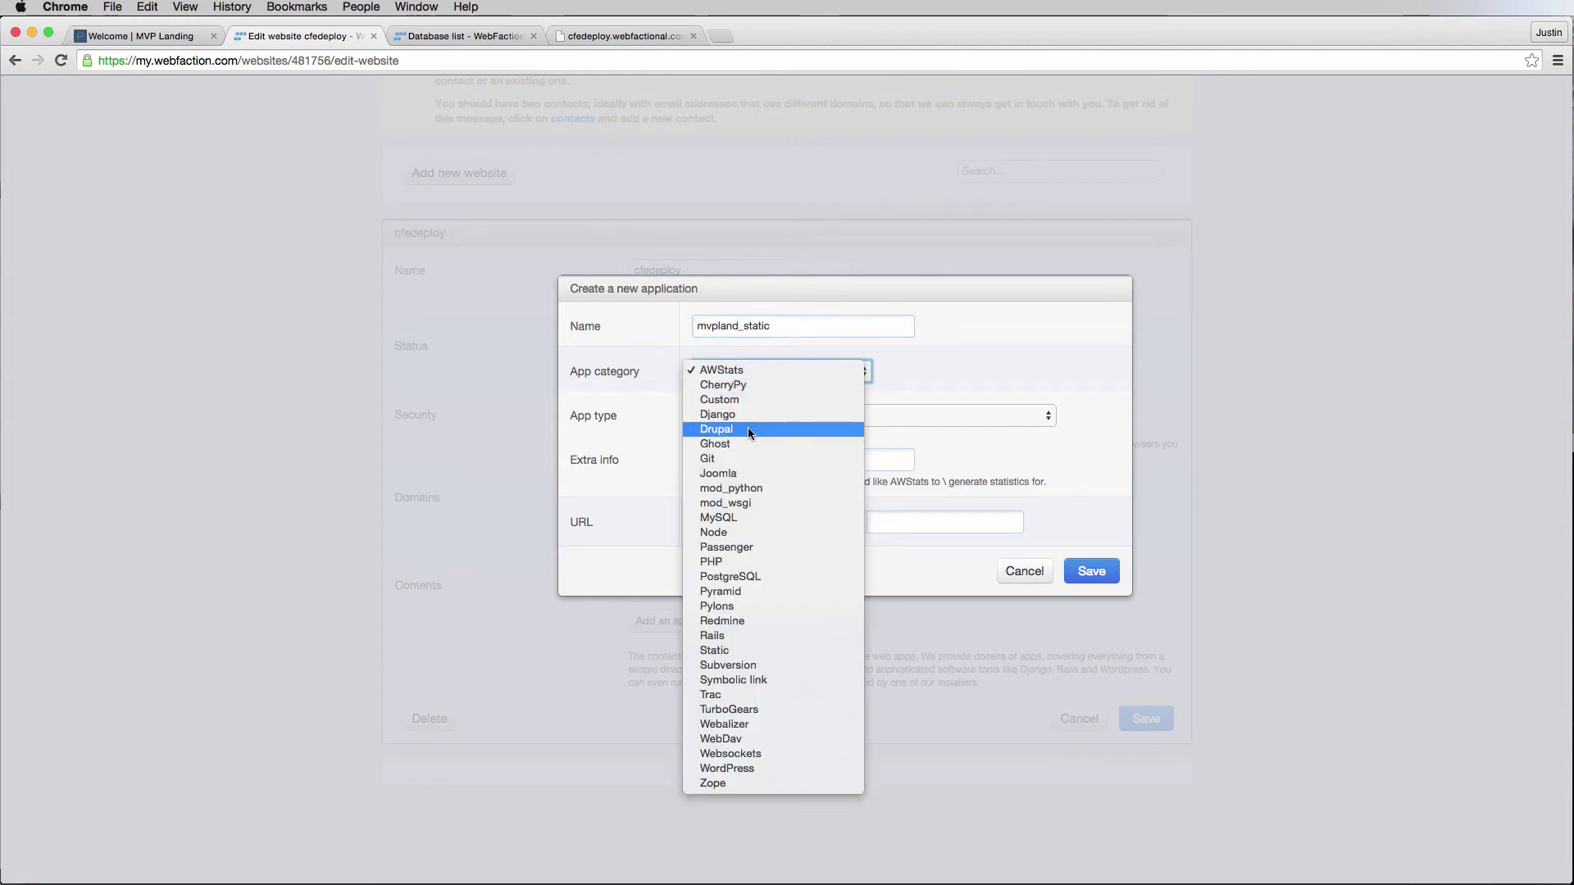
left_click(795, 650)
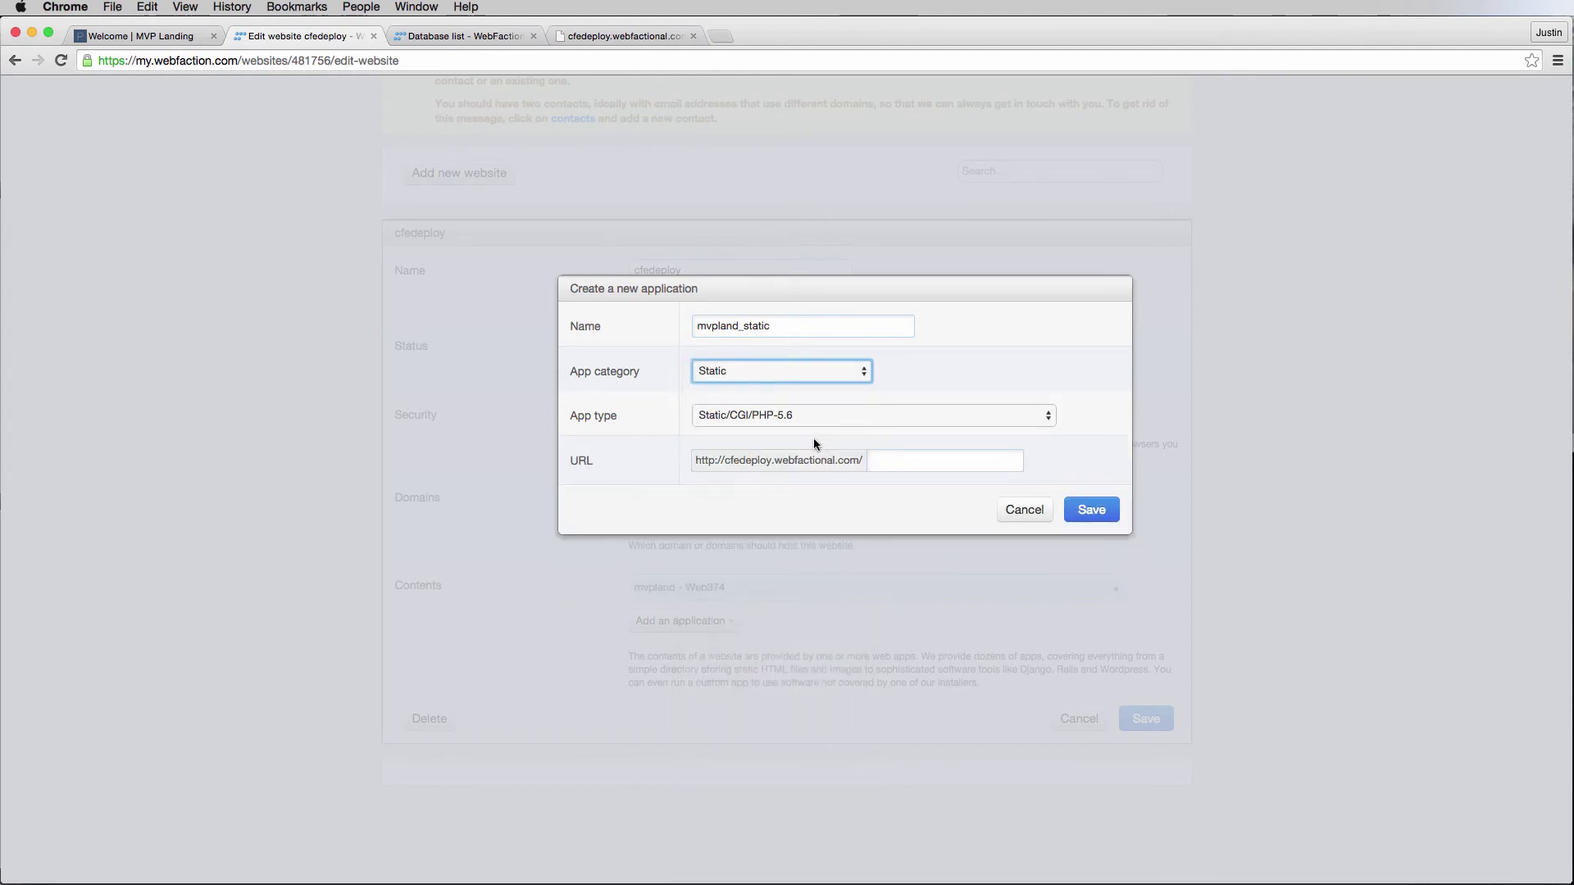
left_click(800, 415)
left_click(792, 488)
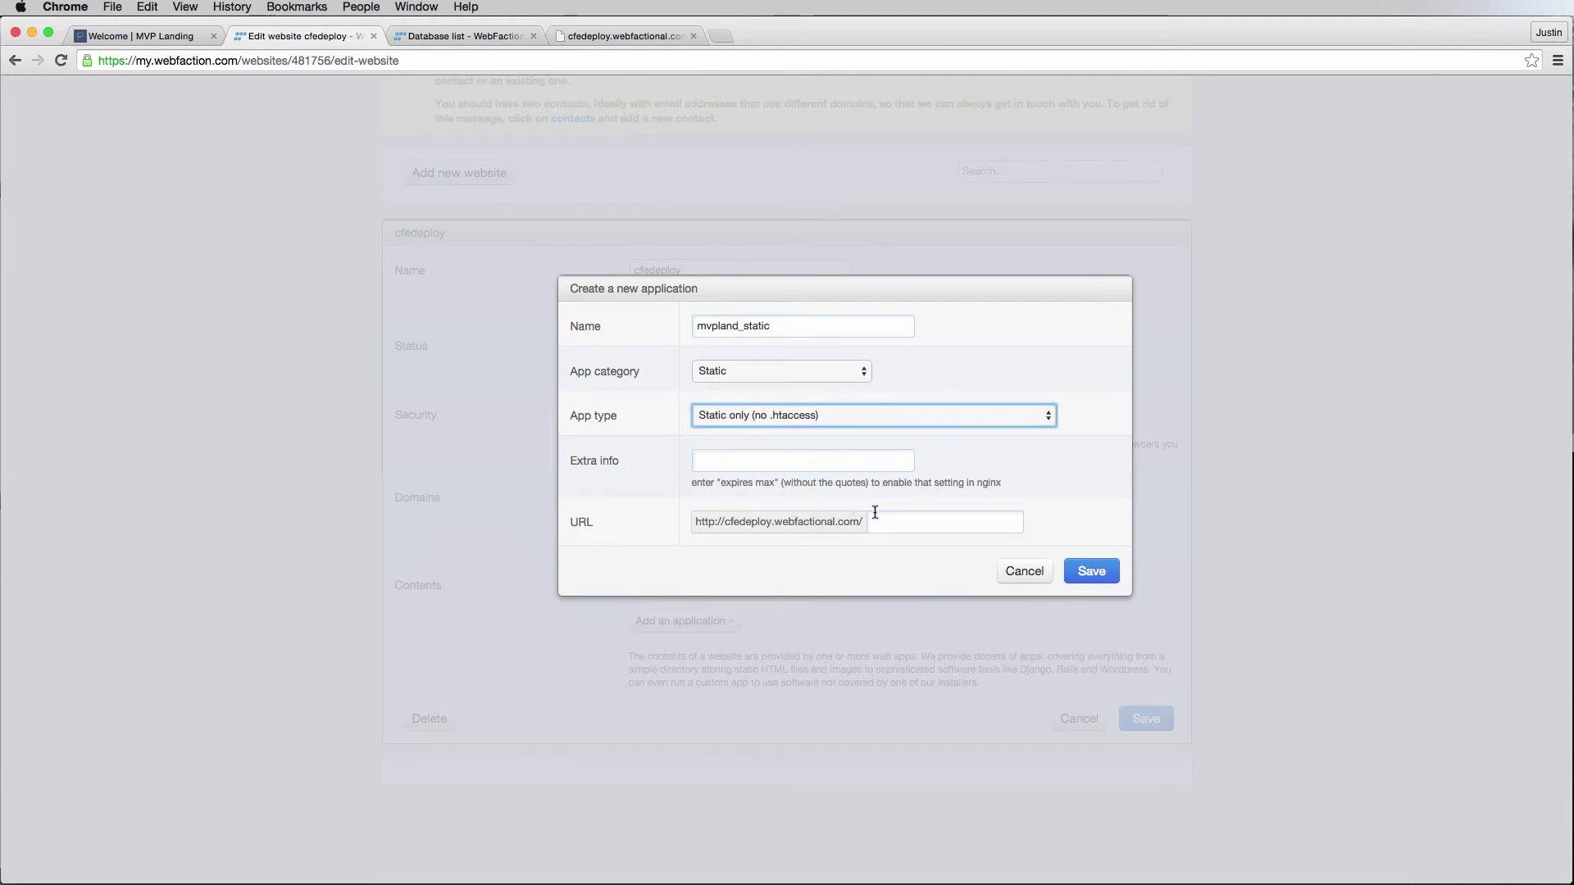
left_click(902, 524)
type("static/")
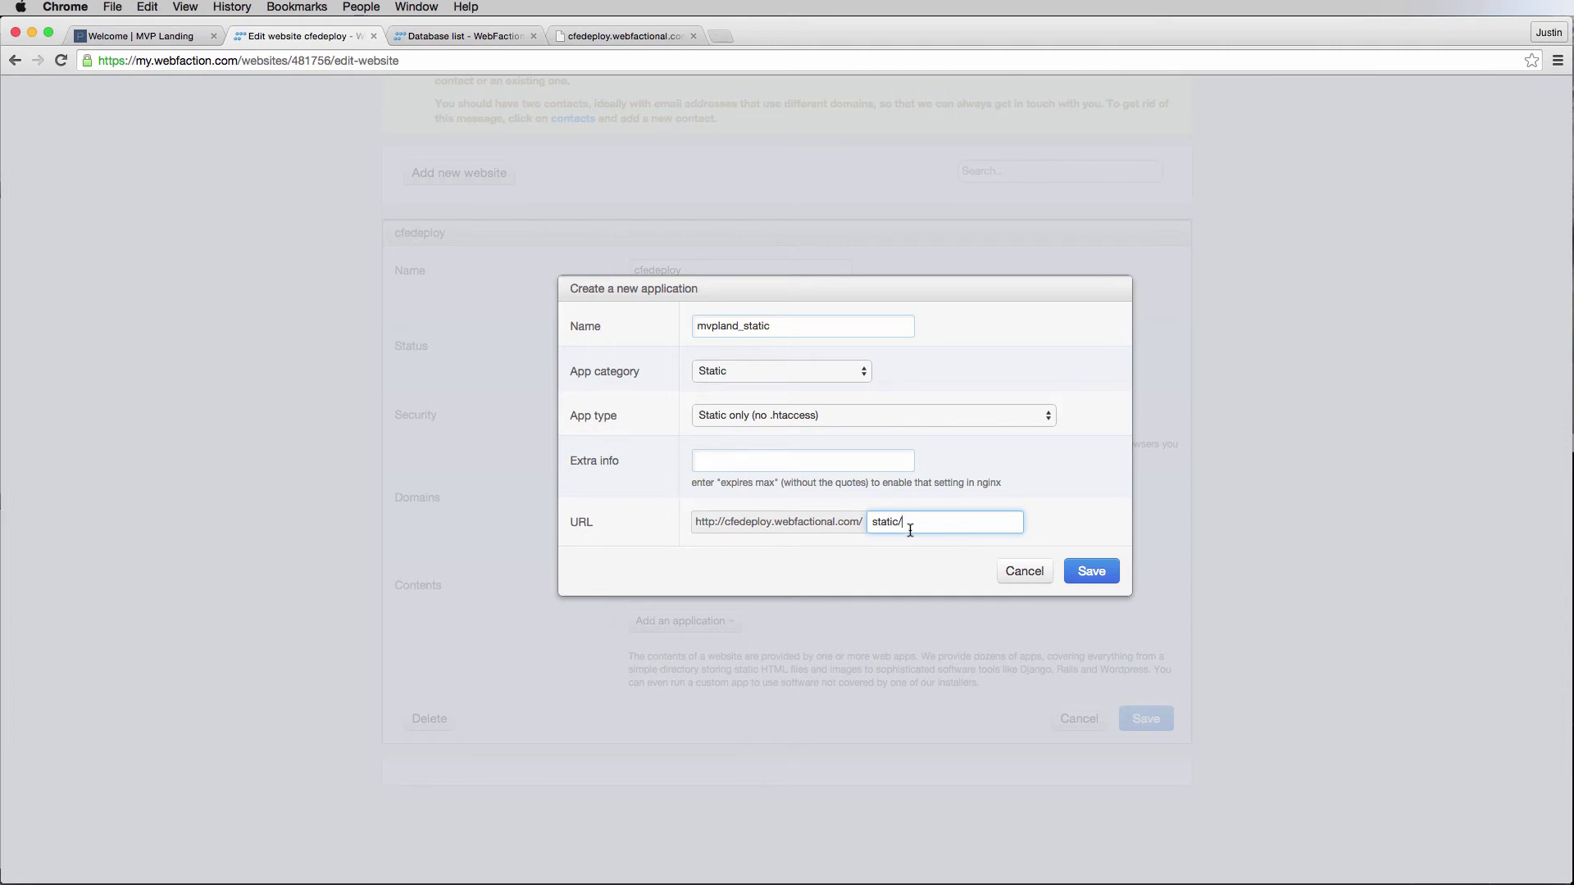
left_click(1104, 577)
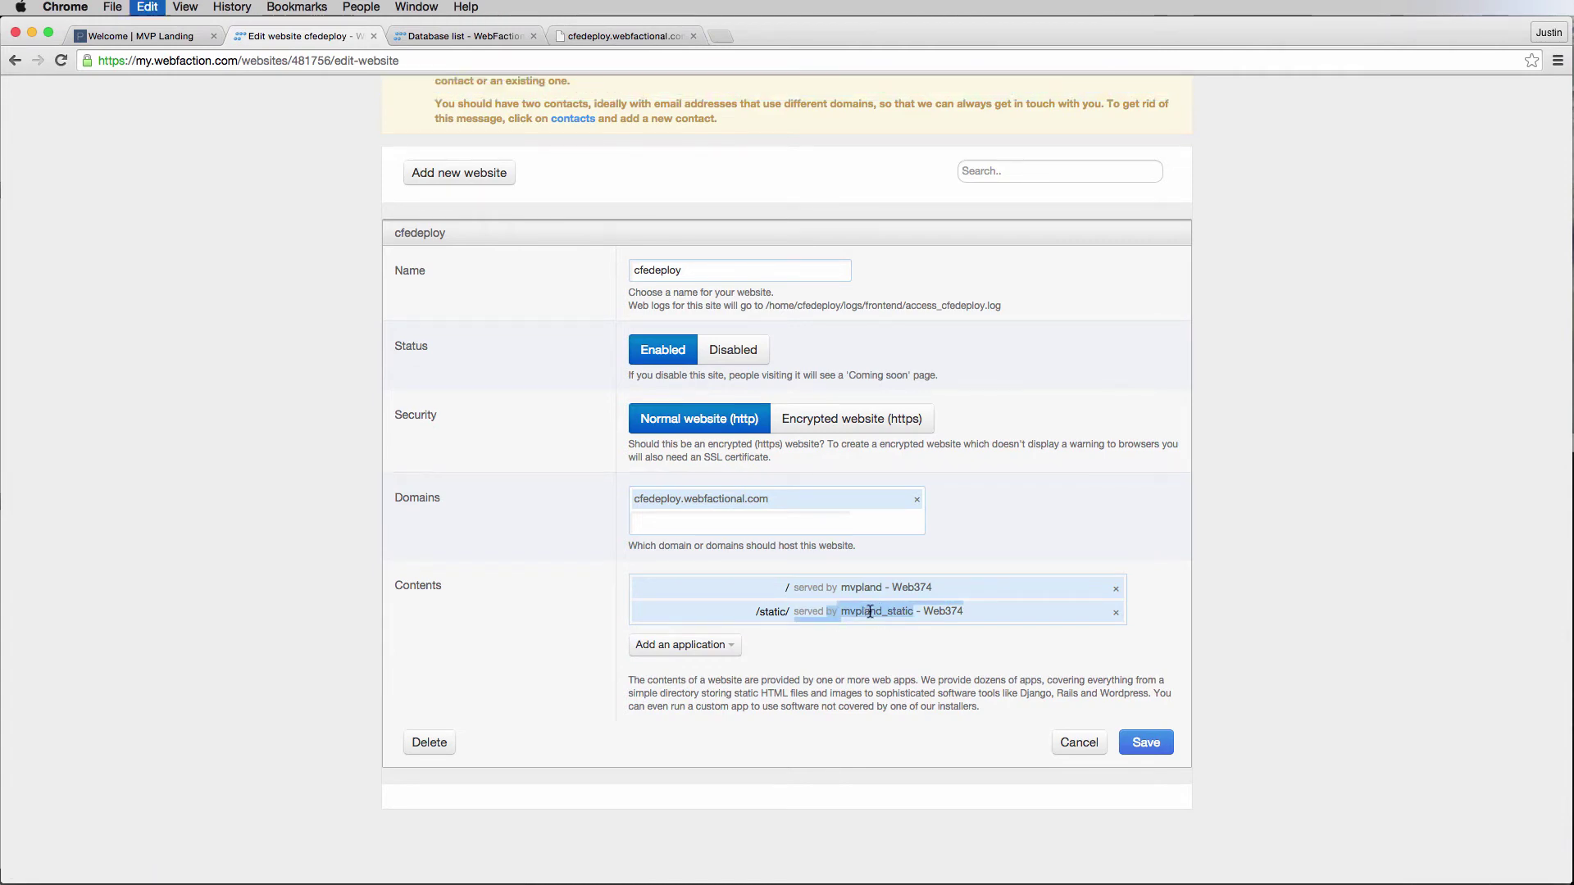
On line 2 of production.py, write '#static is here' followed by the pasted mvpland_static name.
key("super+Tab")
key("Tab")
key("Tab")
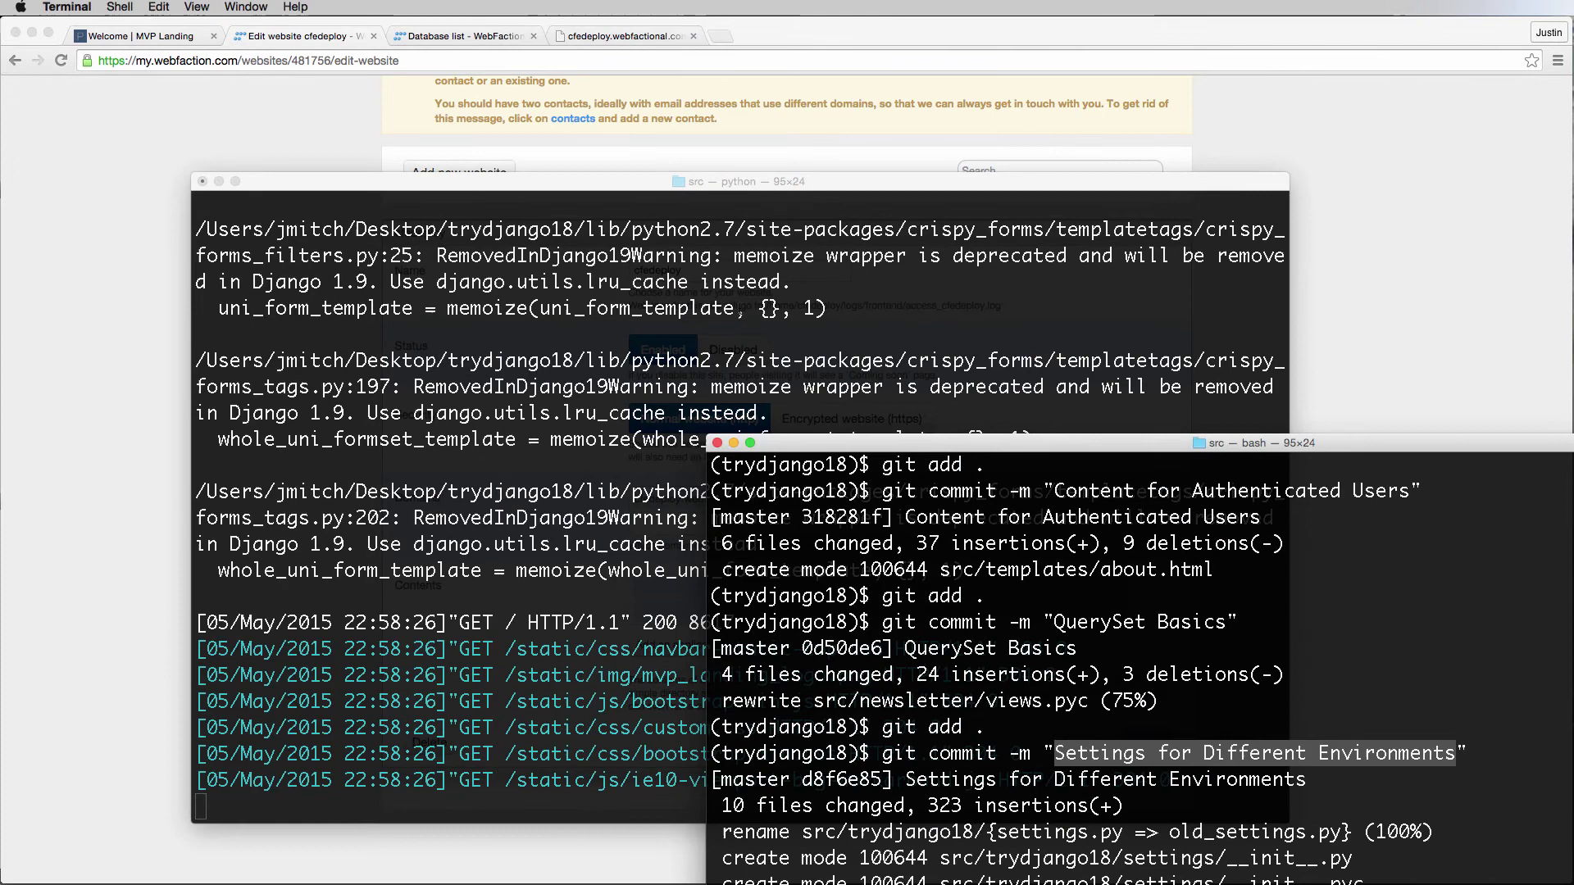
key("super+Tab")
key("Tab")
key("Tab")
key("shift+Tab")
key("shift+Tab")
key("Tab")
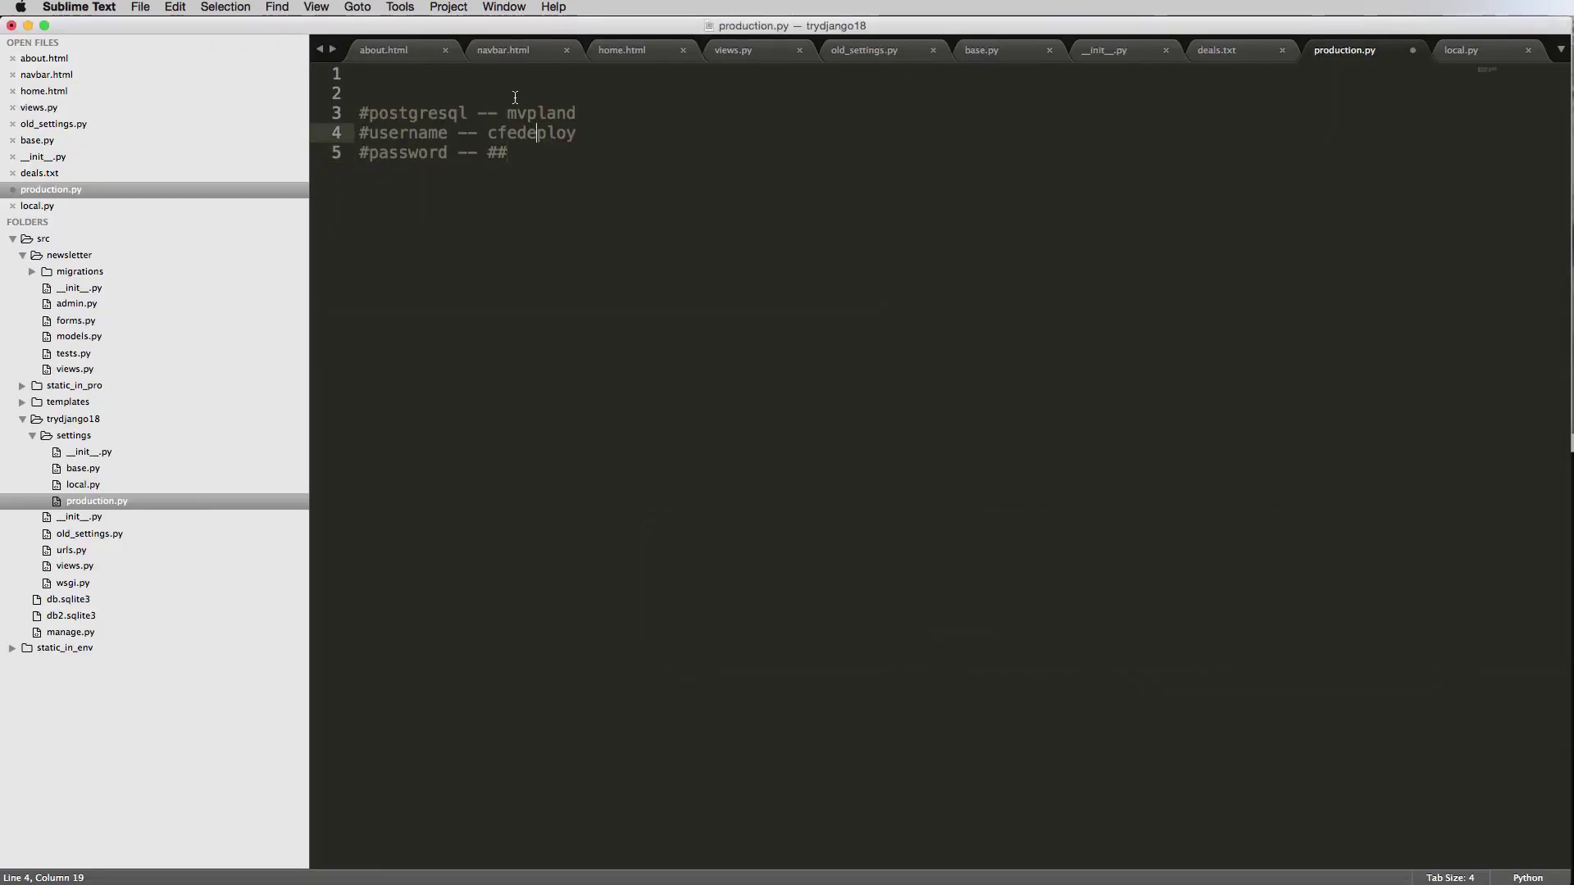
left_click(516, 97)
type("#stat")
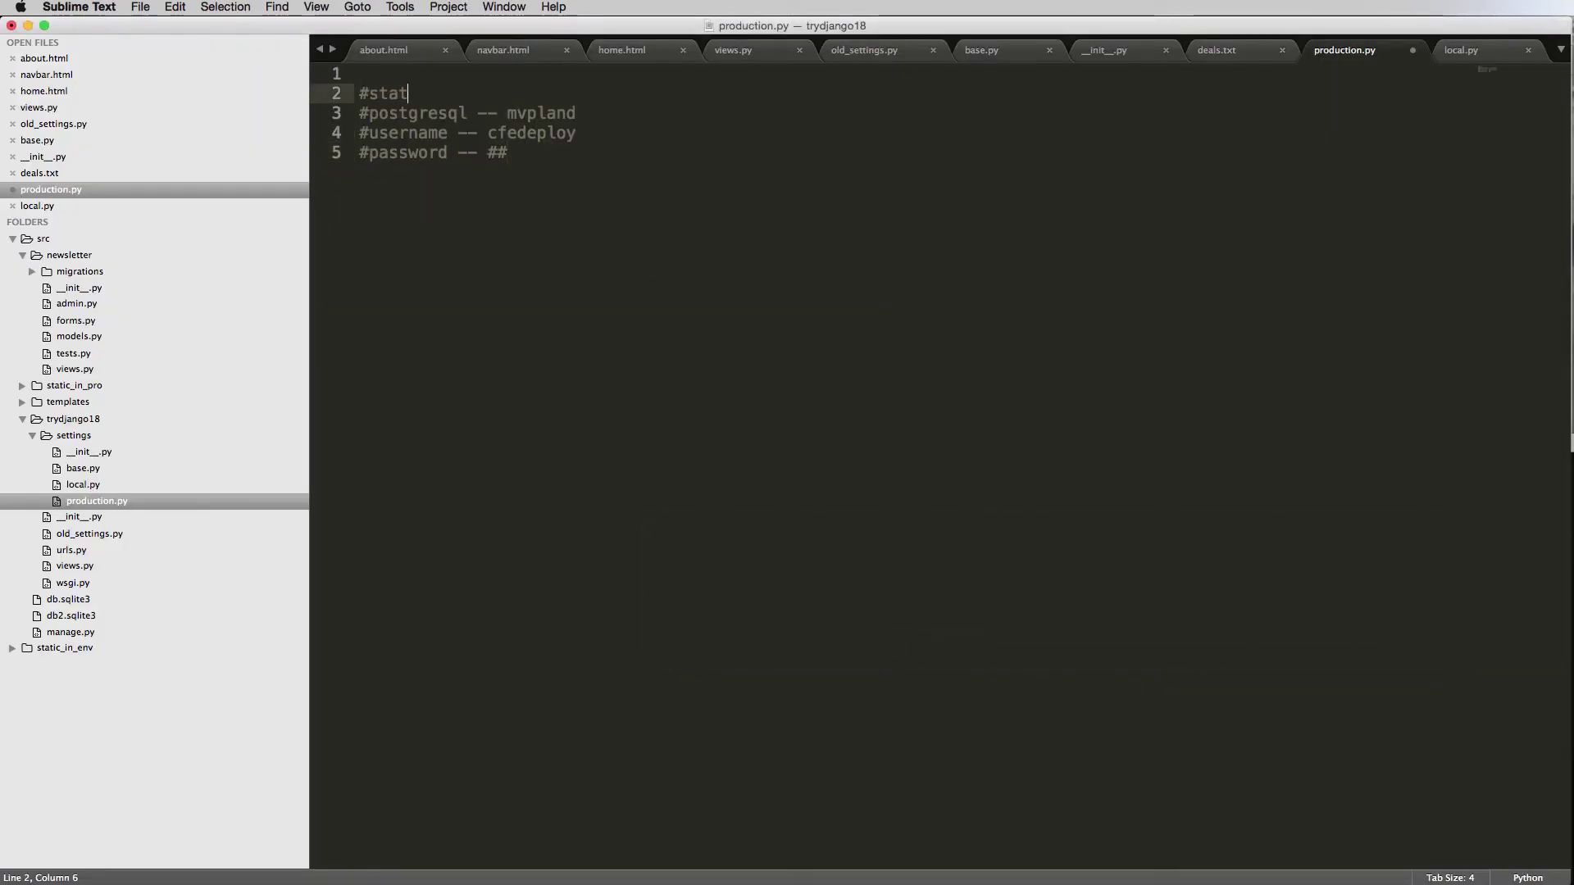
type("ic is here by")
type("mvpland_static")
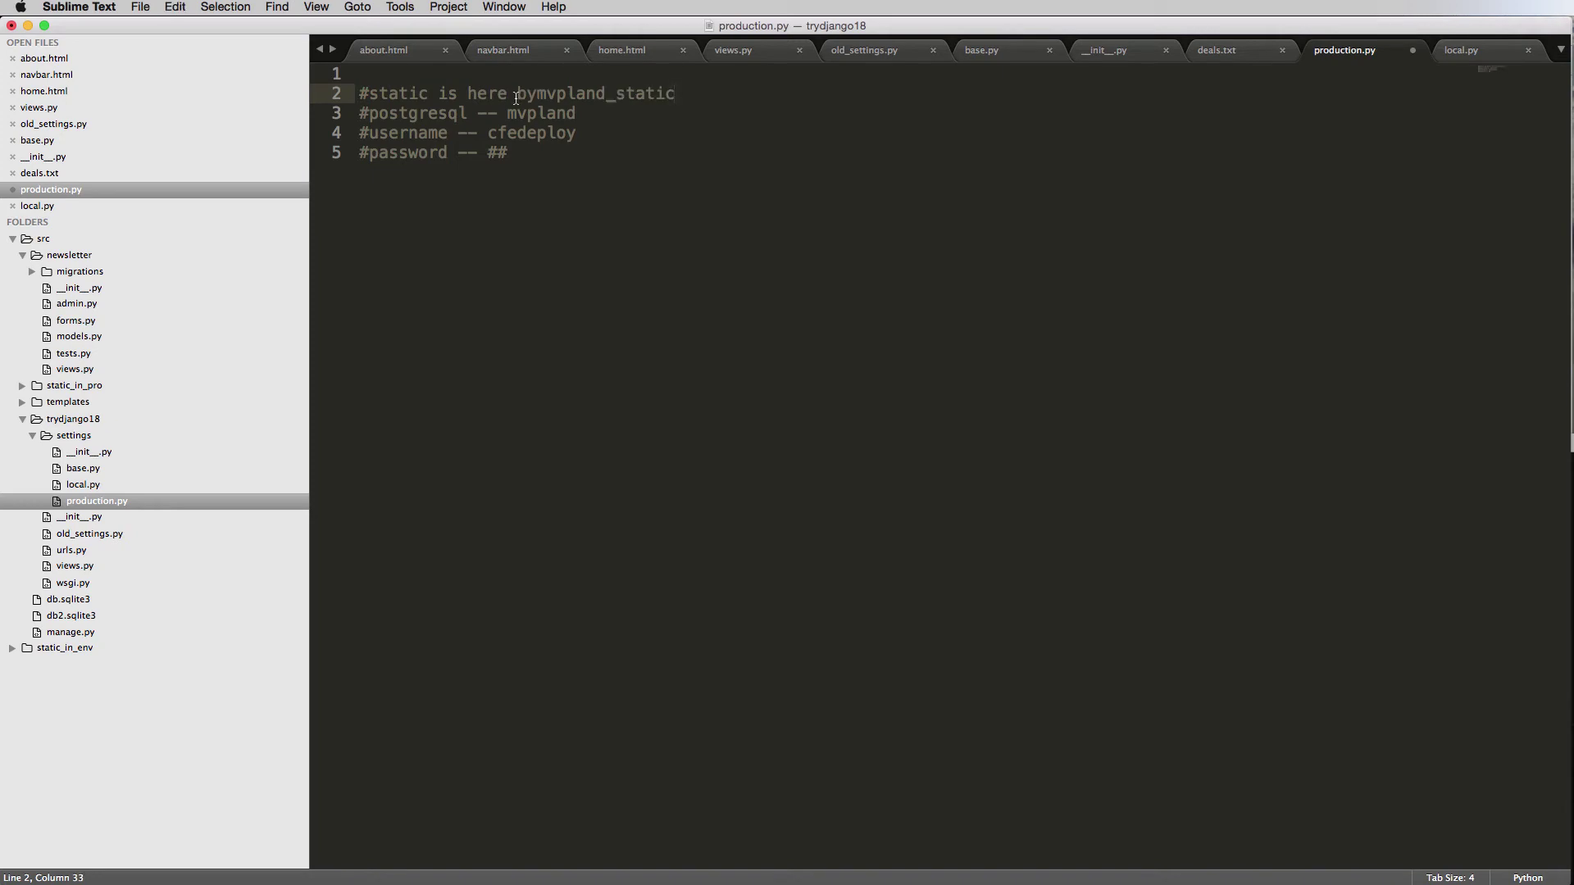
Delete the stray word 'by' from the comment and save production.py.
left_click(527, 96)
key("BackSpace")
key("Delete")
key("super+s")
left_click(758, 206)
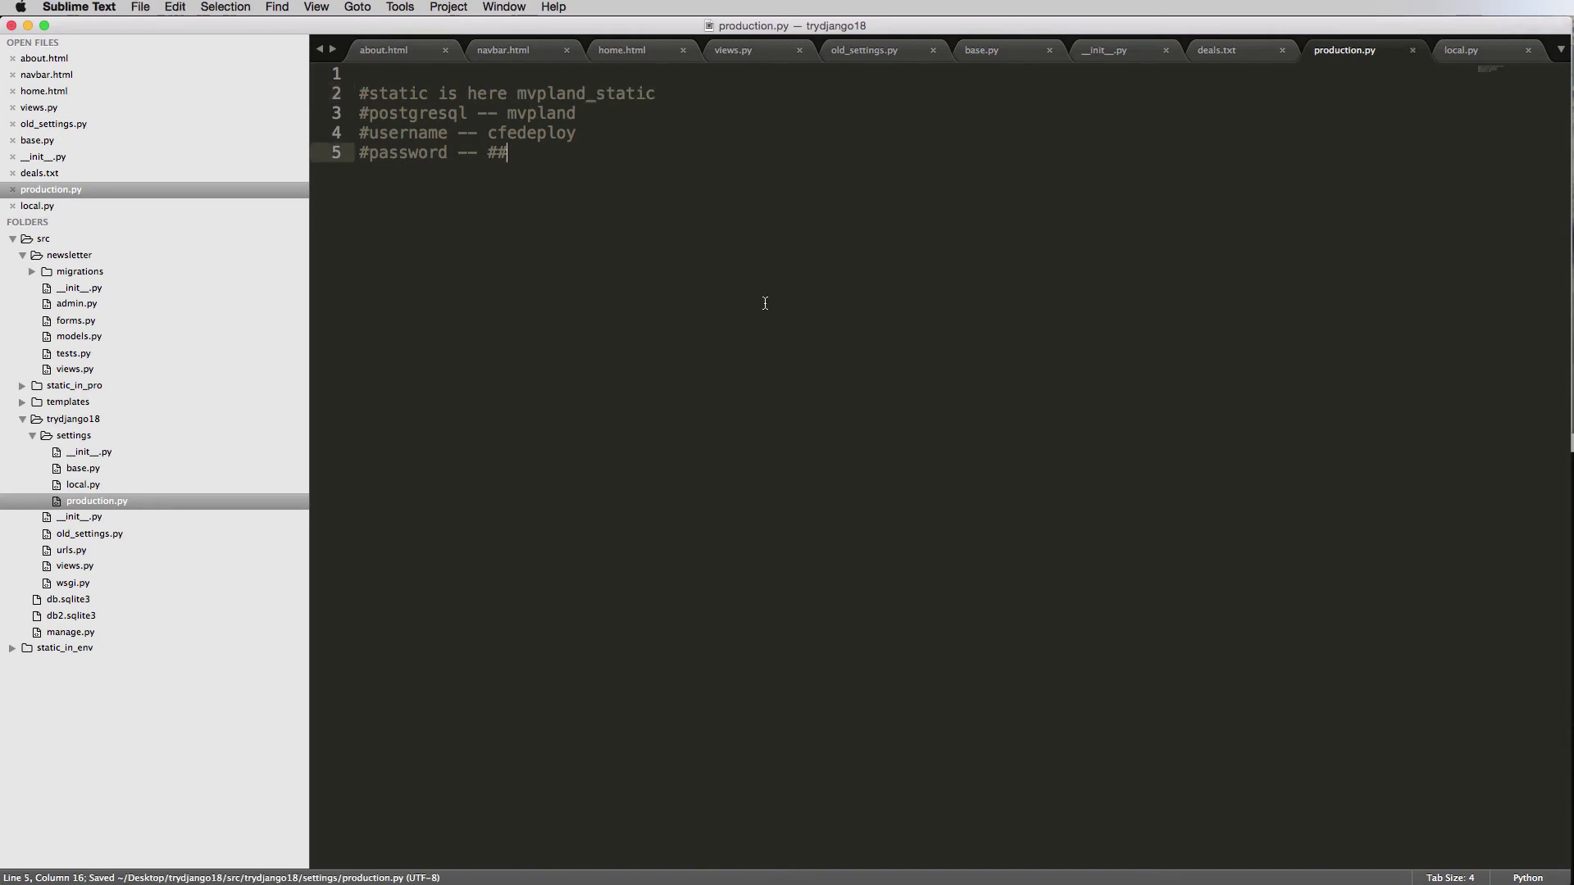
key("super+Tab")
key("super+Tab")
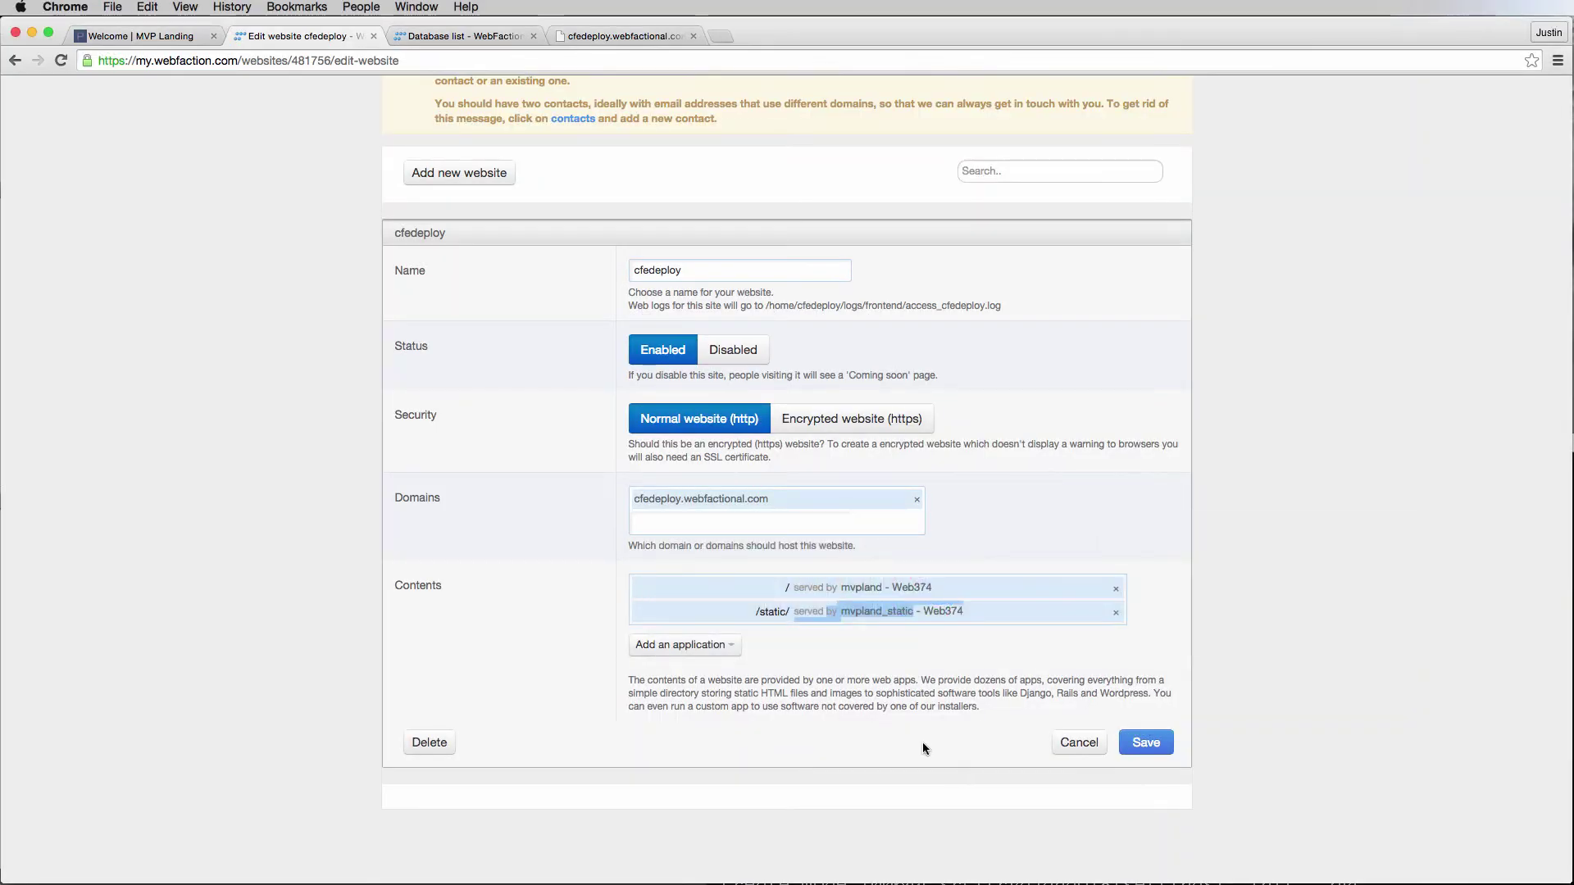
Change the static path from /static/ to /static and retry saving the cfedeploy website.
left_click(1146, 741)
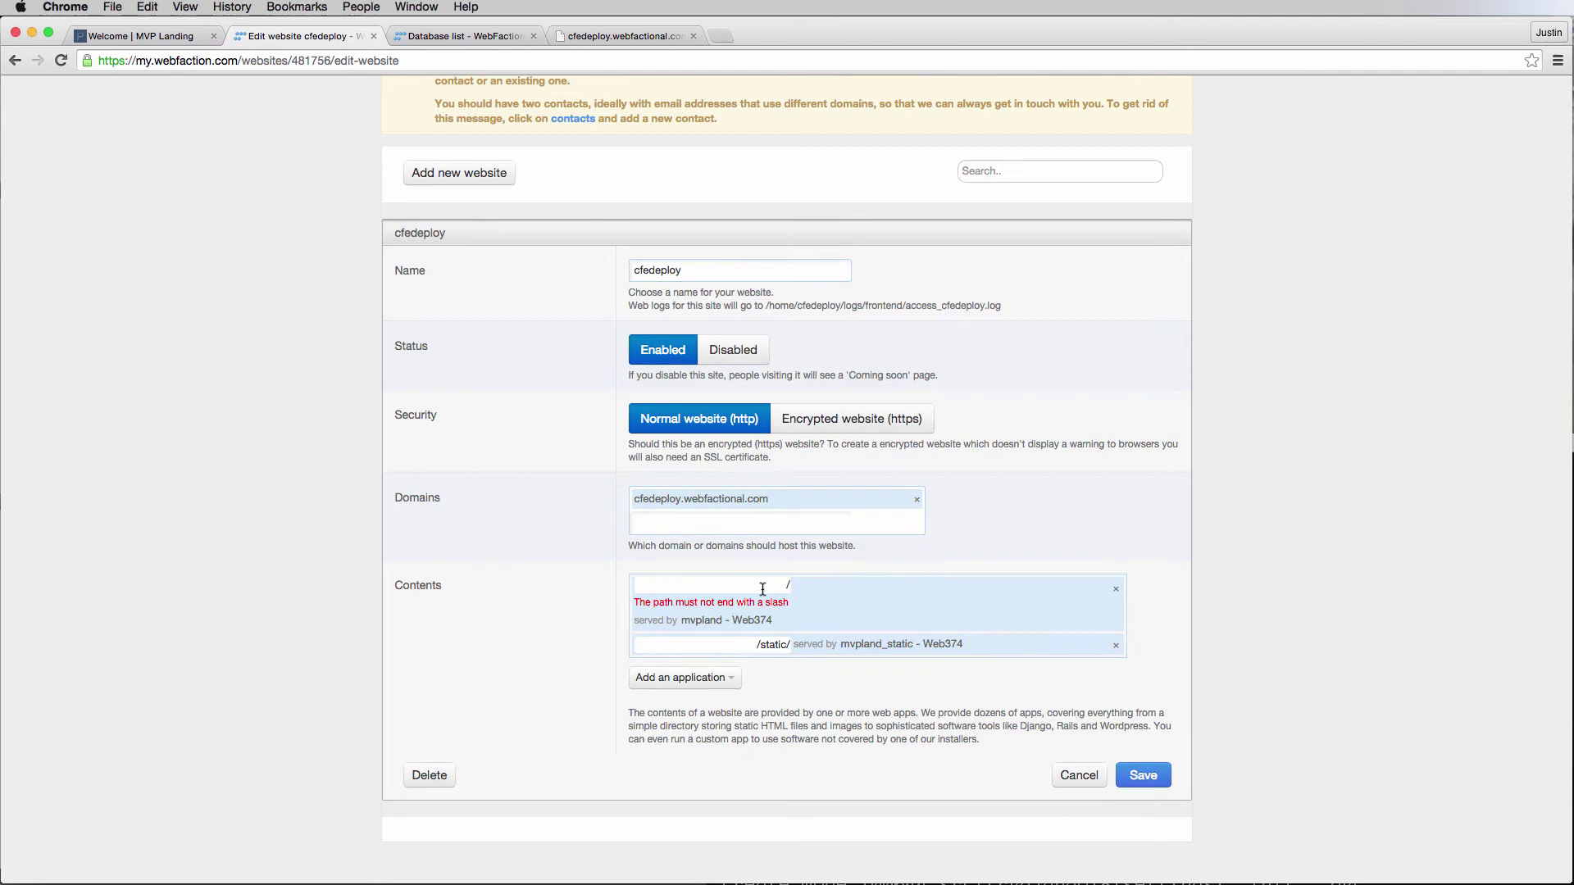
left_click(784, 645)
key("BackSpace")
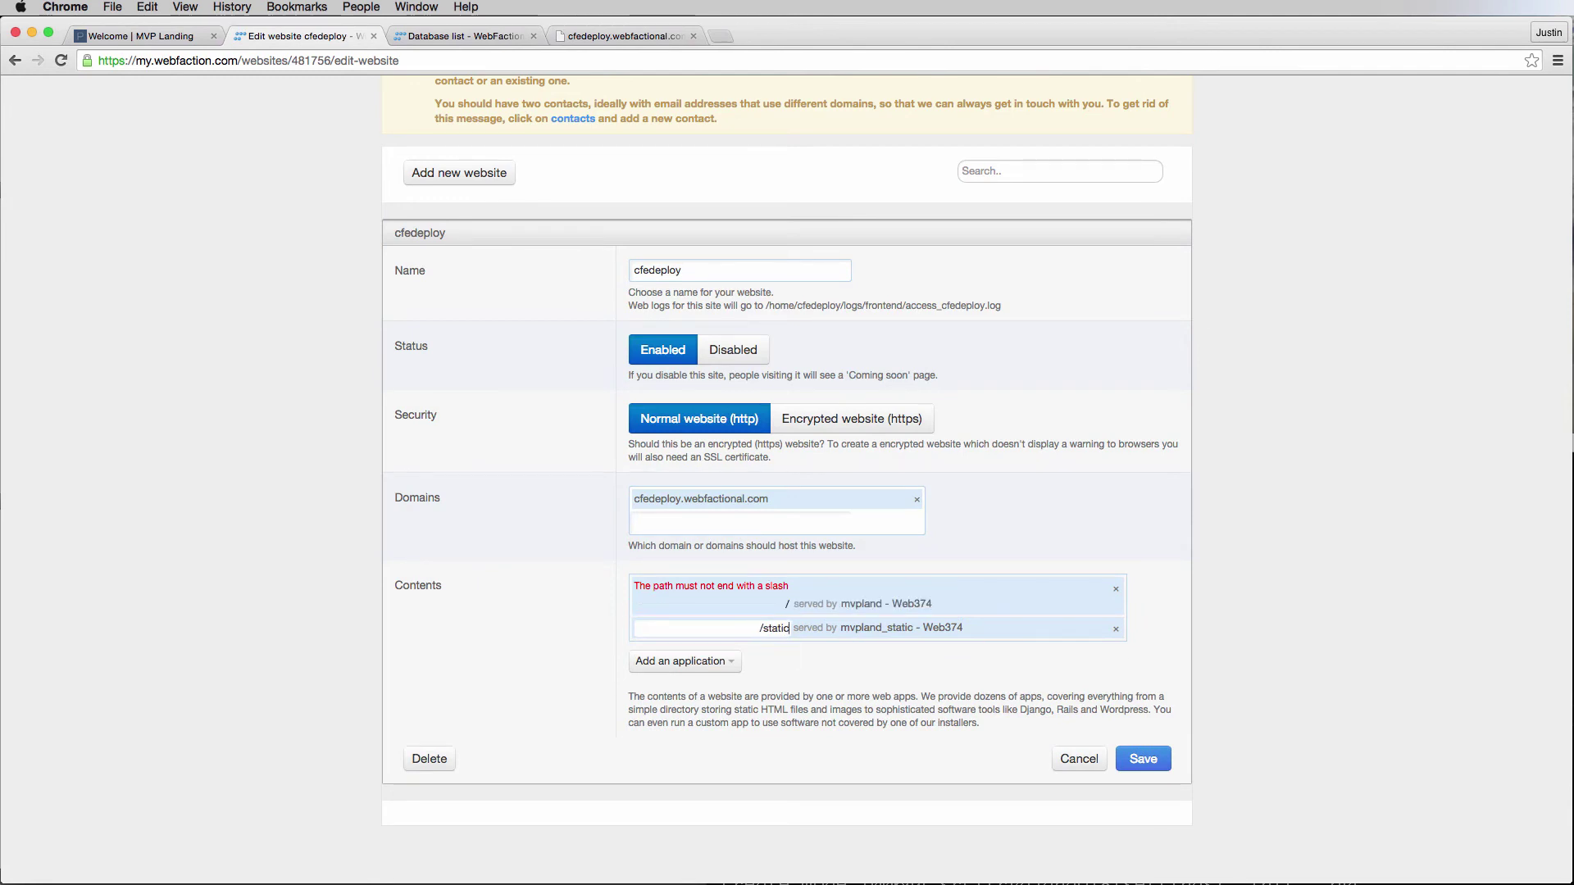
left_click(1147, 768)
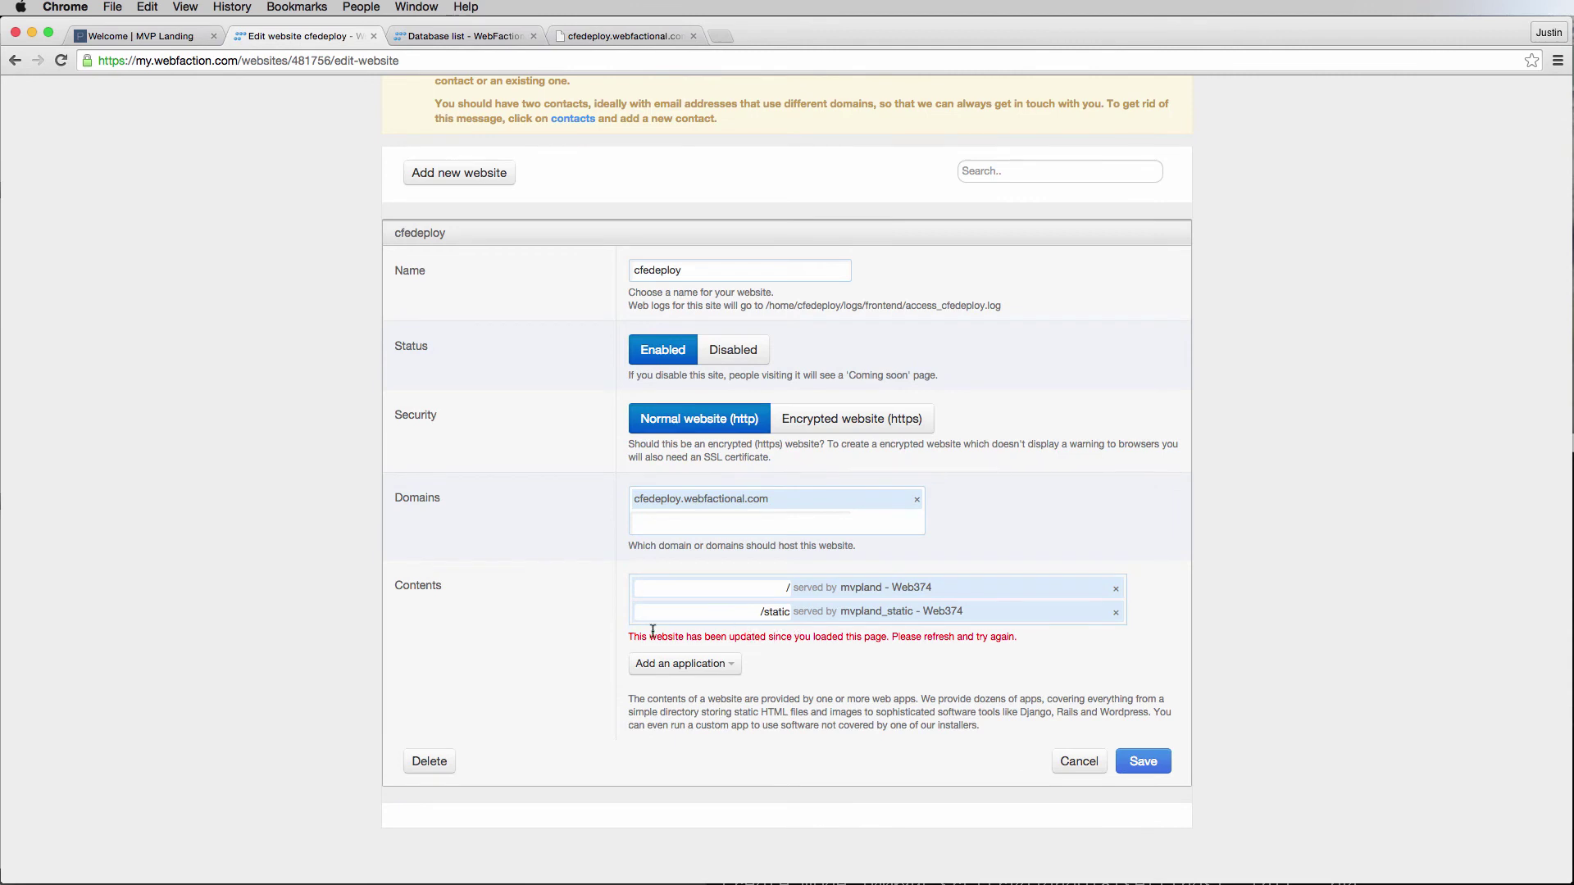
left_click_drag(635, 637, 898, 639)
left_click(994, 641)
left_click(1143, 760)
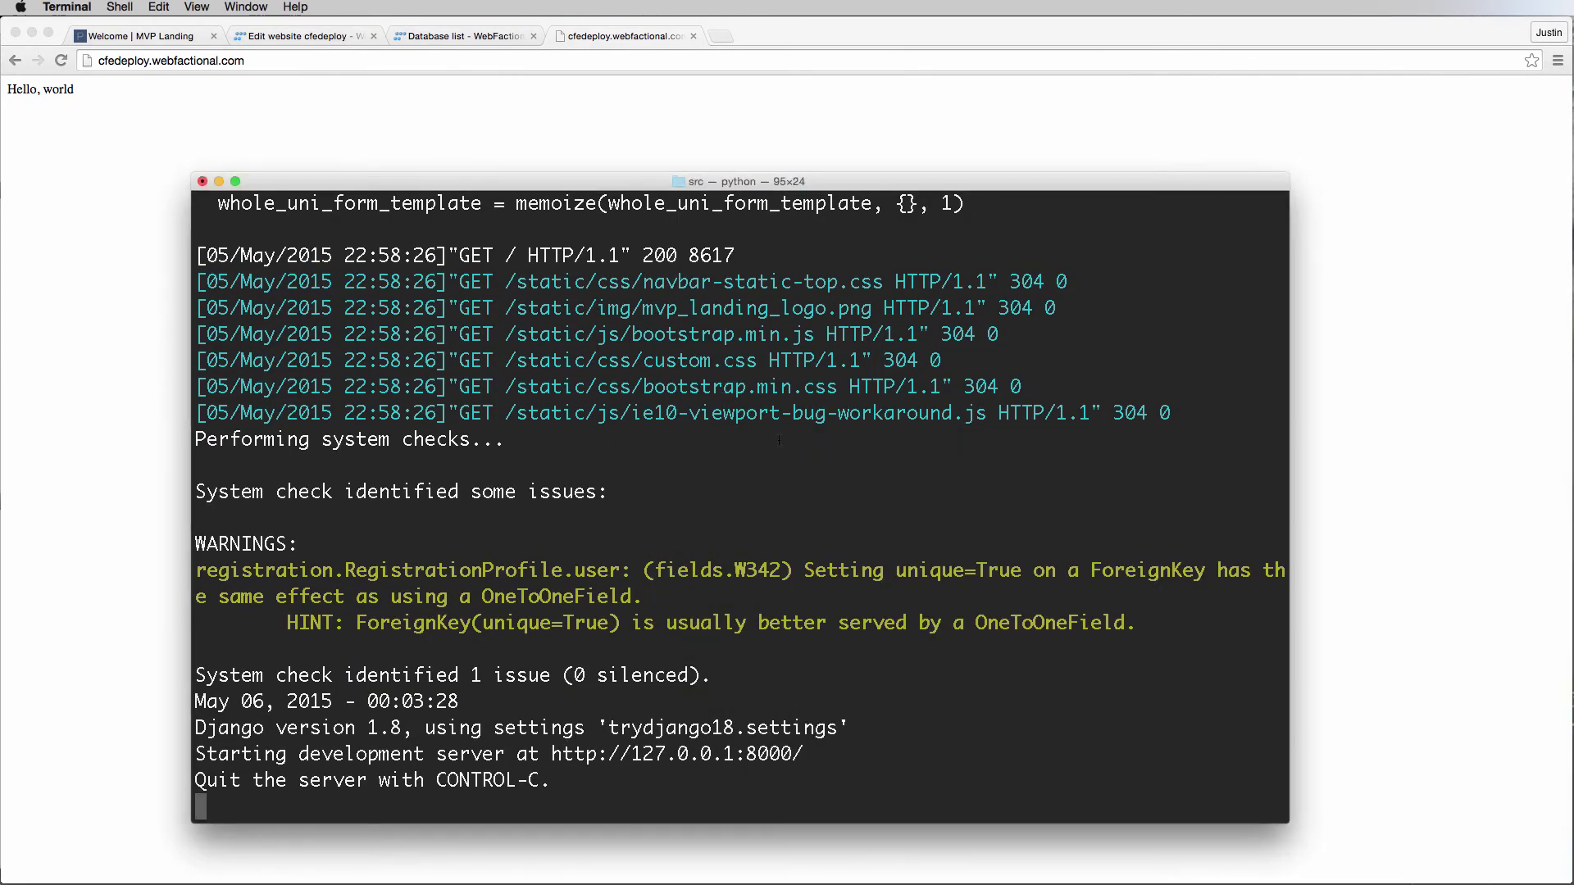
Stop the local dev server and run ssh as the account user to cfedeploy.webfactional.com.
key("ctrl+c")
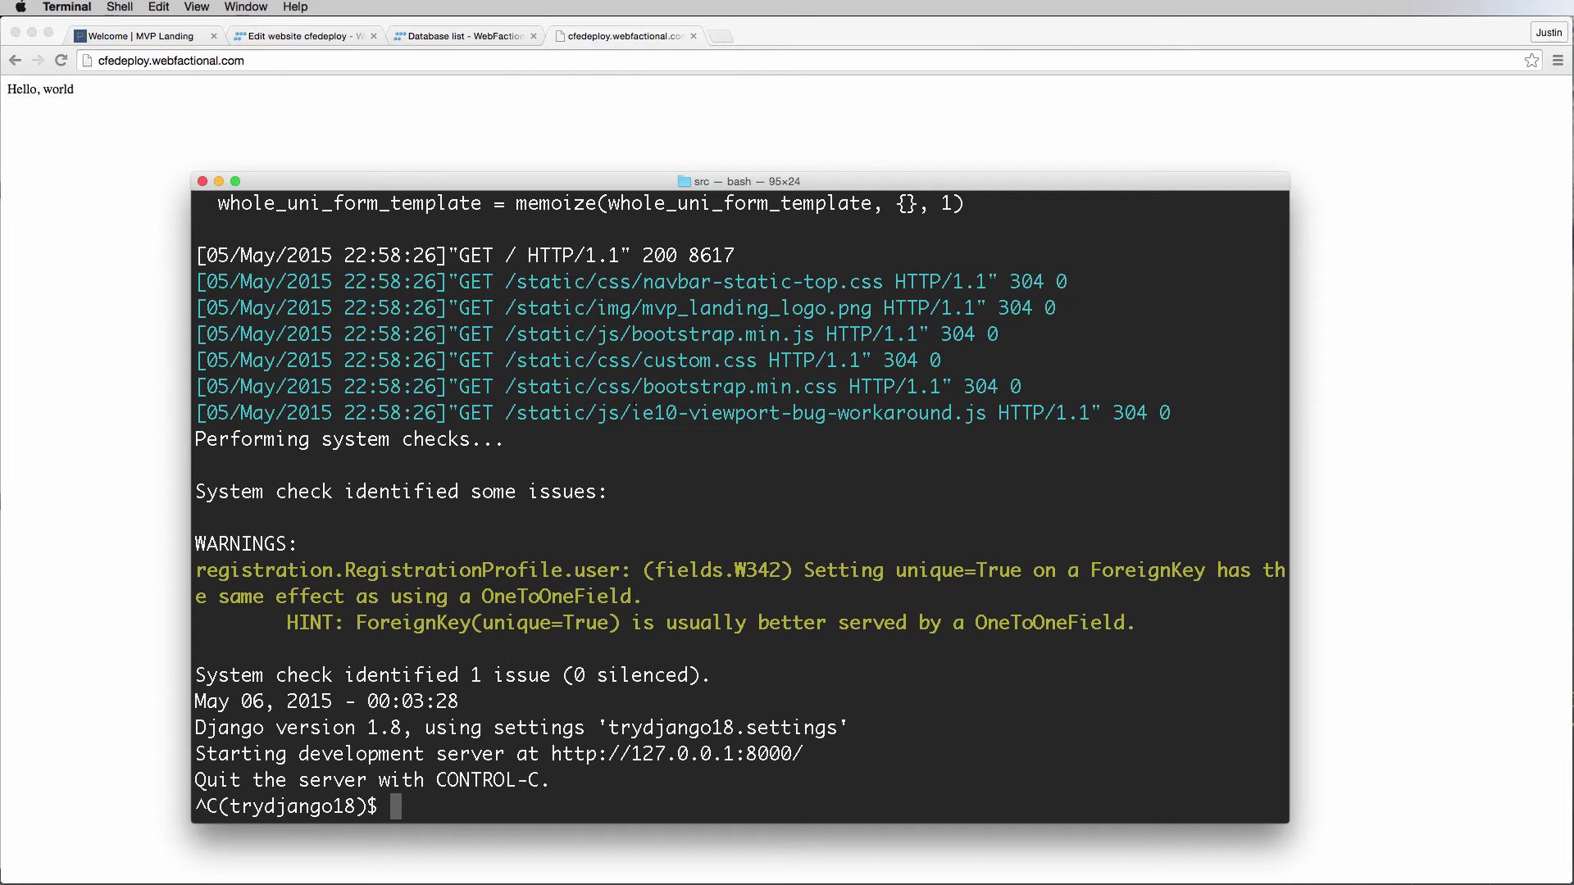
type("ssh")
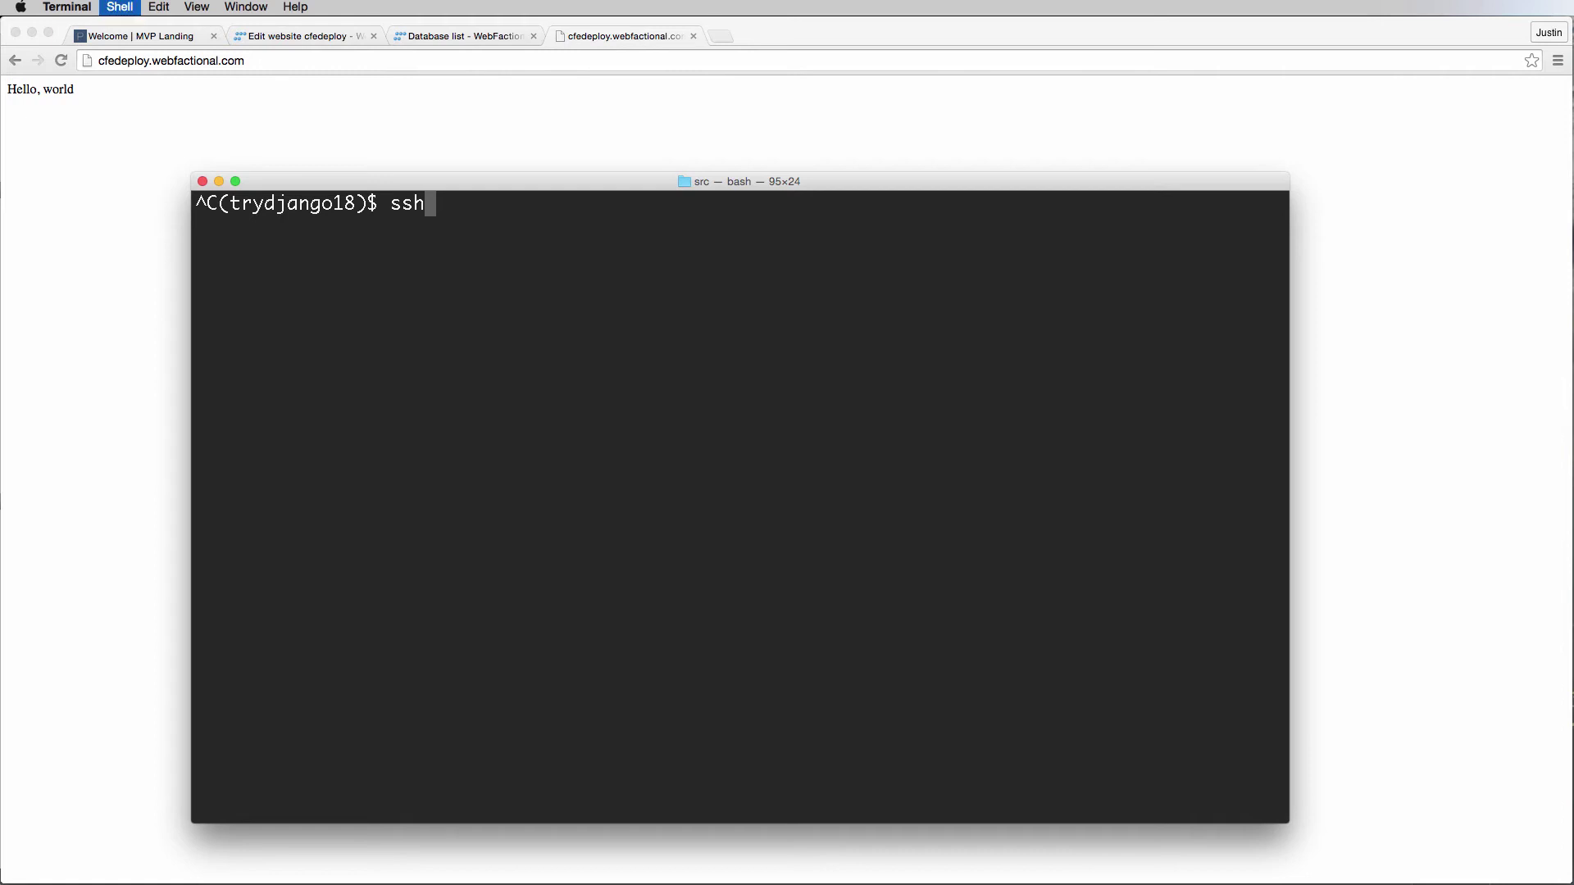
type("ssh")
key("BackSpace")
key("BackSpace")
key("BackSpace")
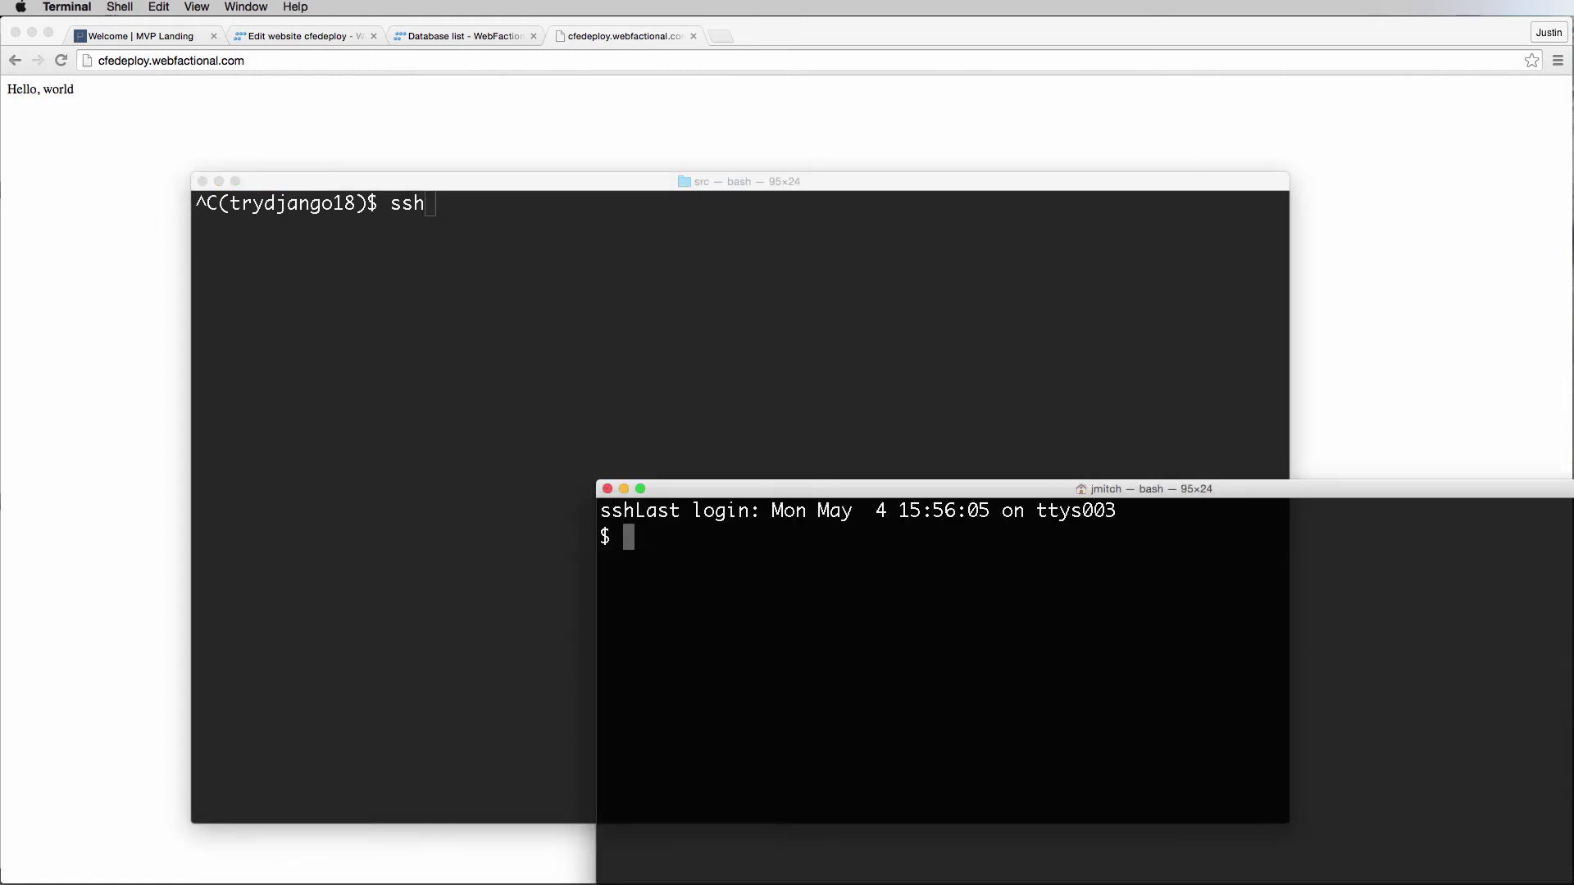
key("super+w")
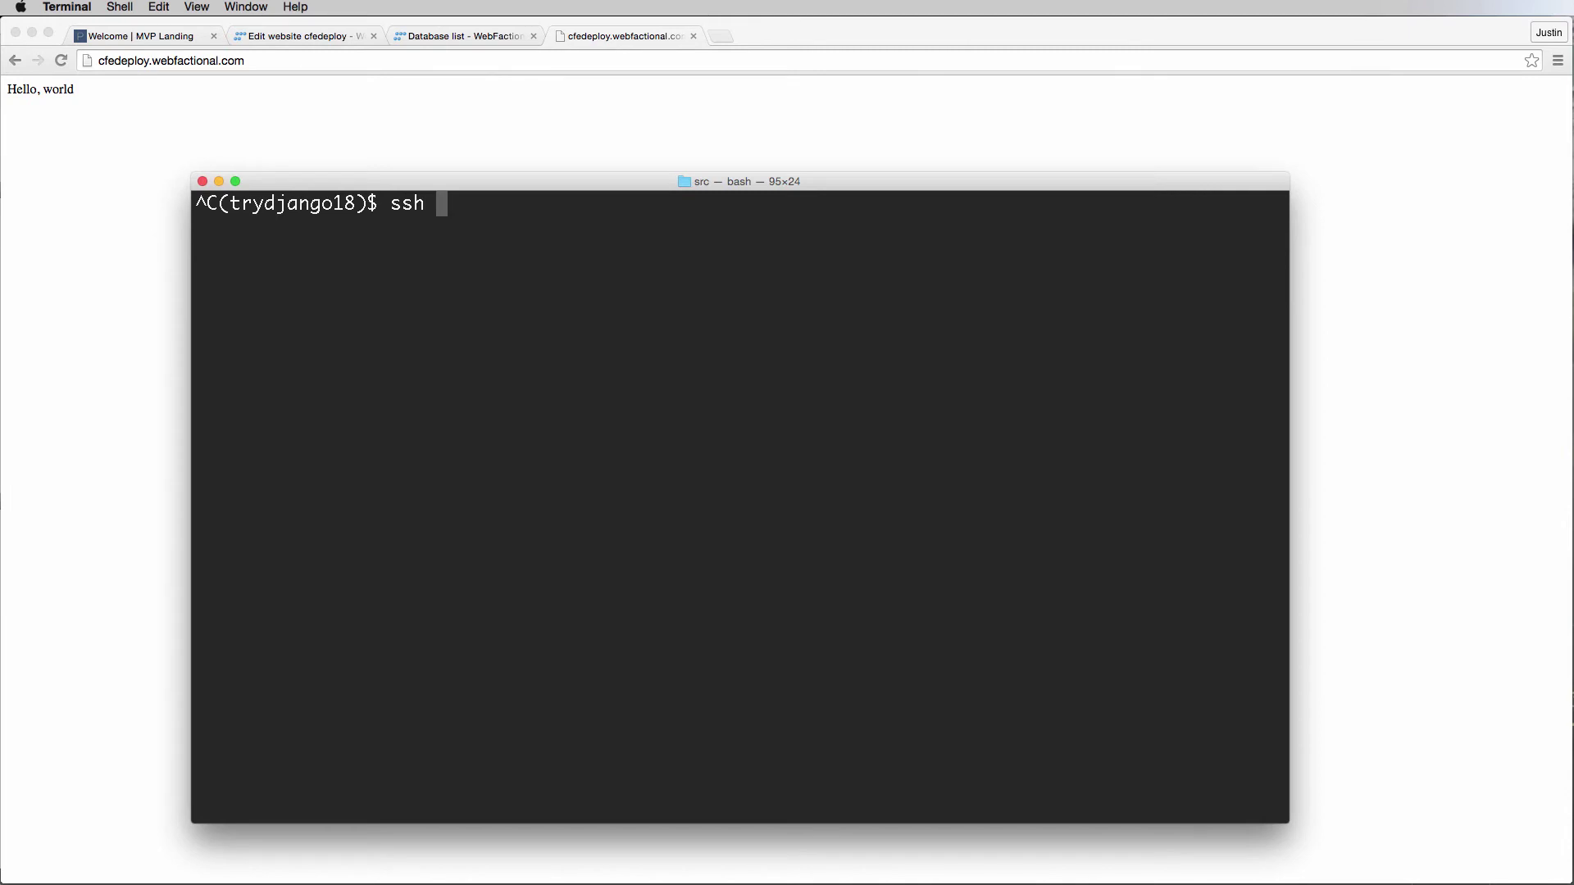
key("BackSpace")
key("BackSpace")
key("BackSpace")
key("BackSpace")
type(" cfedep")
type("loy@cfe")
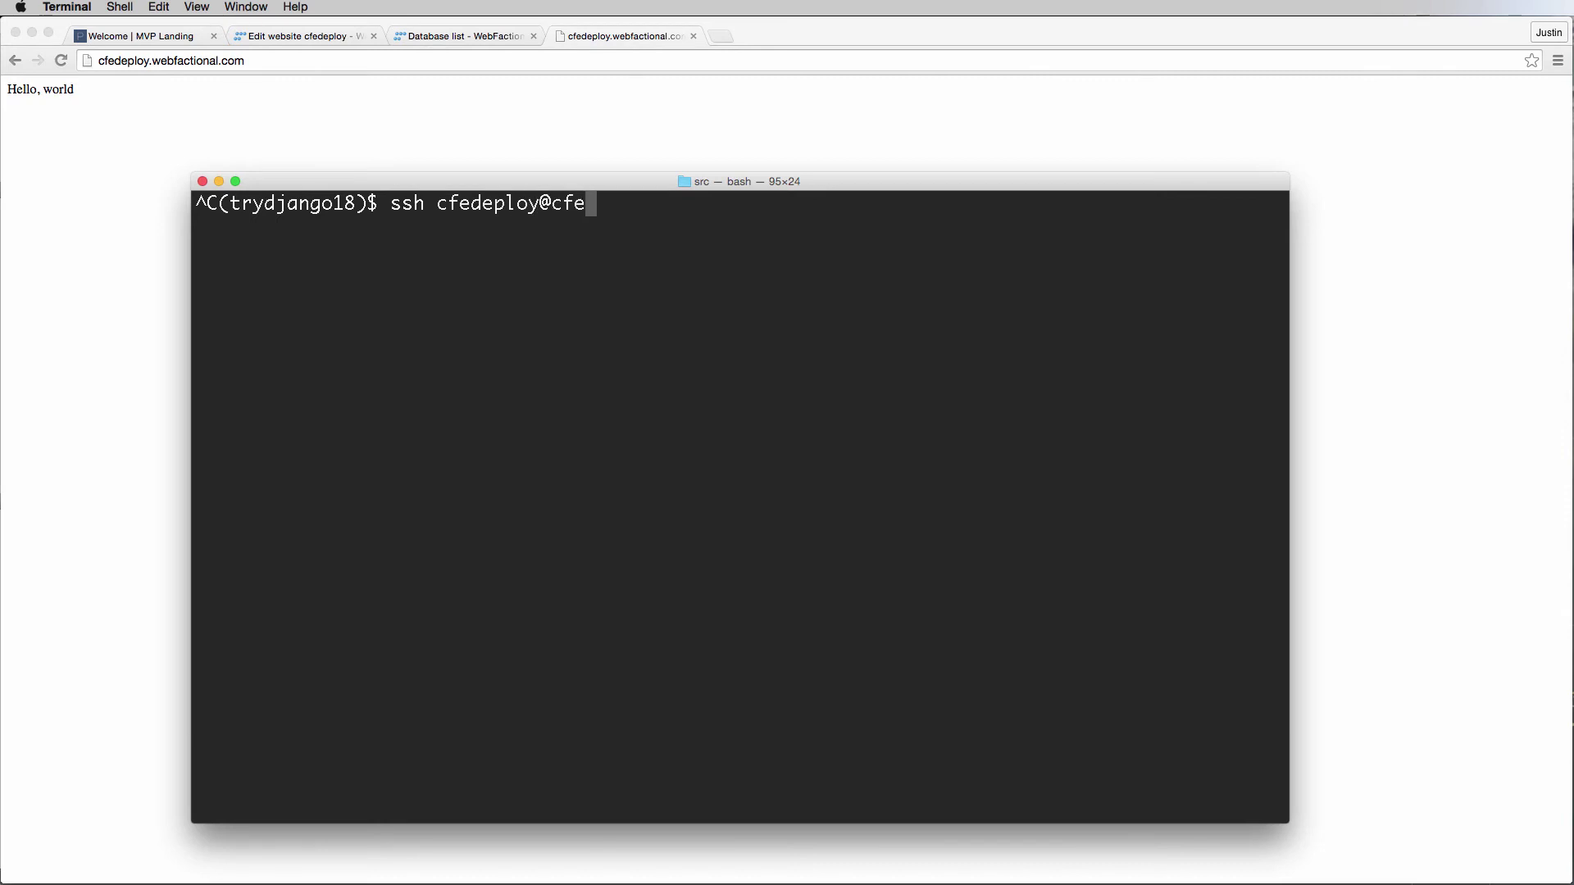
type("deploy.webfactional.com")
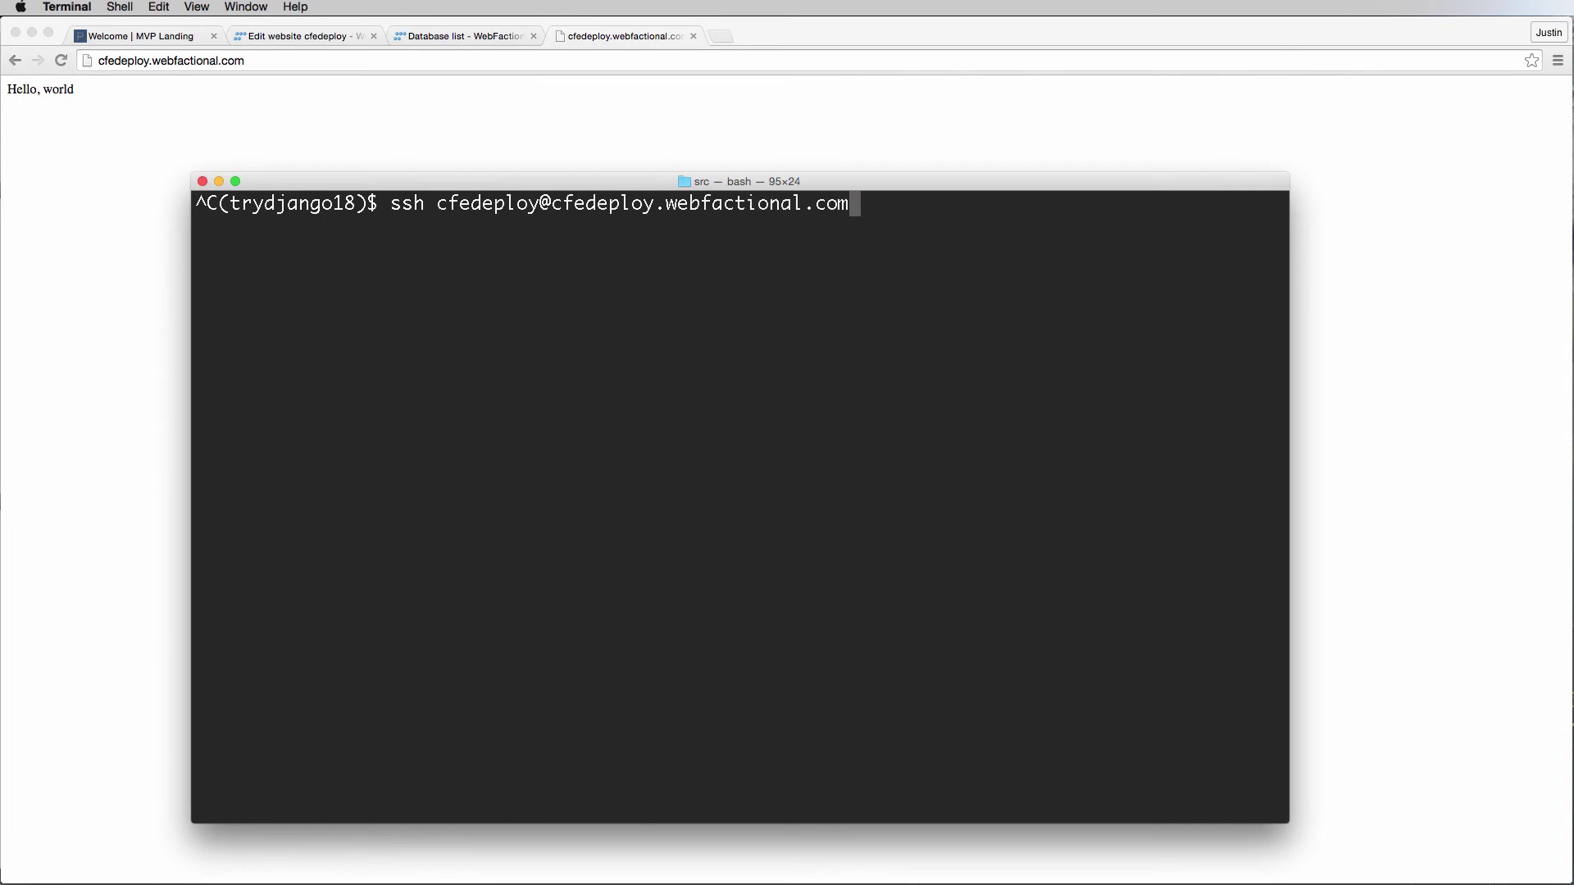
key("Return")
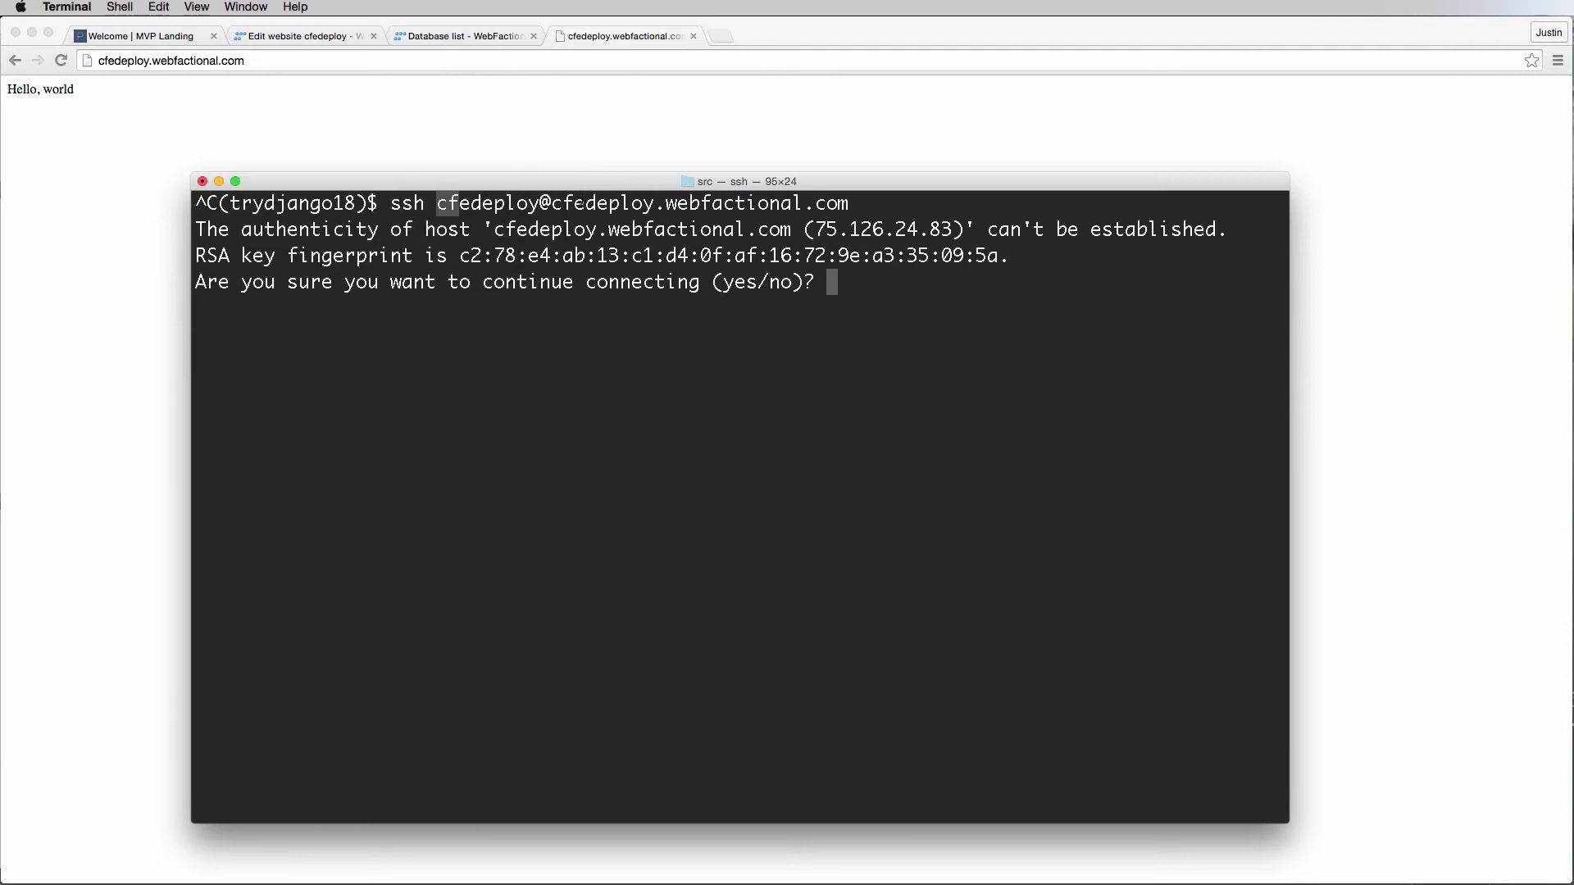
Trust the server's host key with 'yes' and submit the account password to log in.
left_click_drag(580, 203, 851, 205)
left_click(873, 211)
left_click_drag(782, 230, 627, 229)
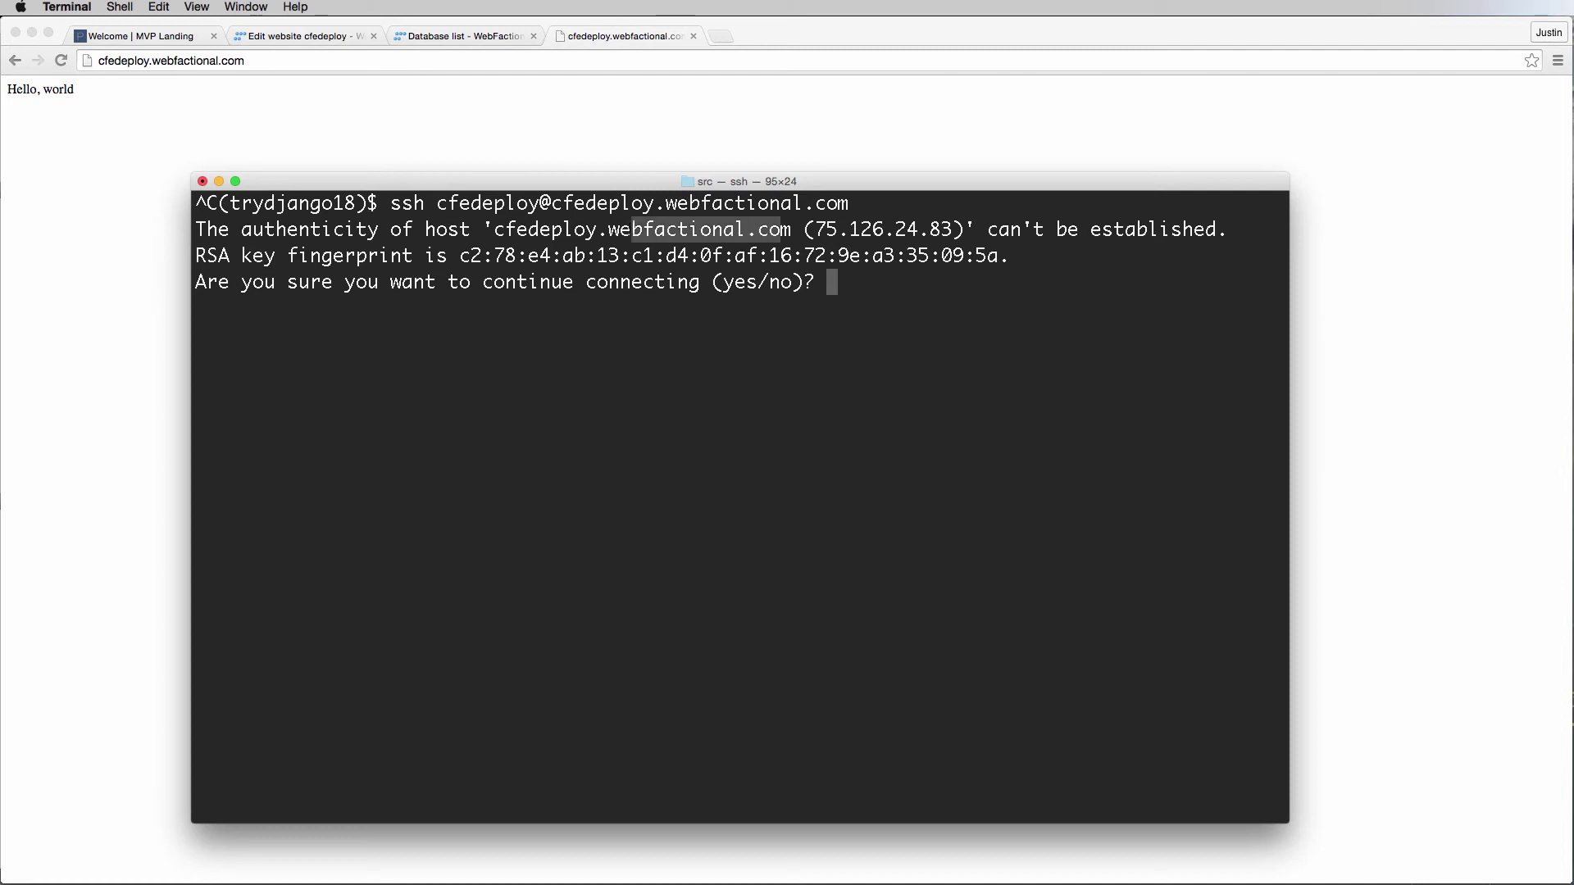
left_click(627, 229)
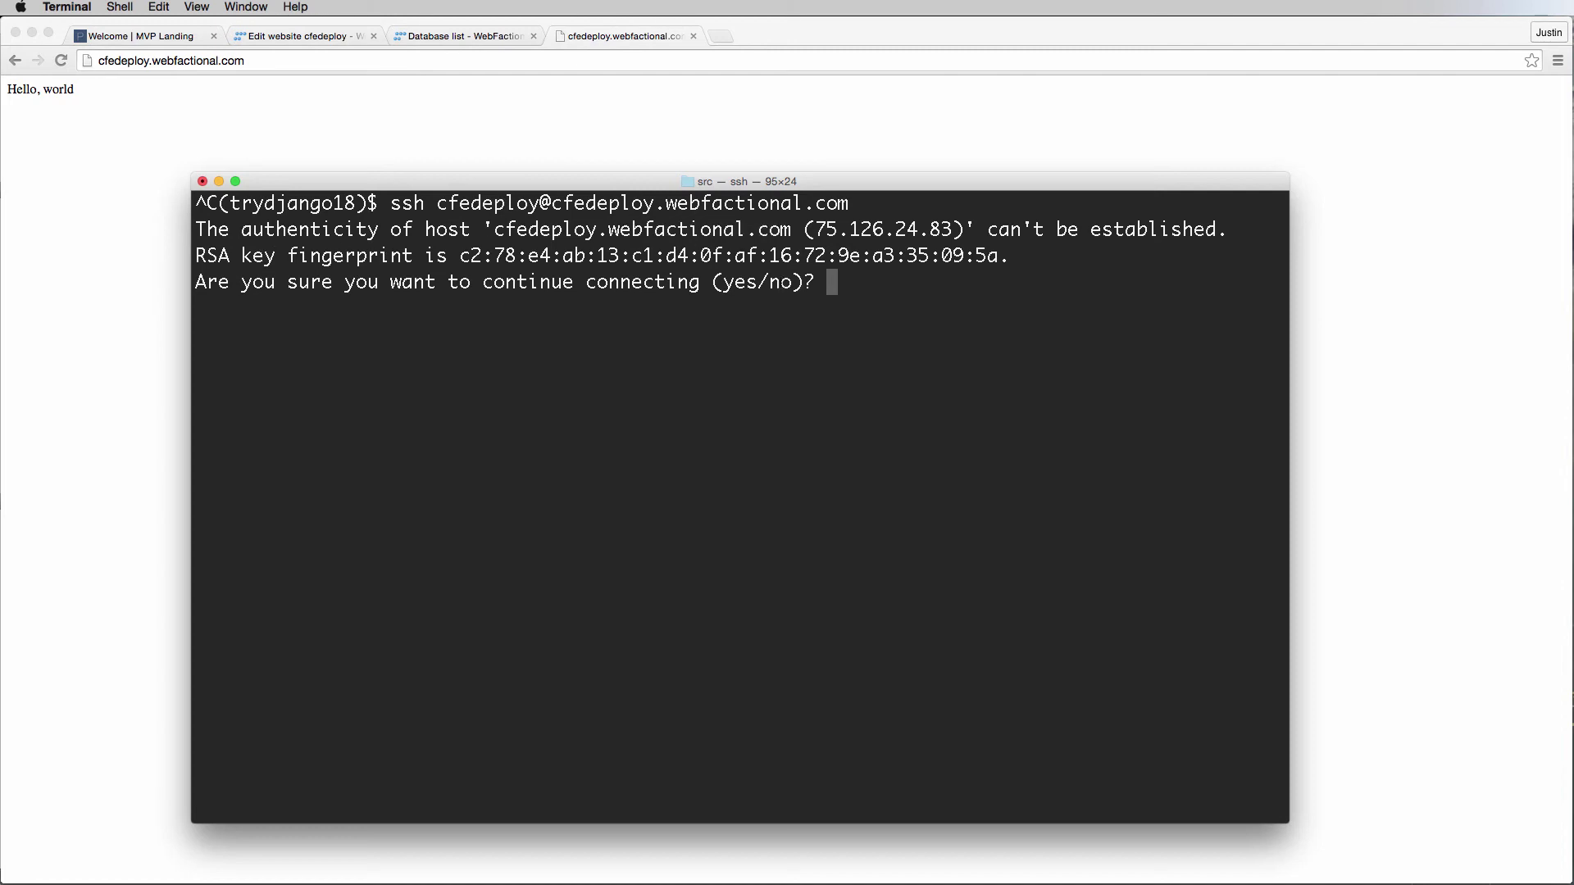
type("yes")
key("Return")
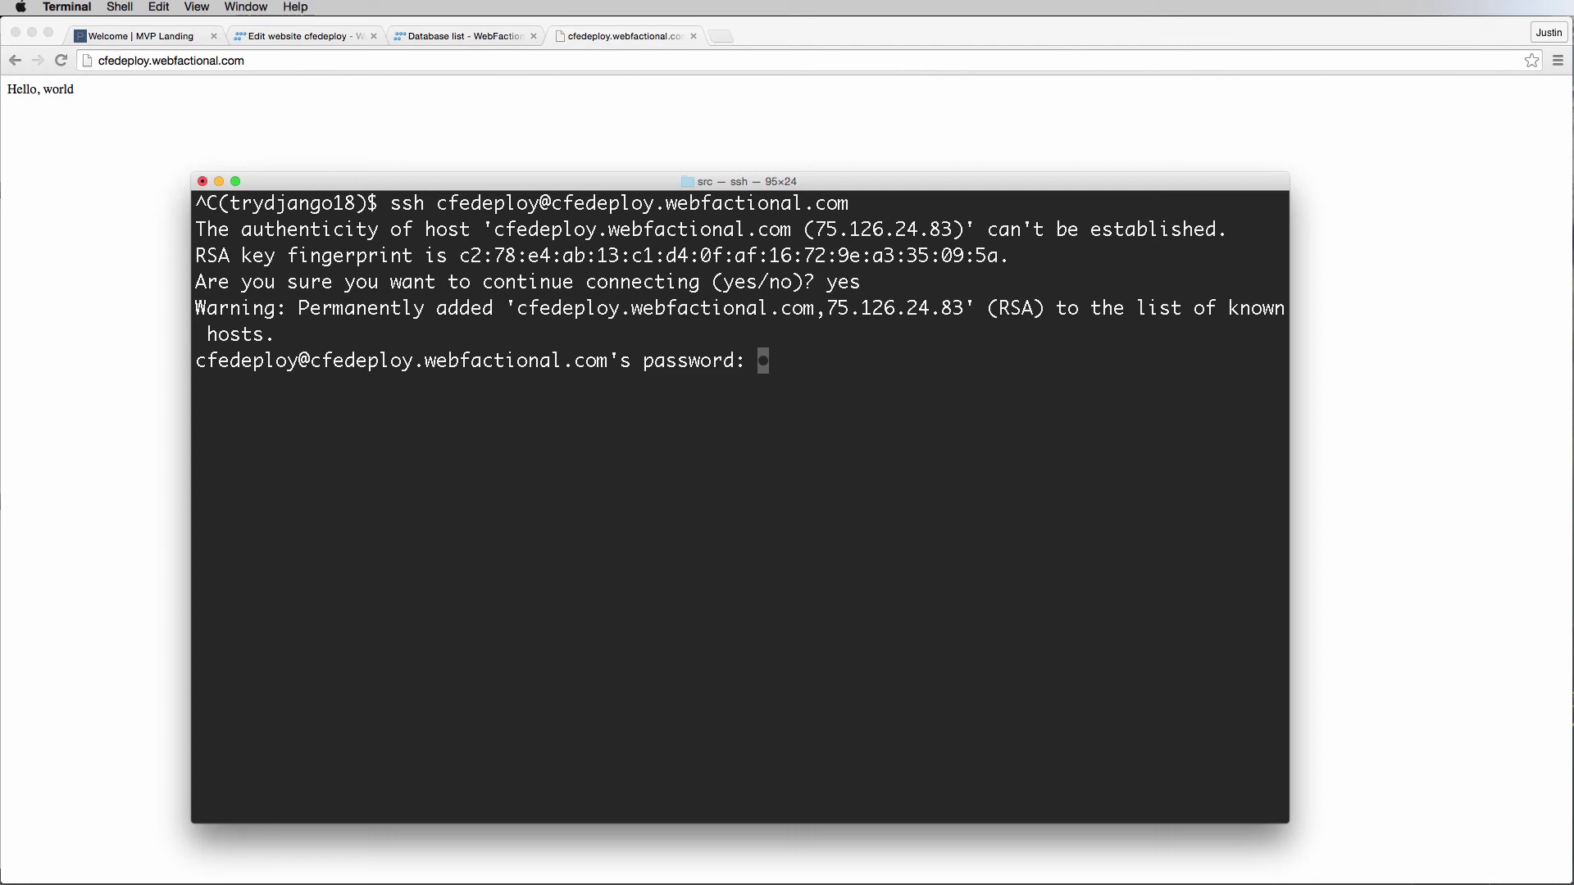
key("Return")
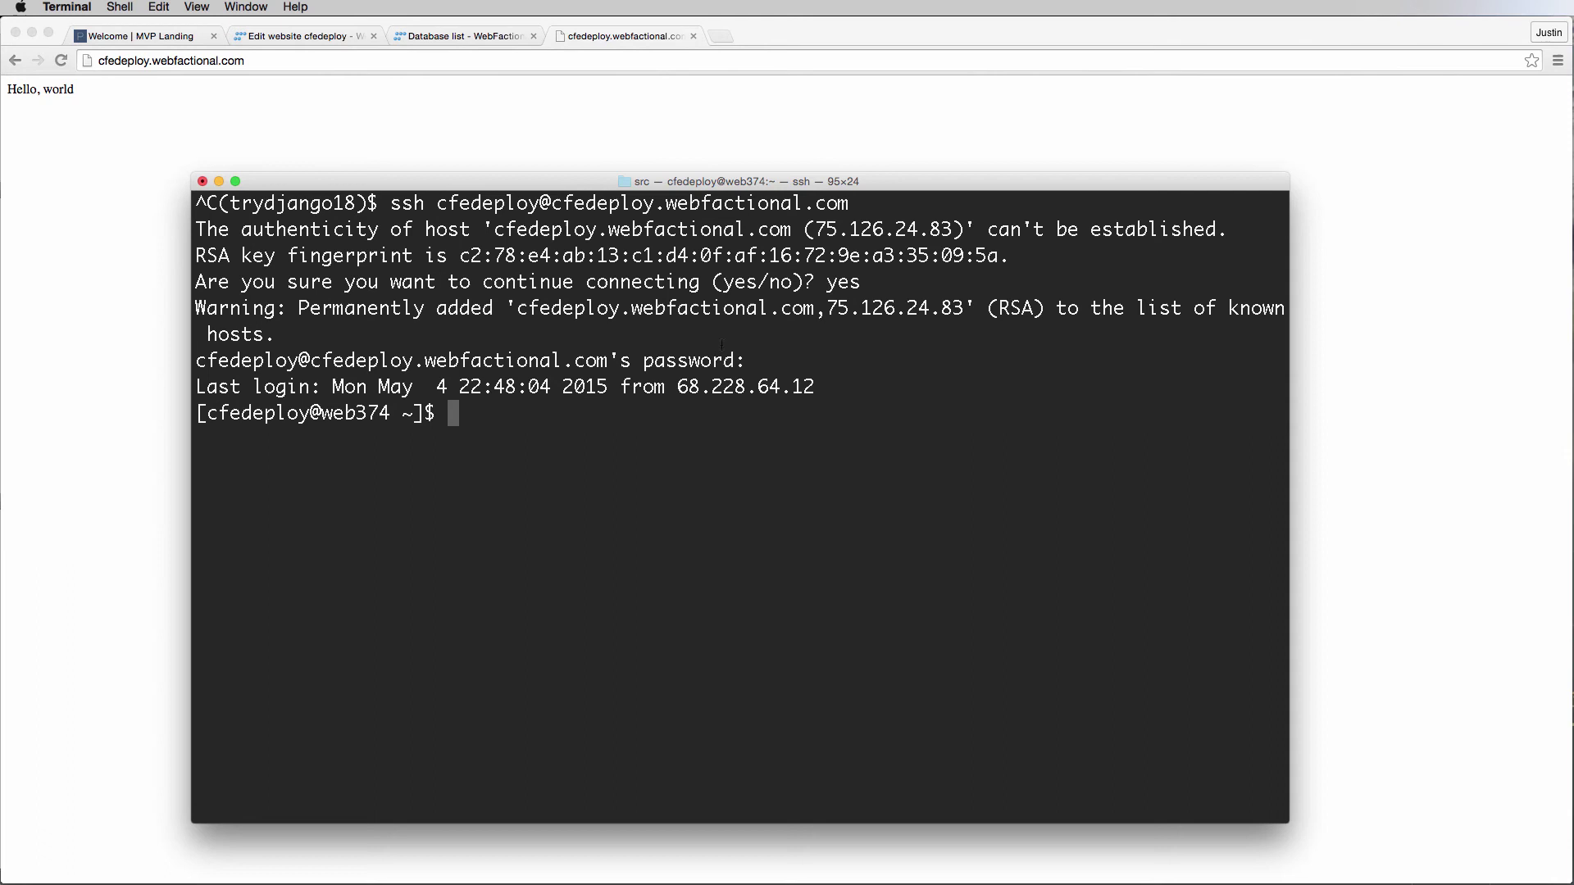
Clear the screen and move into webapps/mvpland, listing each folder's contents with ls.
key("ctrl+l")
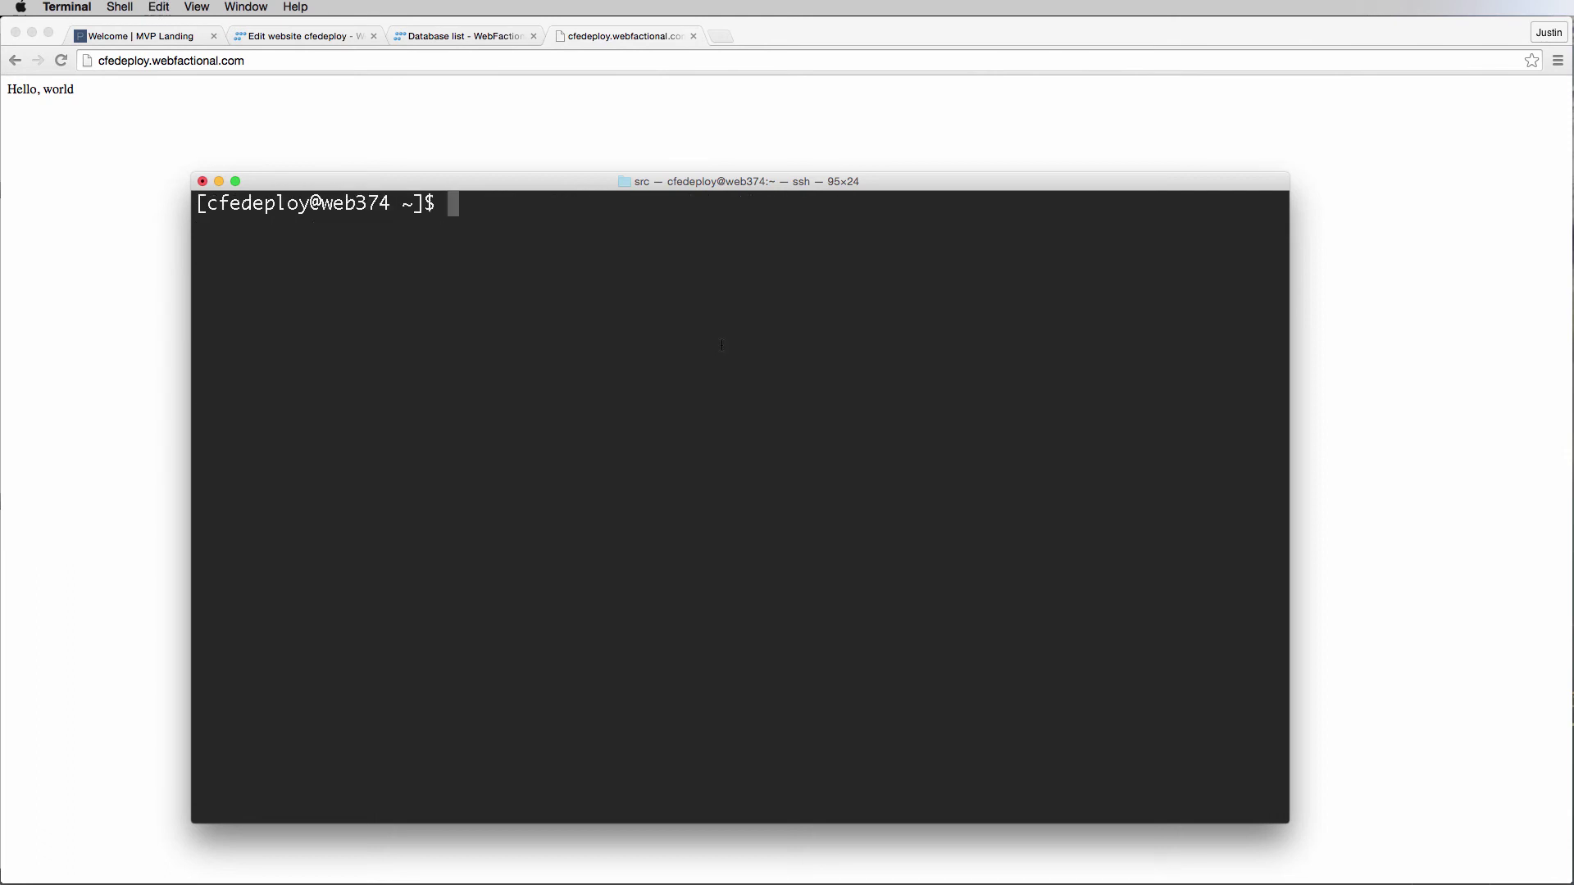
left_click_drag(437, 205, 174, 210)
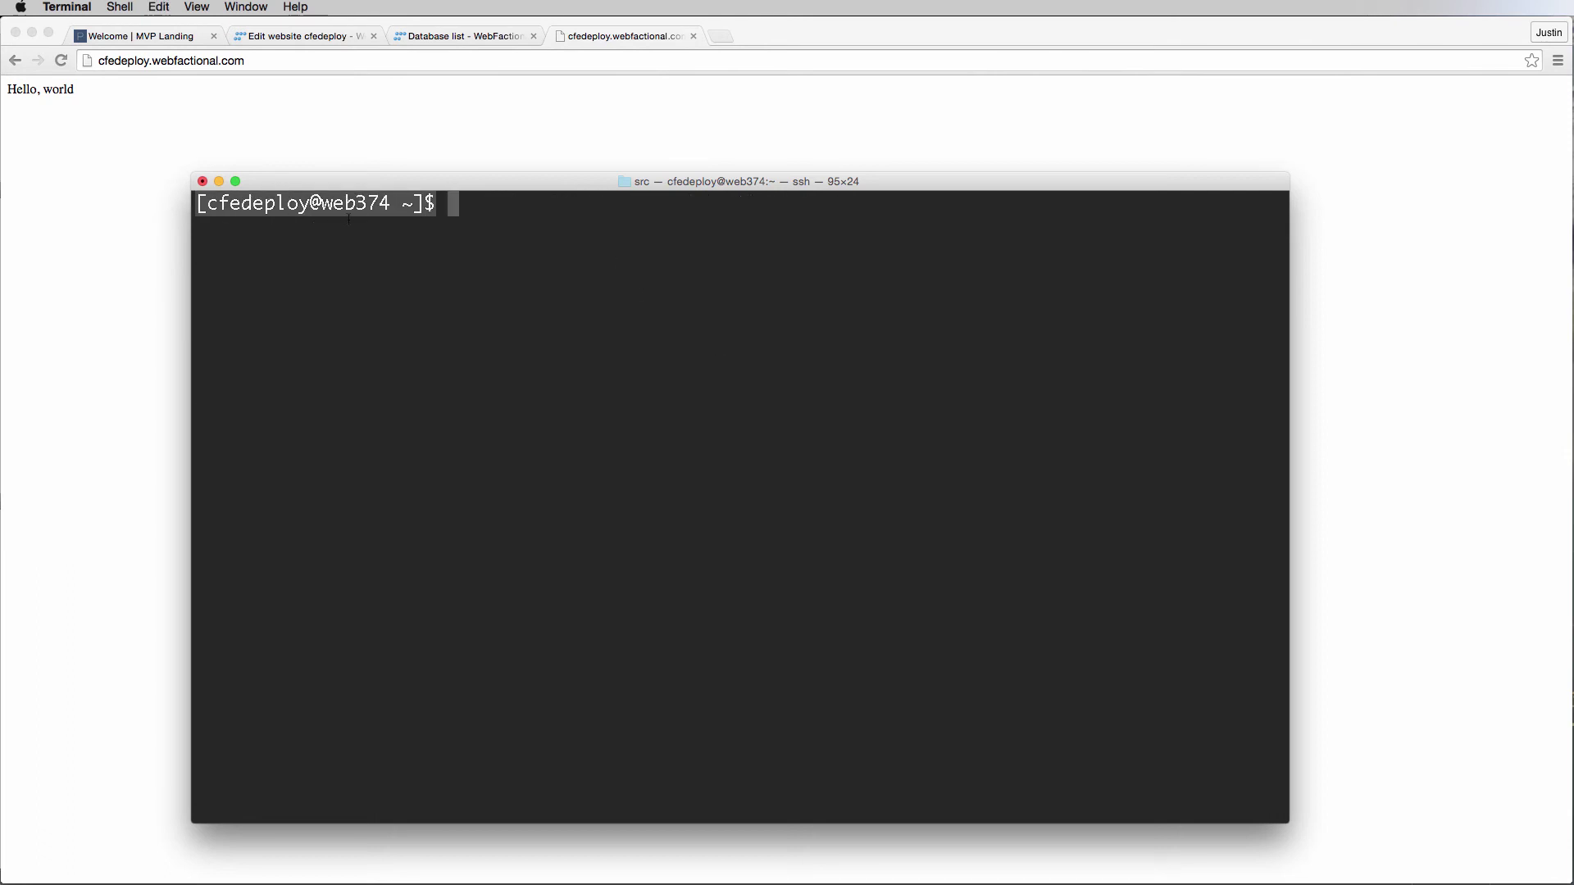
left_click(485, 215)
type("ls")
key("Return")
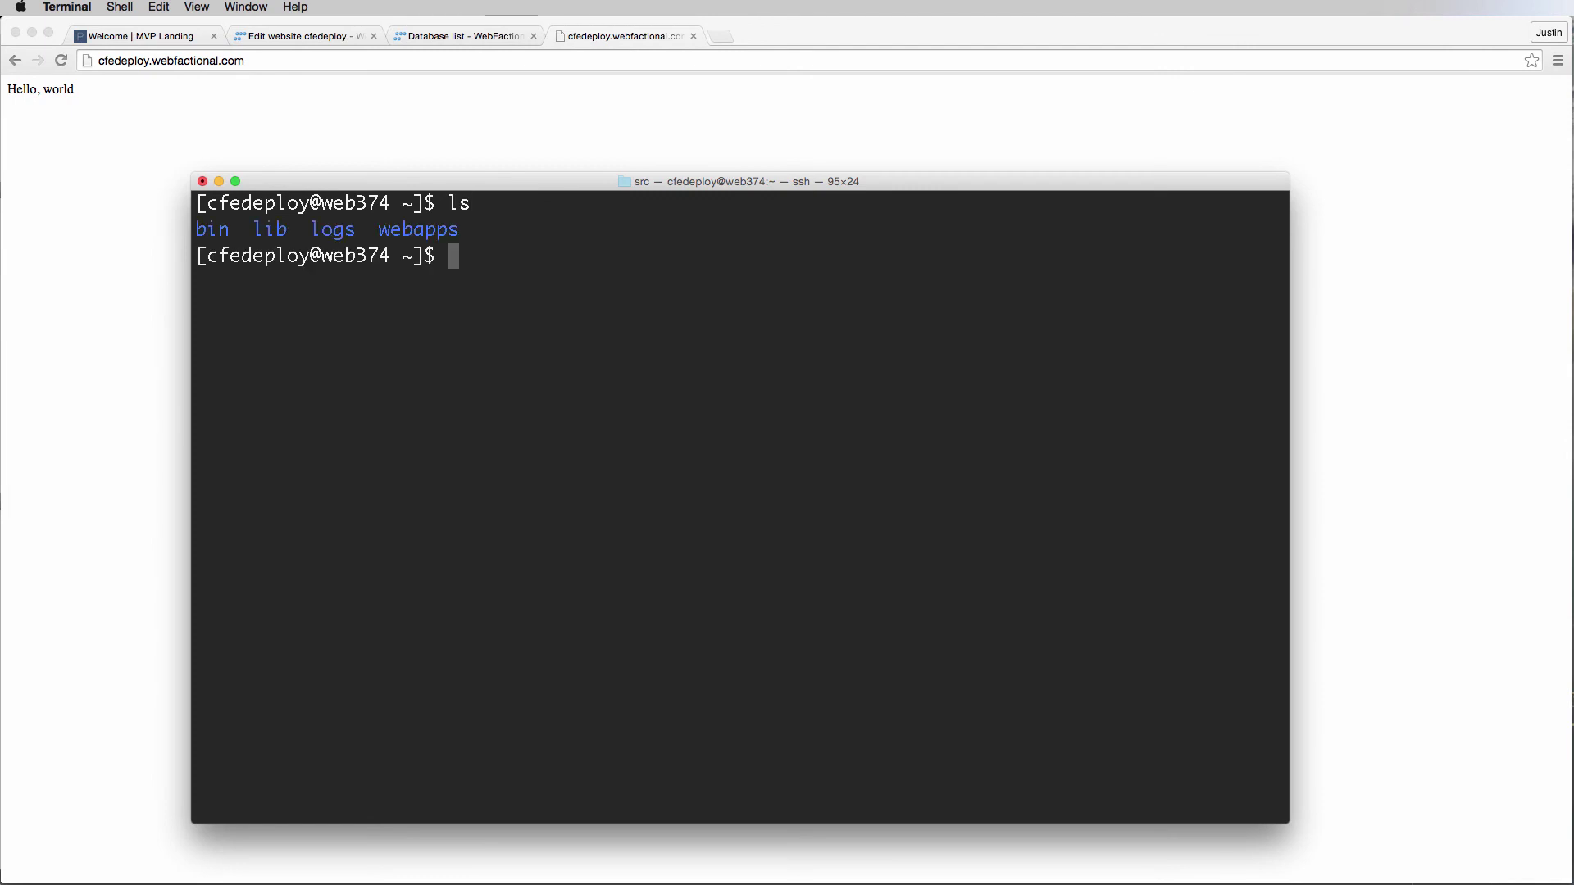
type("cd webapps")
key("Return")
type("ls")
key("Return")
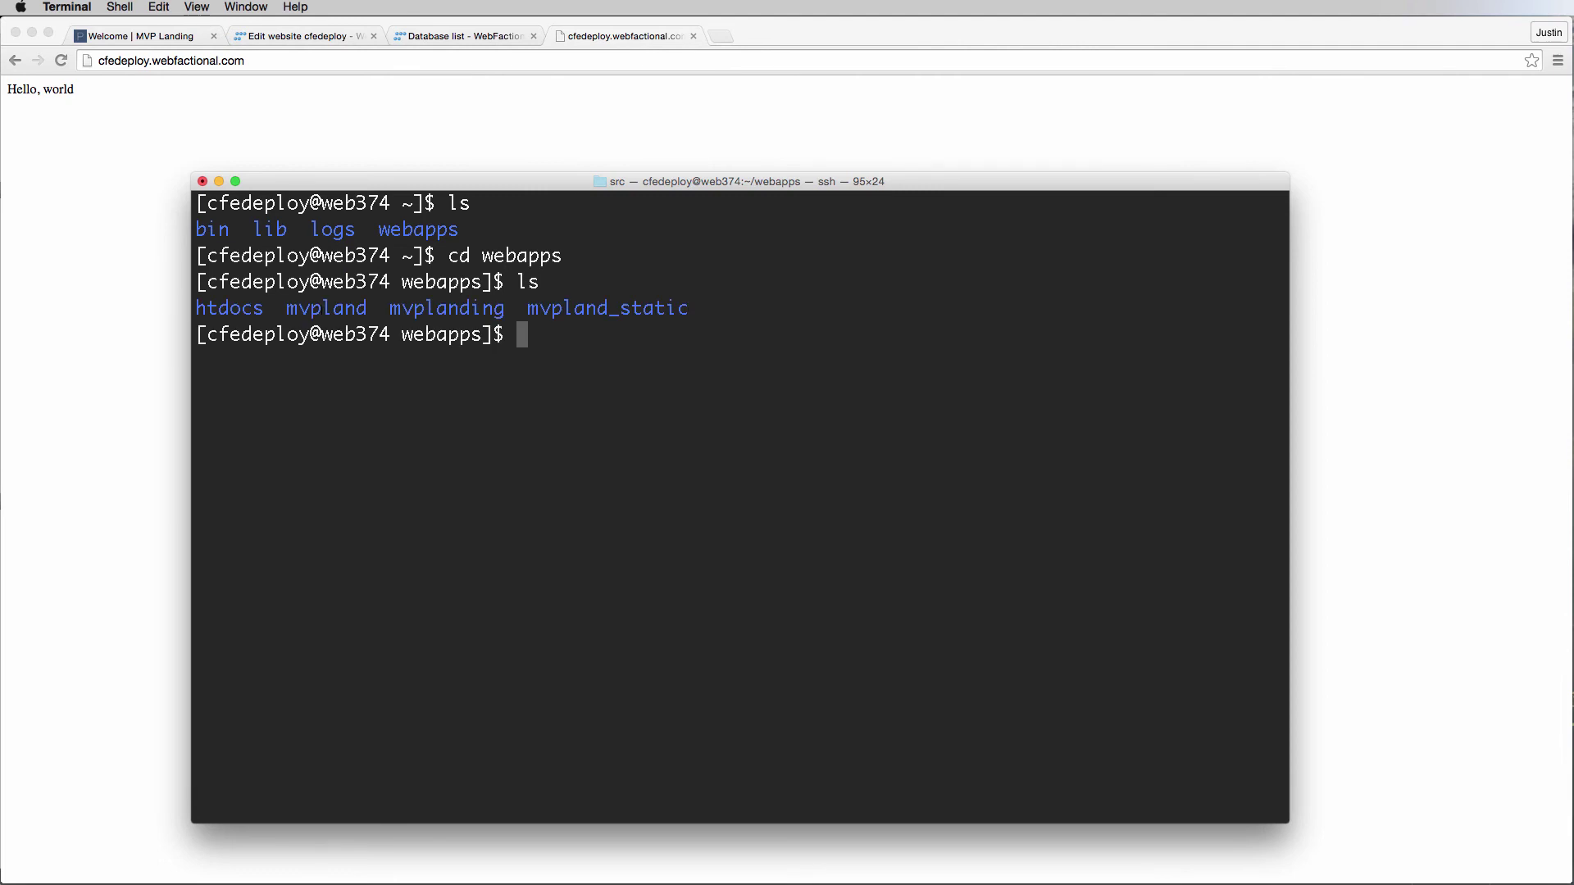
type("cd mvpland")
key("Return")
type("ls")
key("Return")
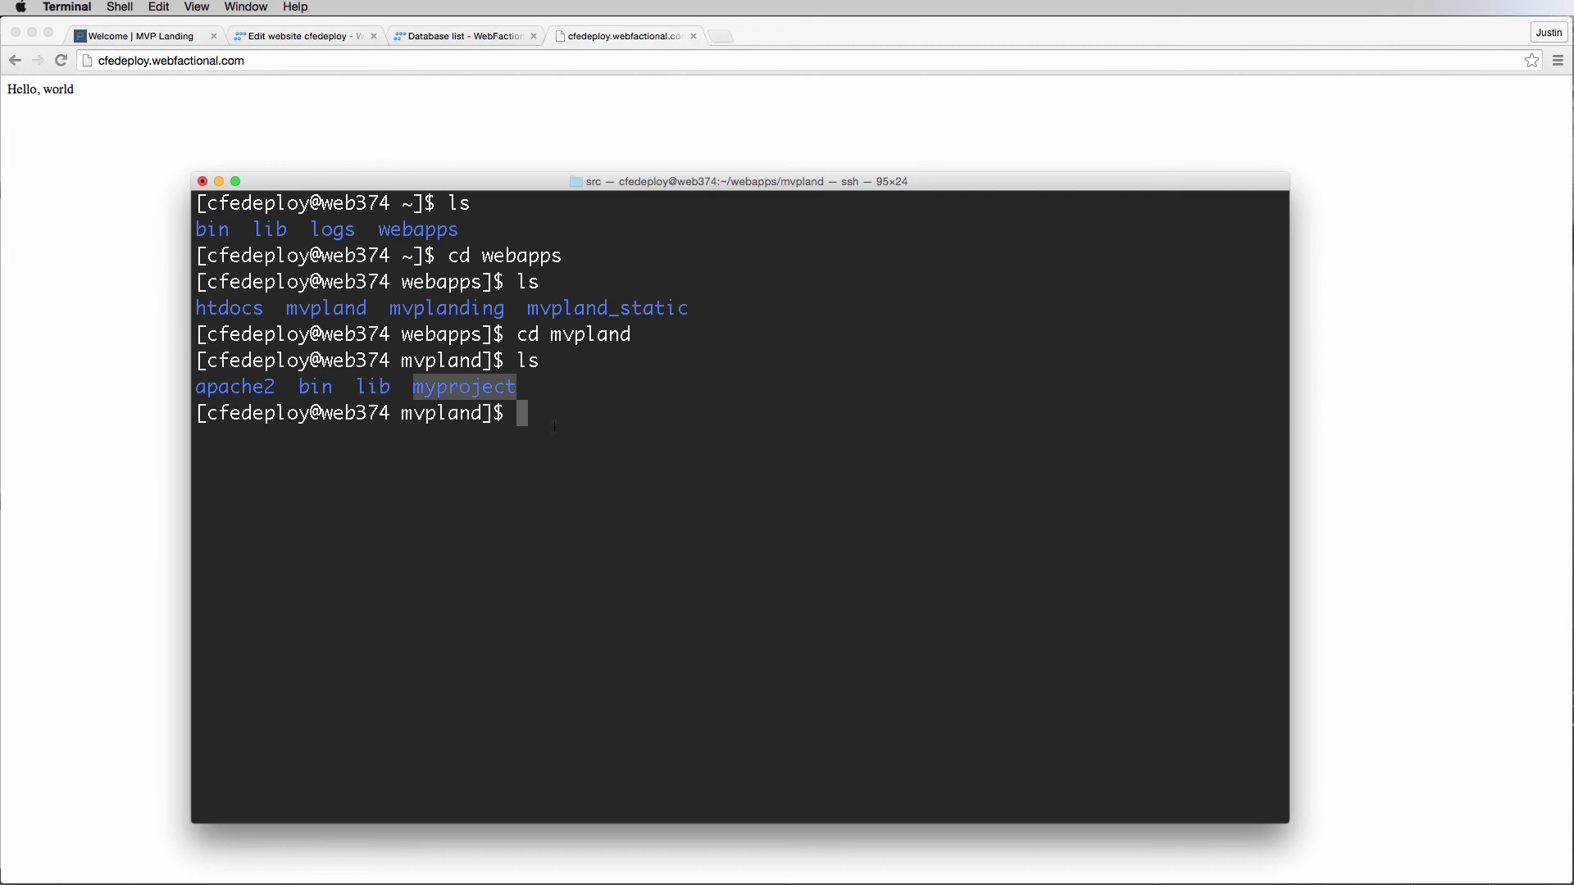
Go into apache2/bin, list the control scripts and run ./restart.
type("cd ")
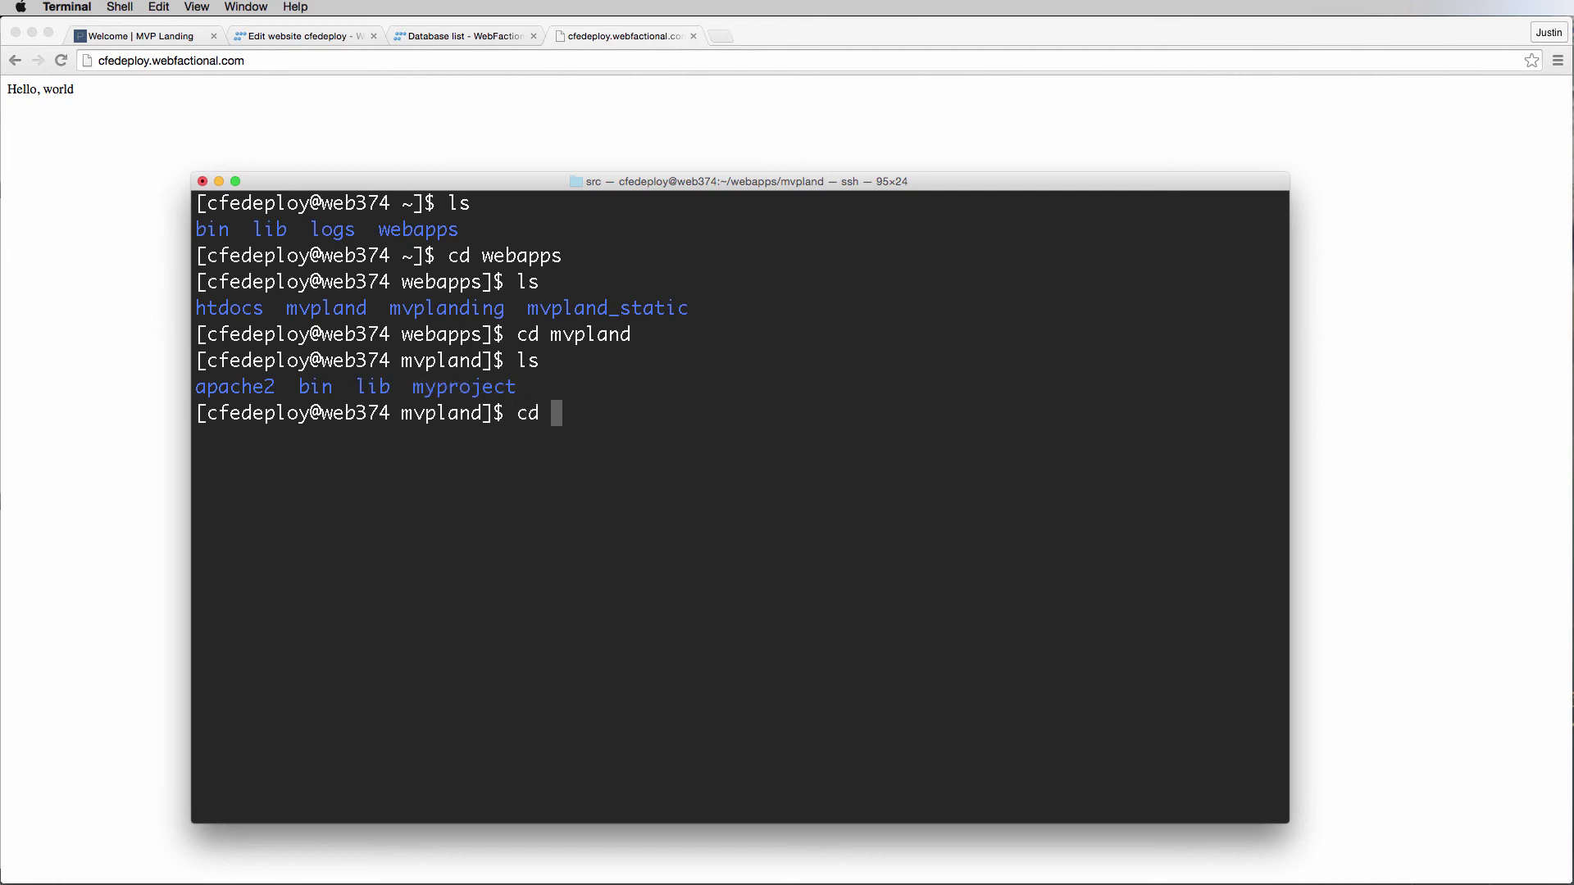
type("apcche2")
key("Return")
type("ls")
key("Return")
type("cd bin")
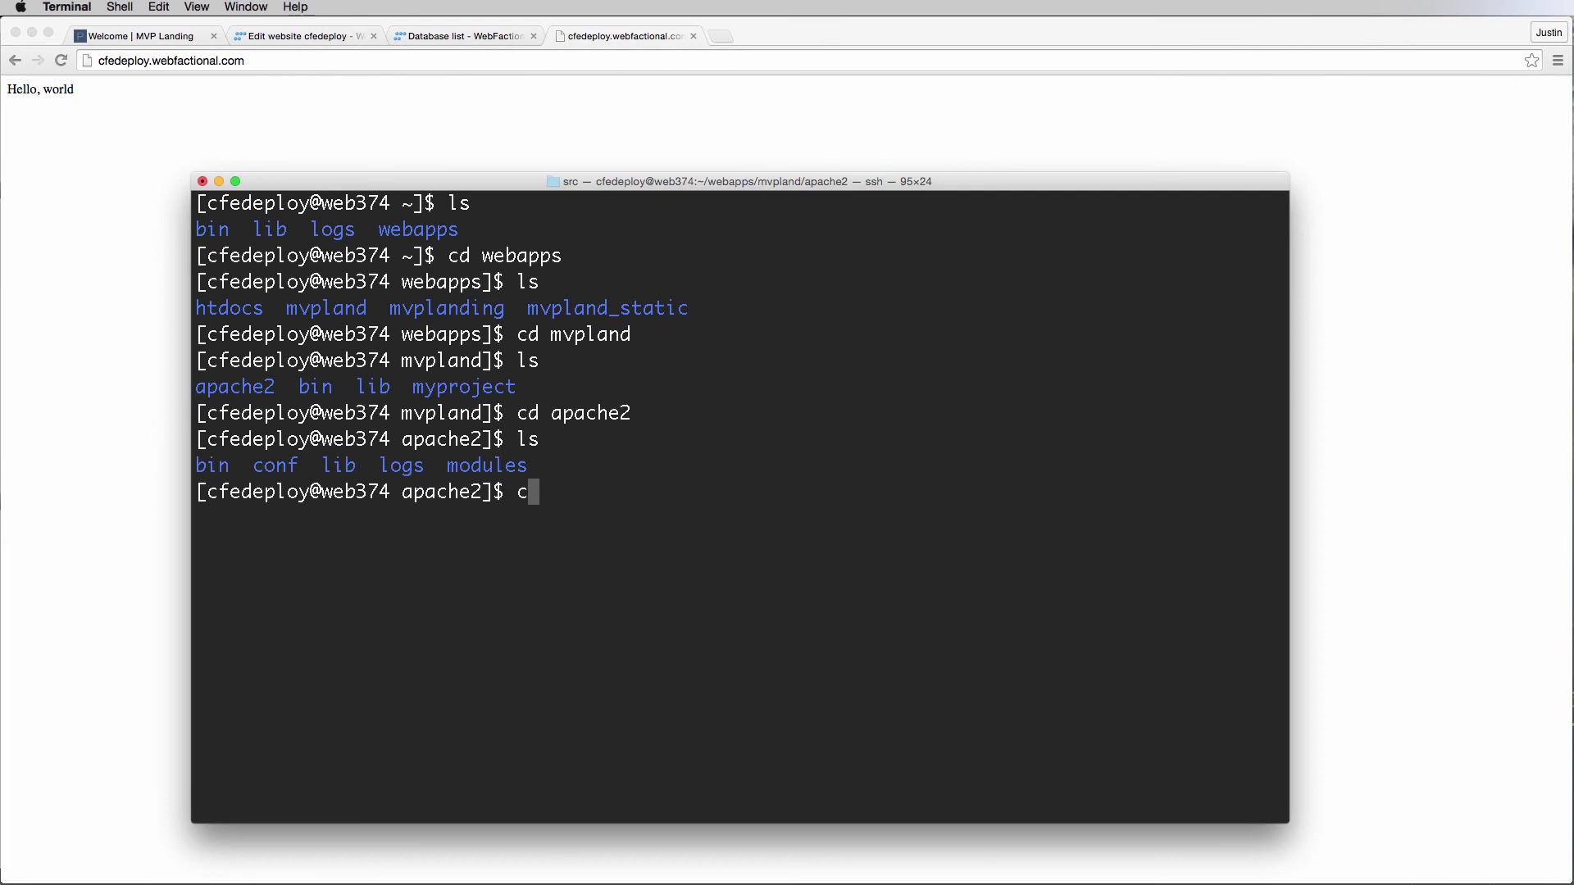
key("Return")
type("ls")
key("Return")
type(".")
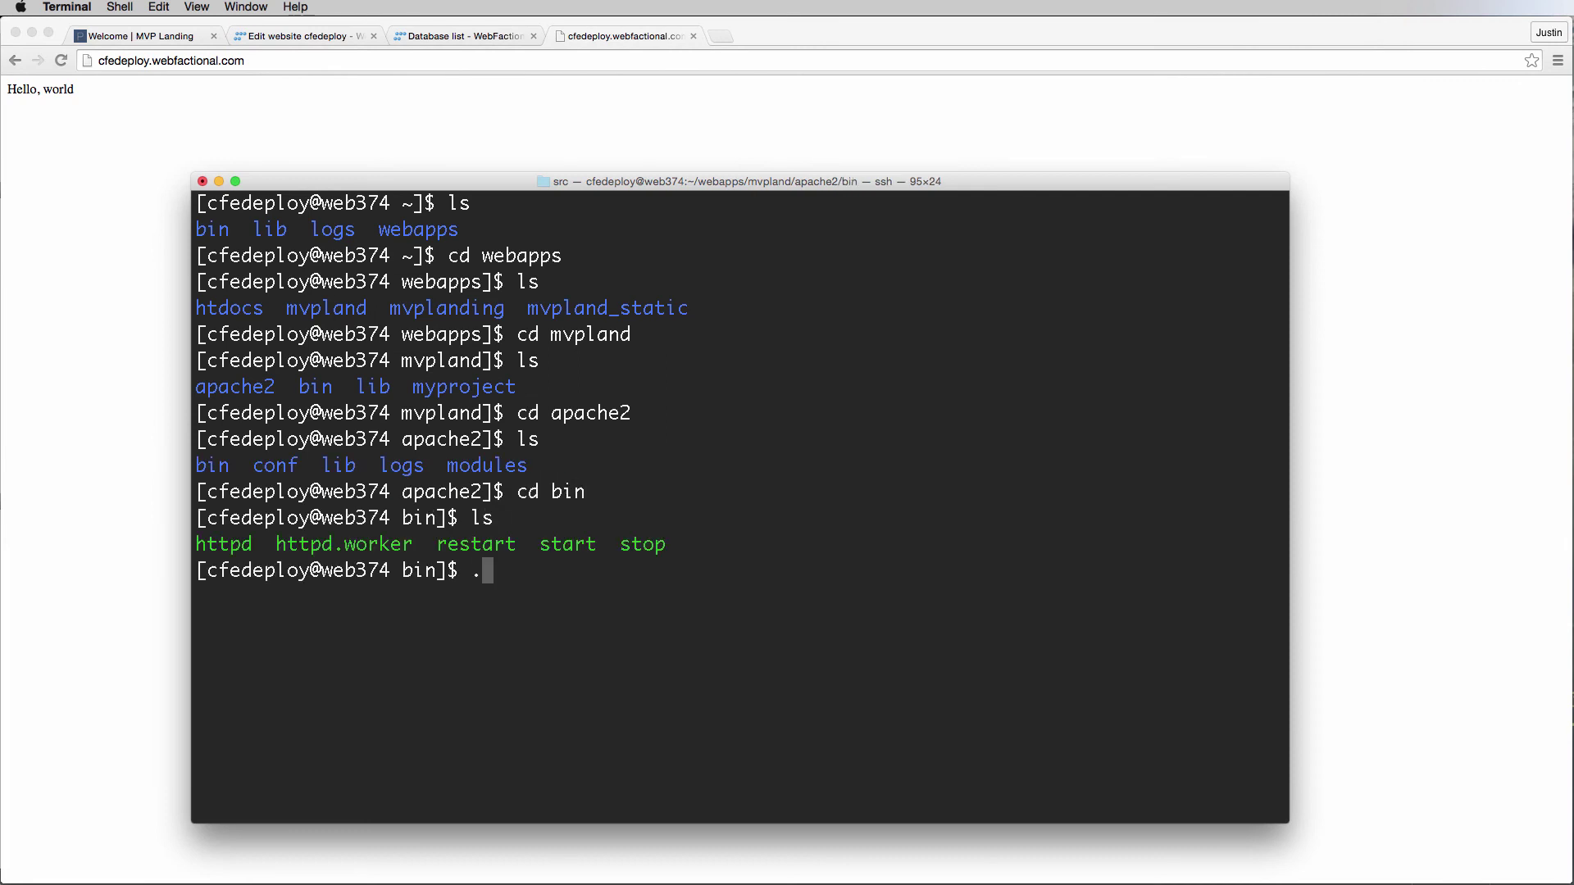
type("/restart")
key("Return")
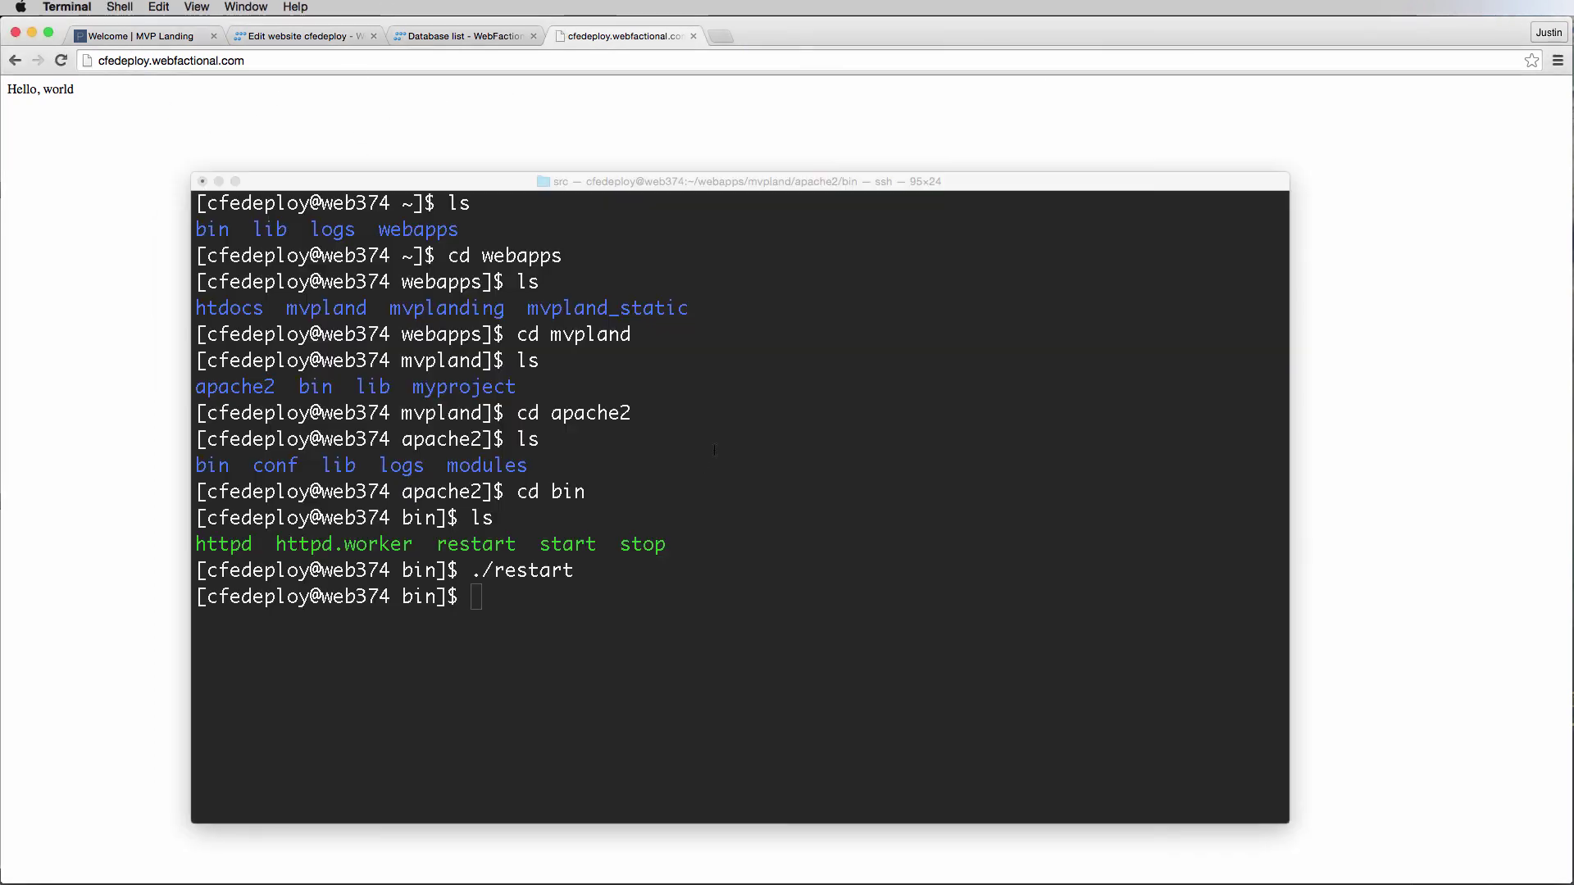
Go up two levels from apache2 to the mvpland folder, listing each one.
type("cd ../")
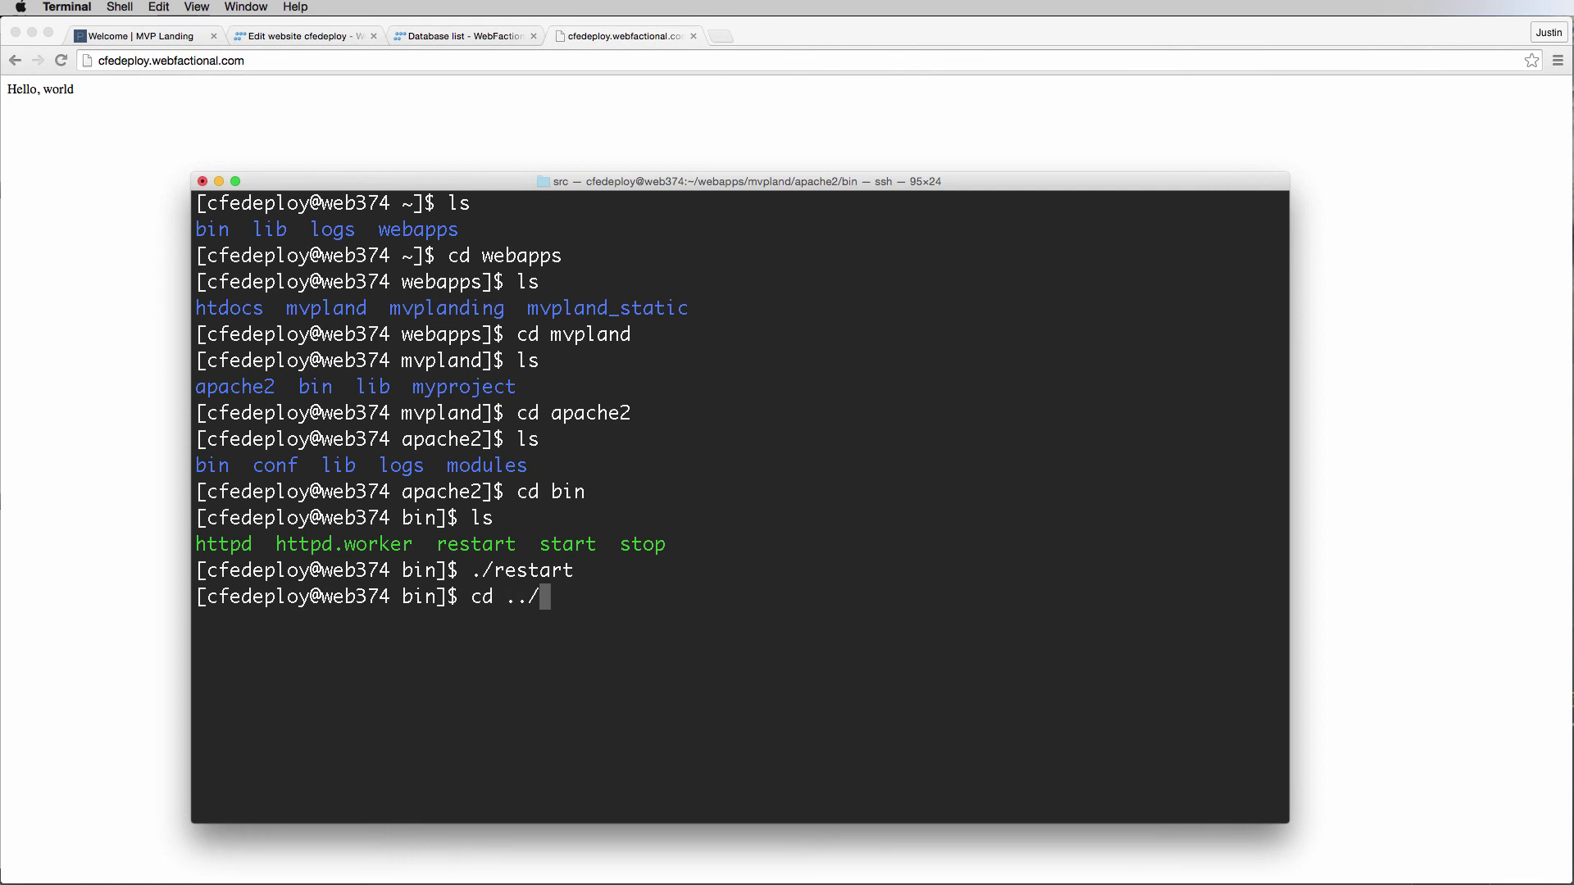
key("Return")
type("ls")
key("Return")
type("cd ../")
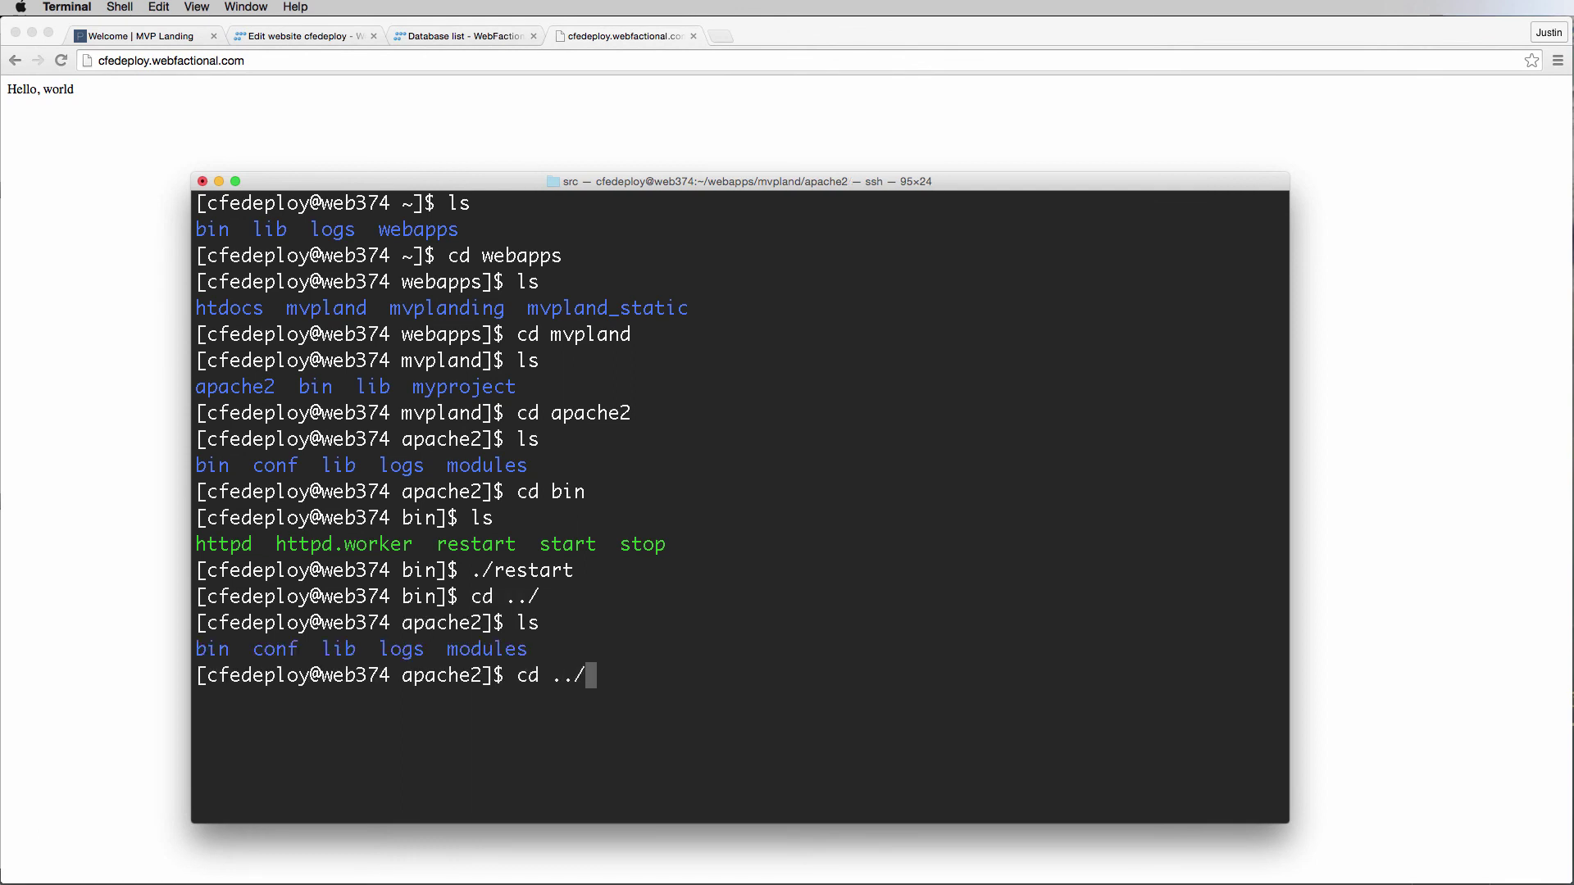
key("Return")
type("ls")
key("Return")
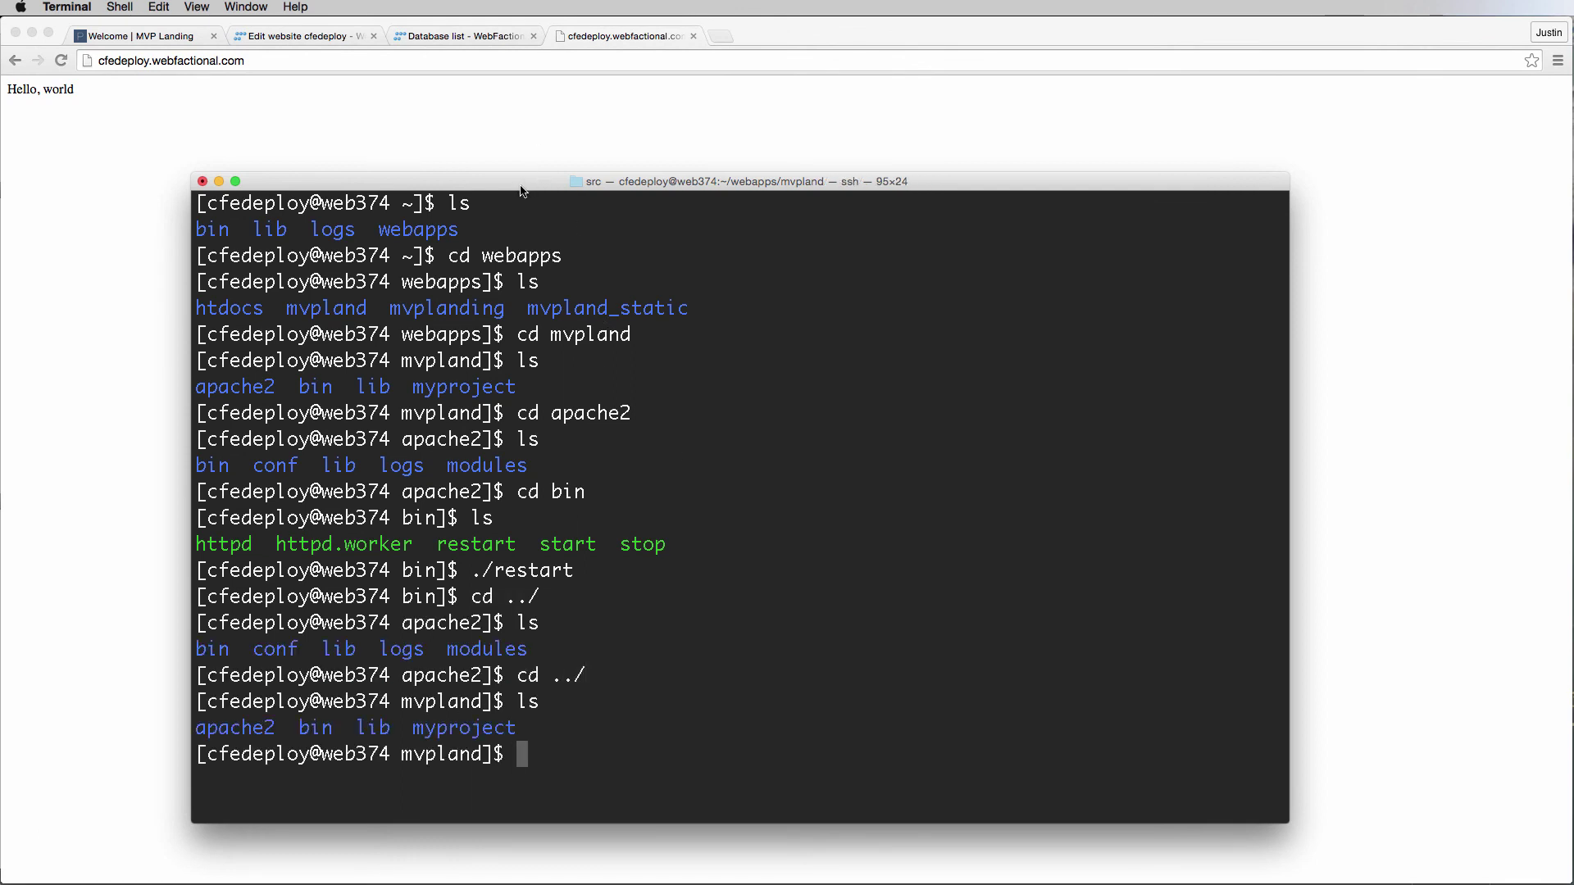
Enter the myproject folder and list its contents.
left_click_drag(529, 187, 504, 103)
type("cd ")
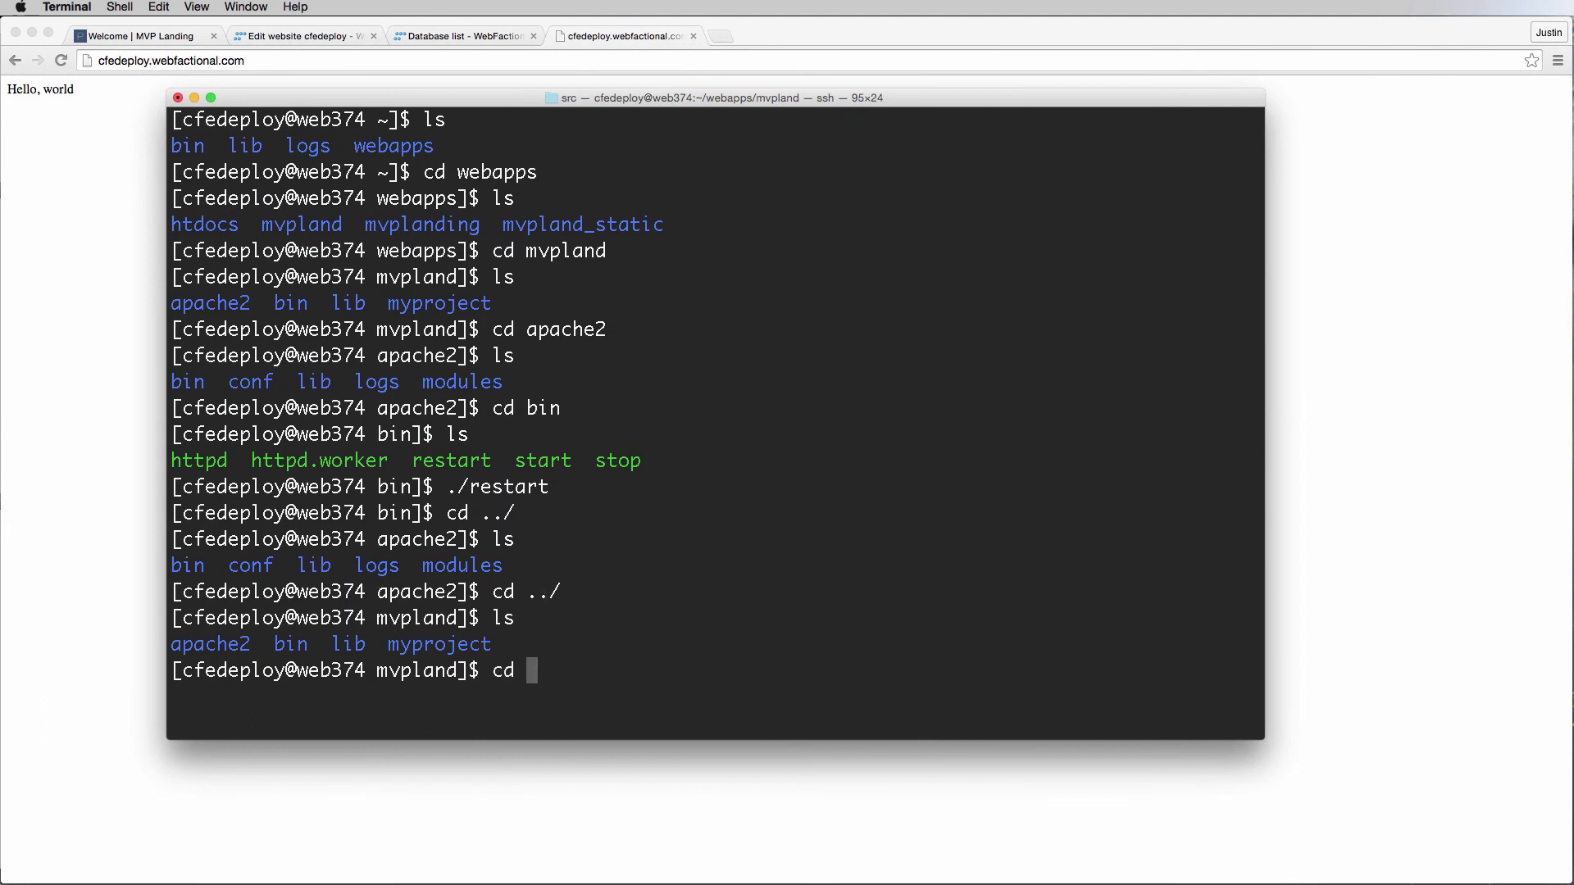
type("myp")
key("BackSpace")
type("rpo")
key("BackSpace")
key("BackSpace")
key("BackSpace")
type("project")
key("Return")
type("ls")
key("Return")
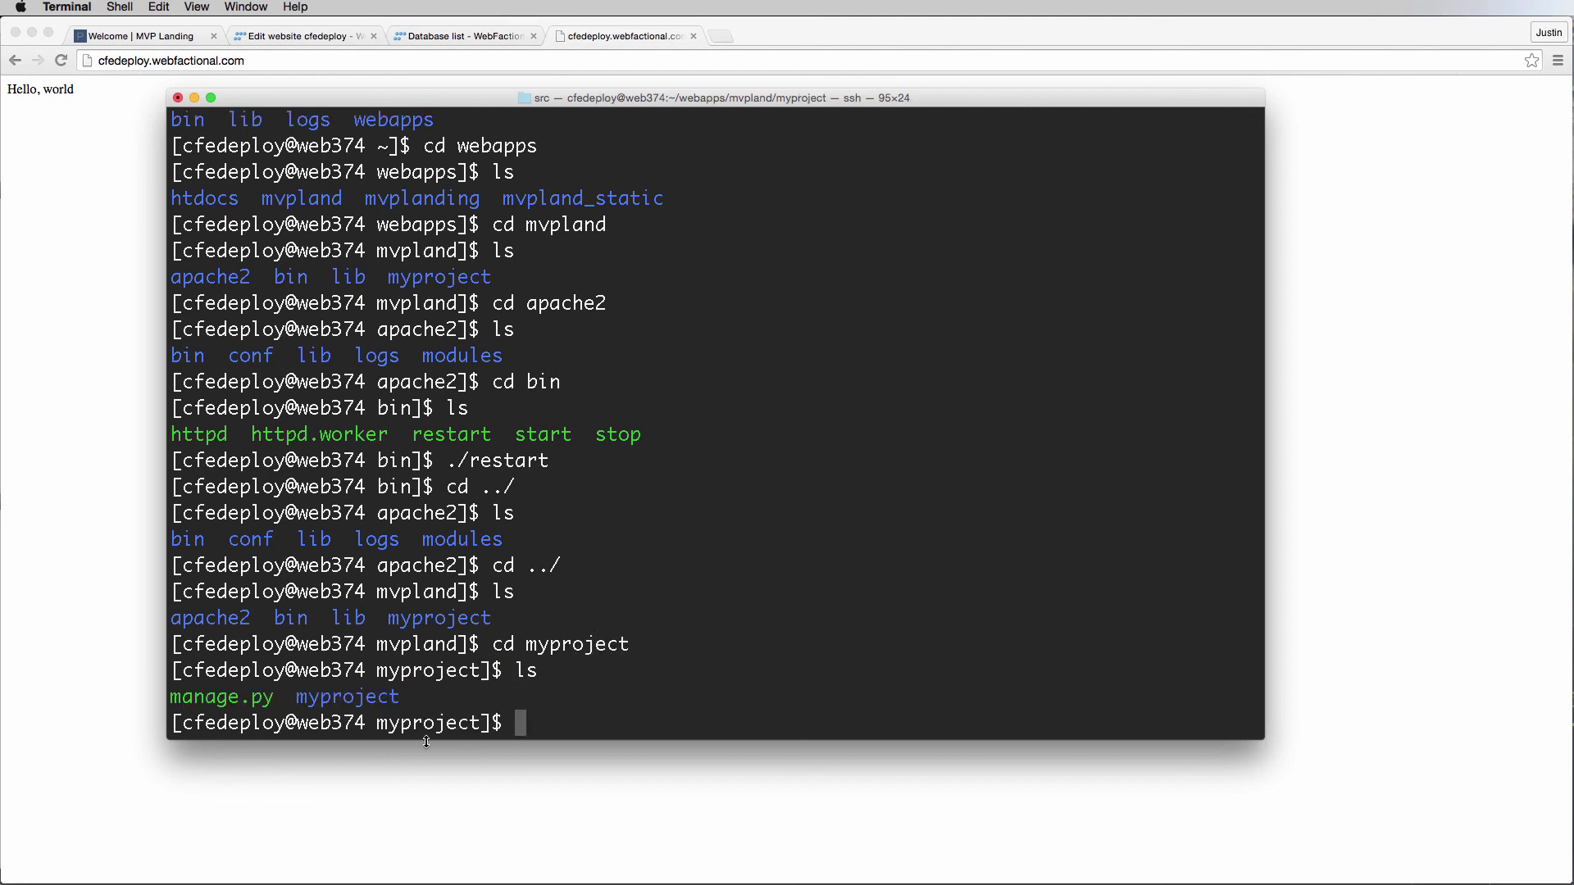
Highlight the manage.py and myproject entries in the listing.
double_click(234, 697)
double_click(347, 696)
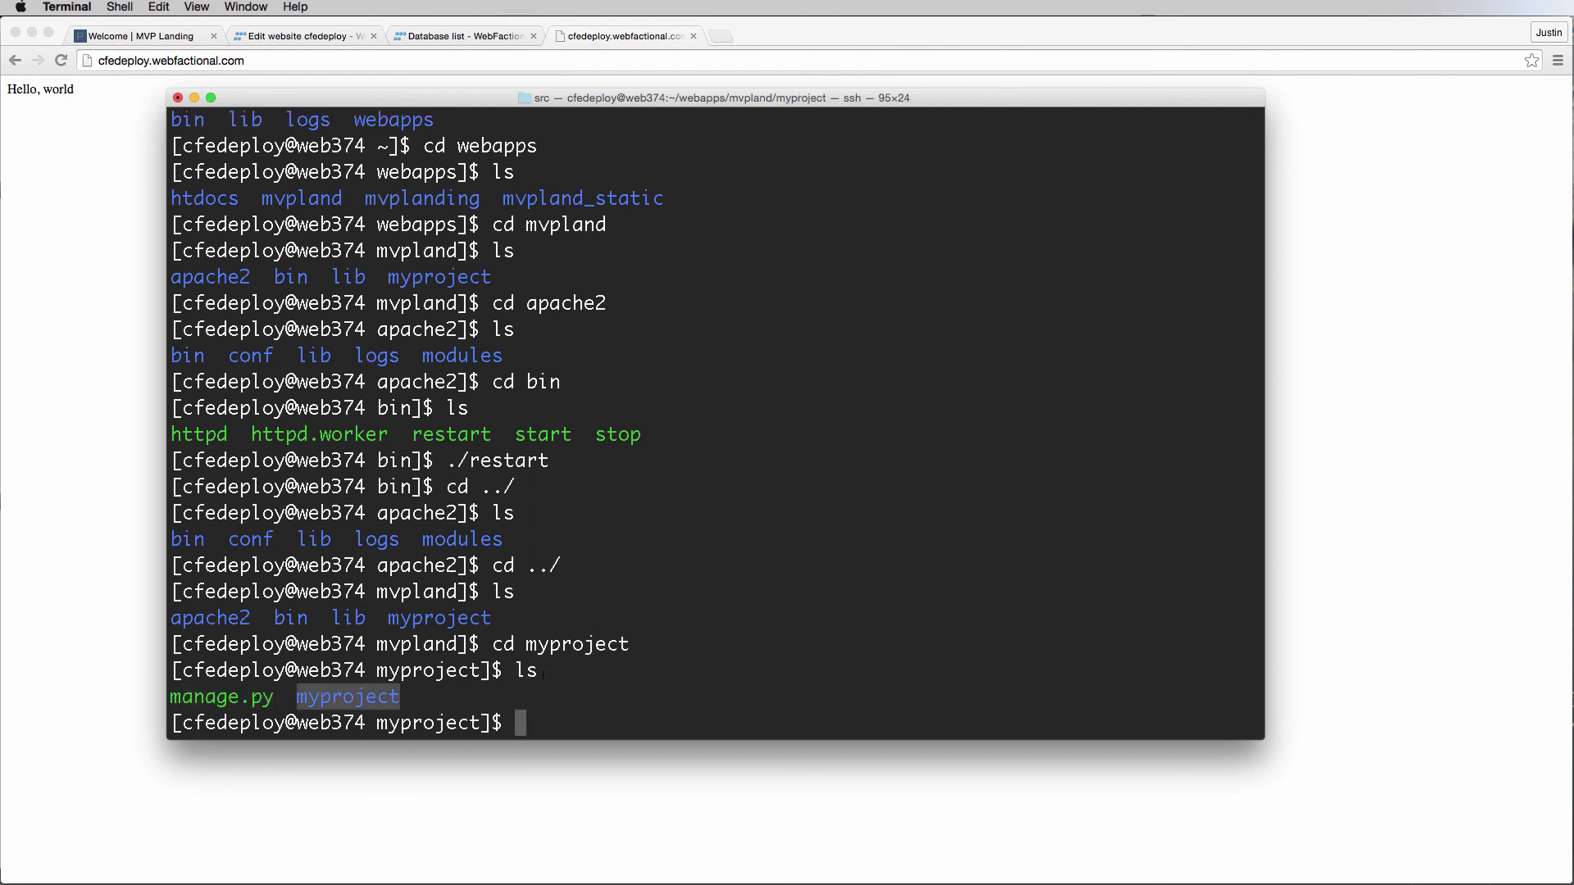
left_click(655, 637)
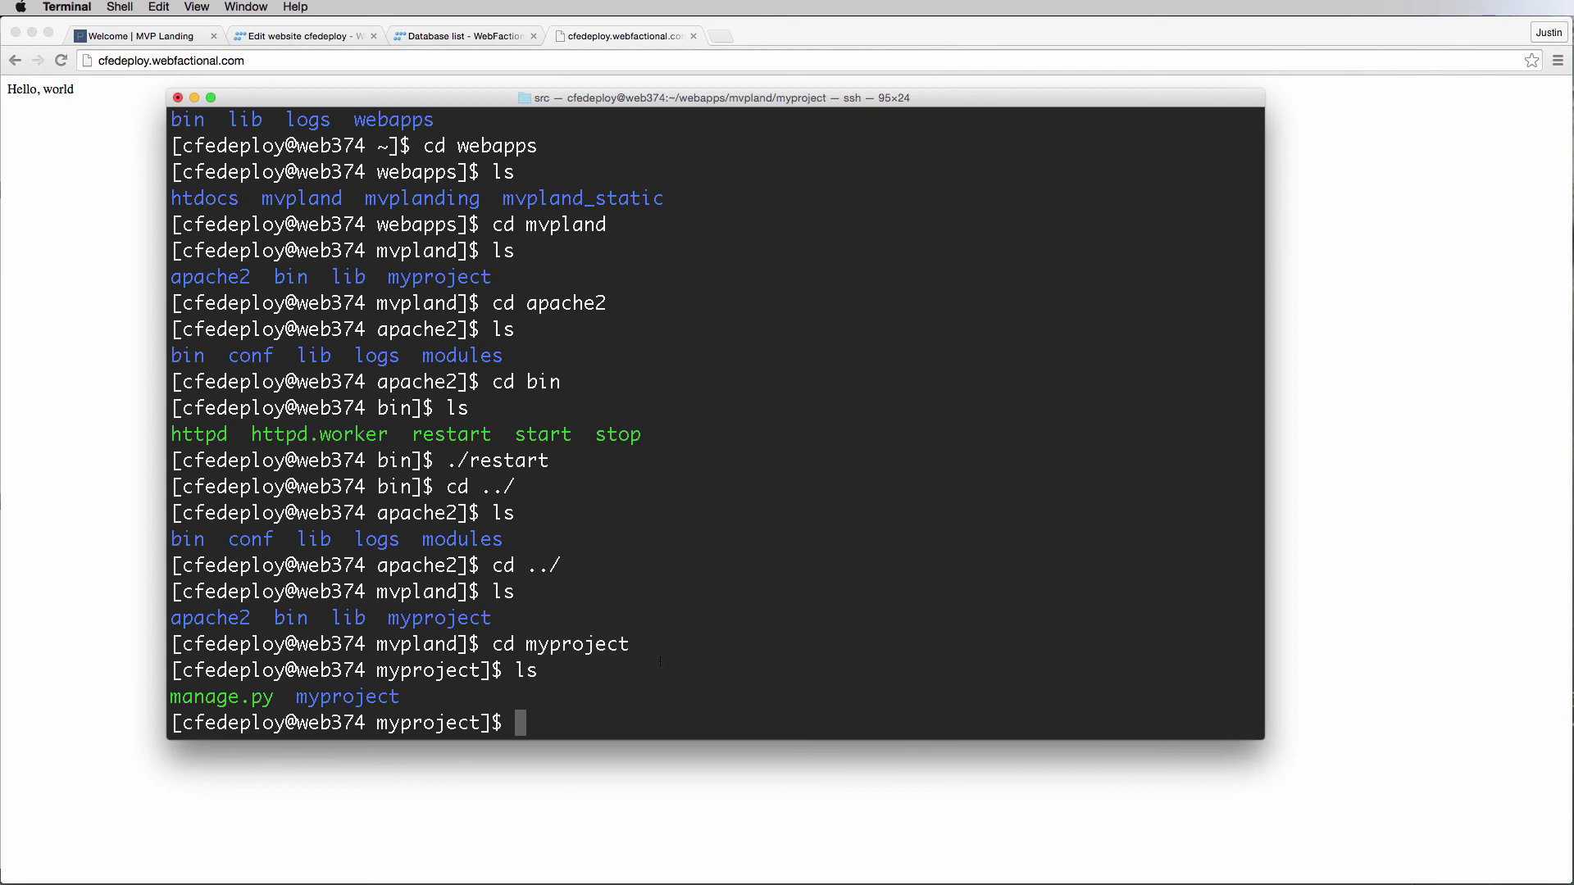
left_click_drag(386, 608, 574, 619)
left_click(574, 619)
Return to the mvpland folder, list it again, and switch away from Terminal.
type("cd ../")
key("Return")
type("ls")
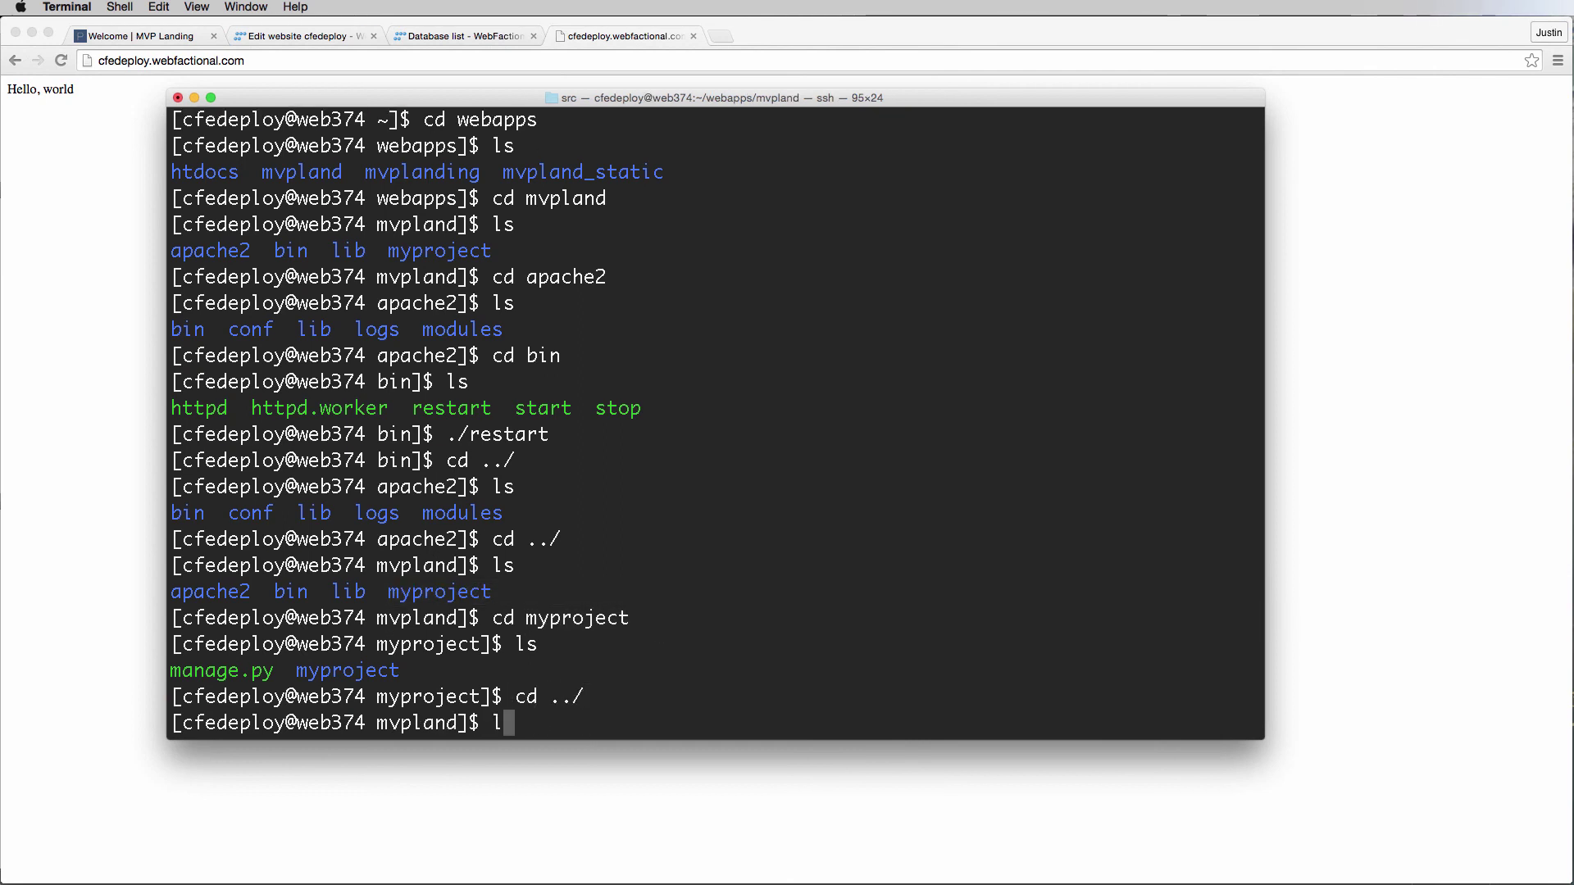
key("Return")
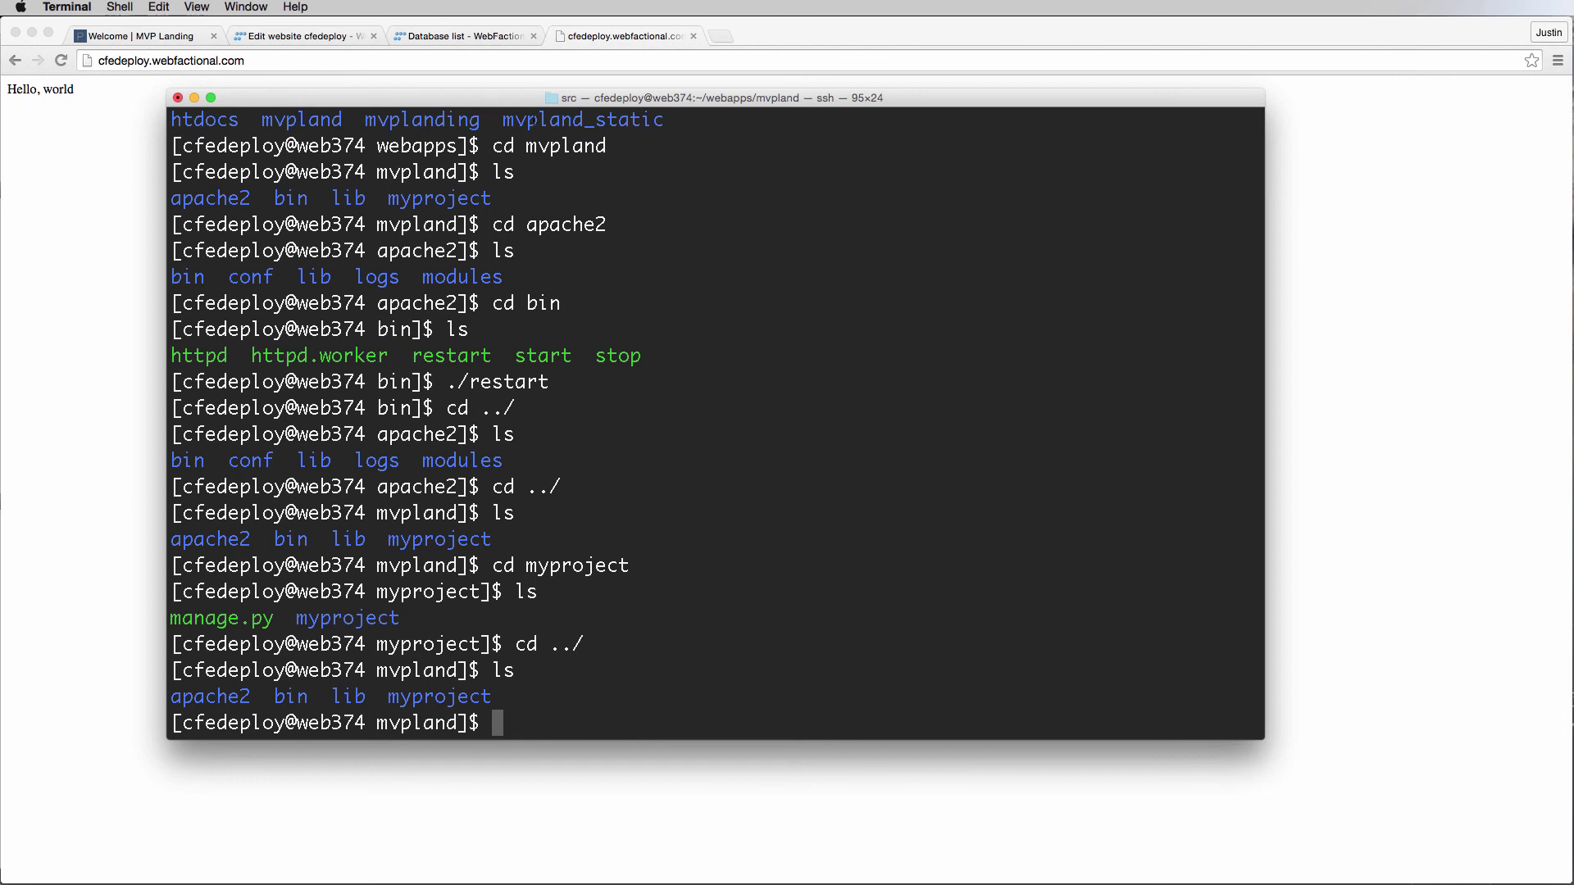
key("super+Tab")
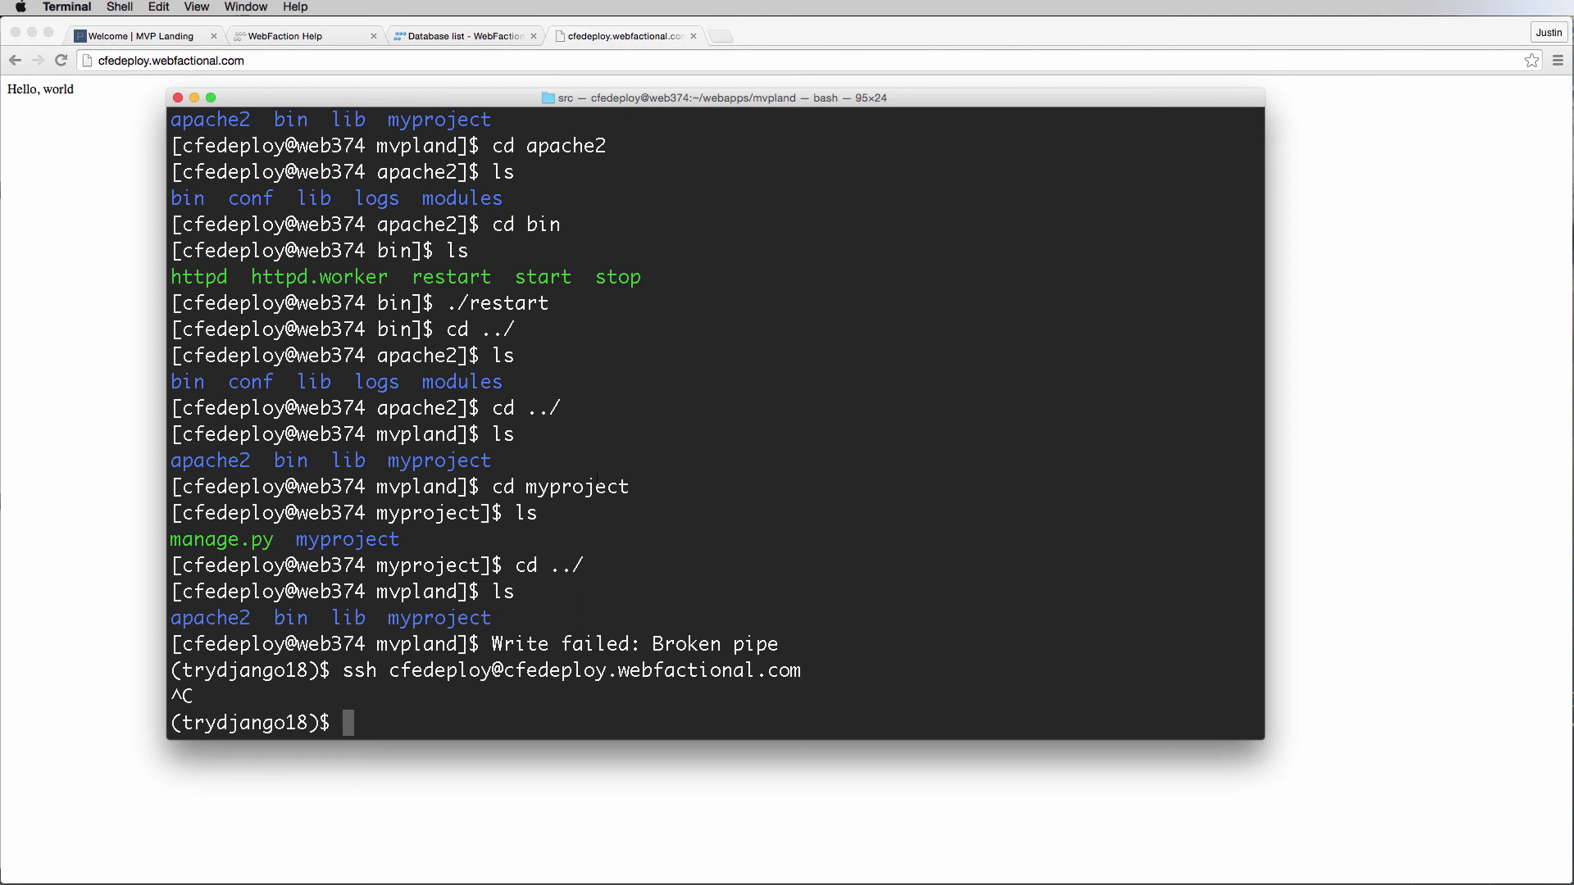
Highlight myproject in the Terminal listing, then clear the selection.
left_click_drag(386, 461, 493, 464)
left_click(492, 464)
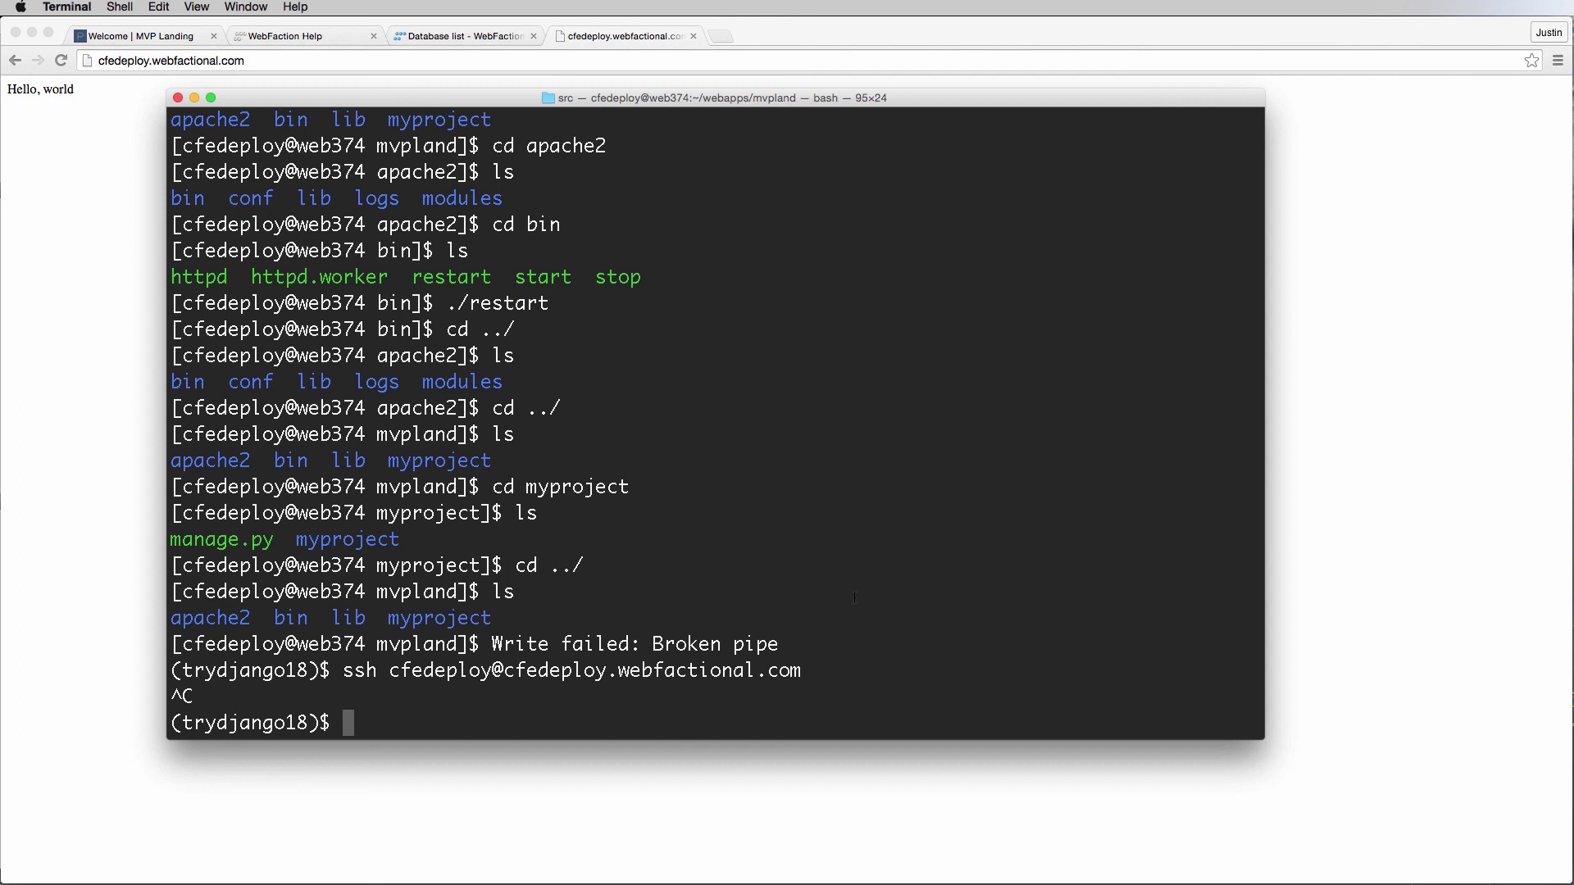